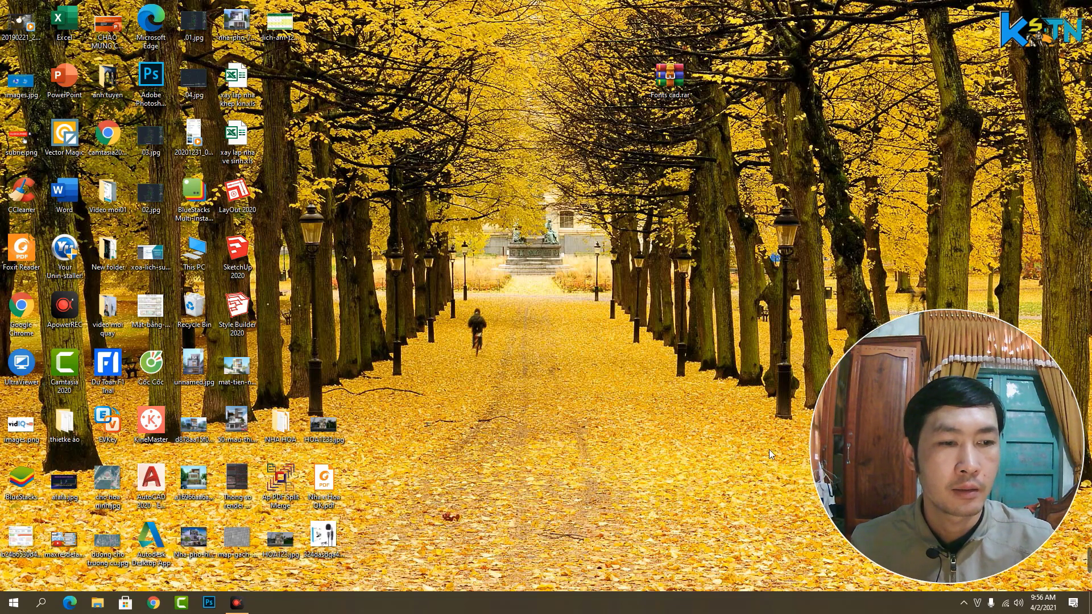
pyautogui.moveTo(901, 463)
pyautogui.moveTo(901, 463); pyautogui.dragTo(605, 305)
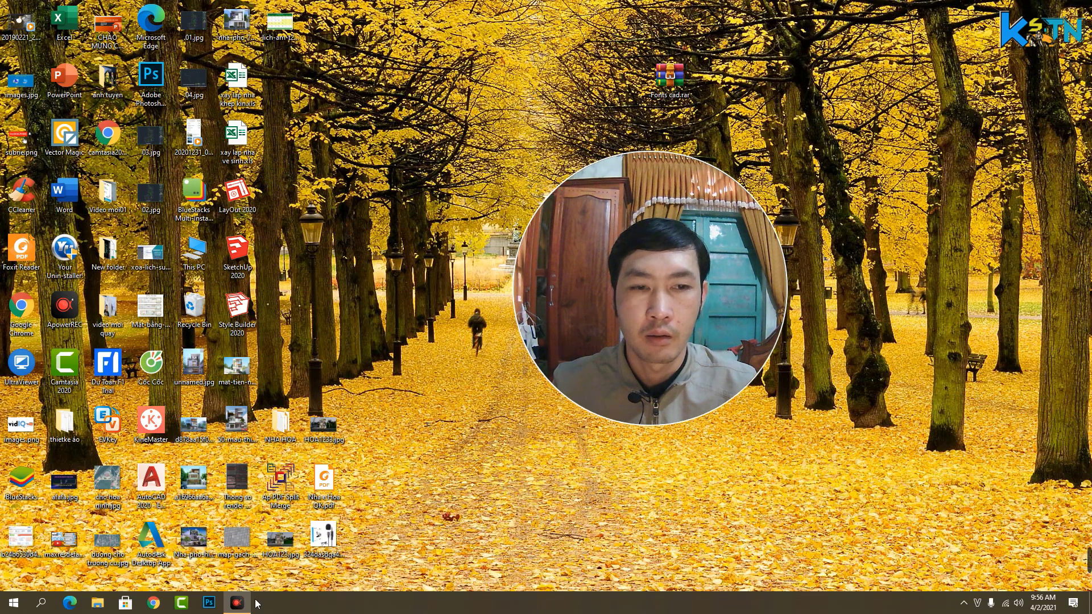
pyautogui.moveTo(611, 375); pyautogui.dragTo(486, 269)
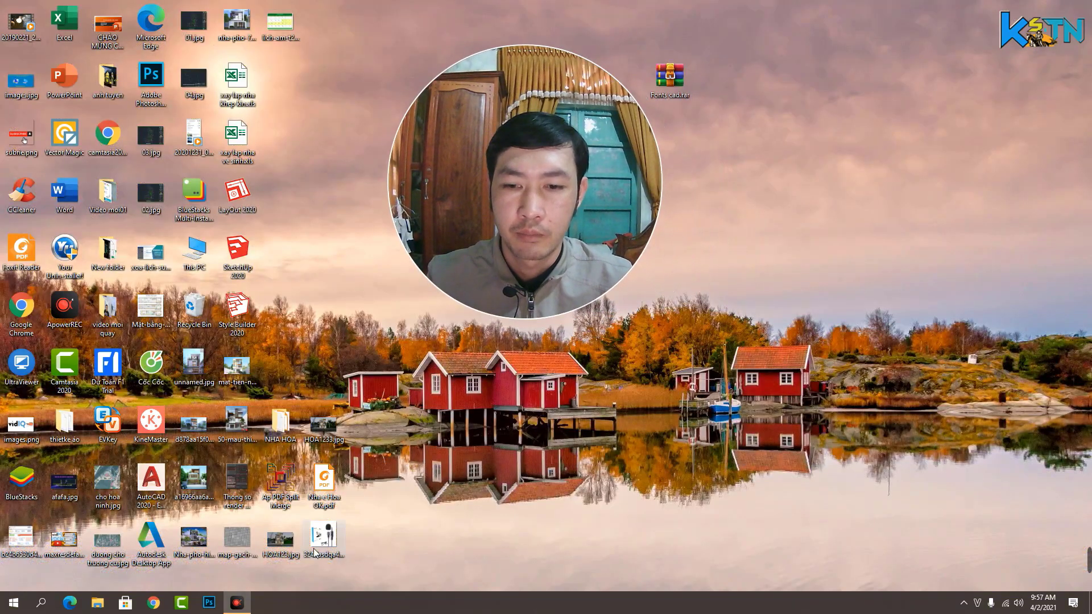
pyautogui.moveTo(237, 607)
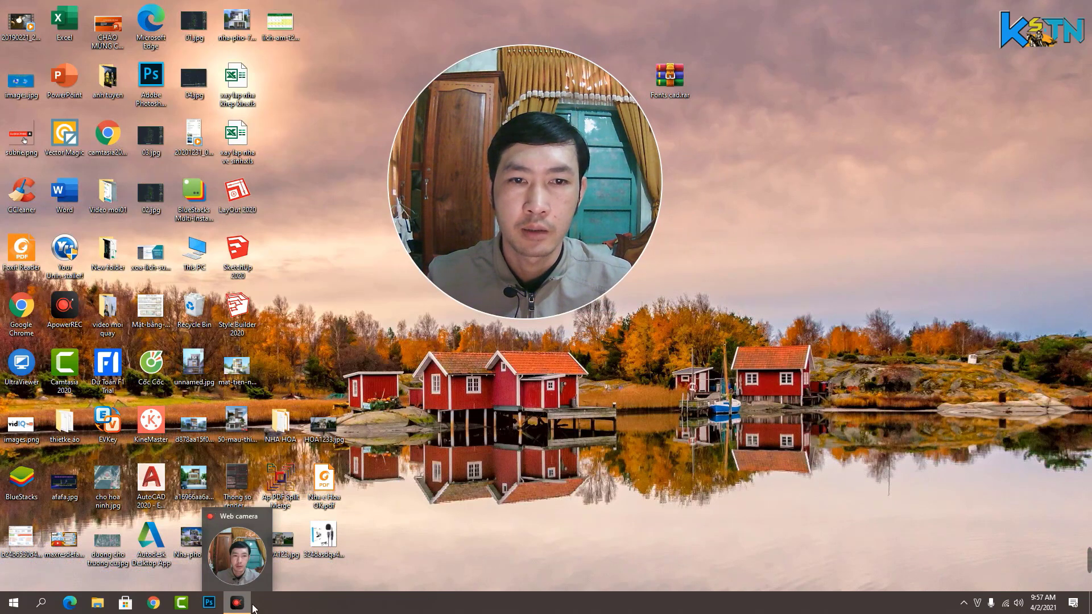
pyautogui.click(235, 607)
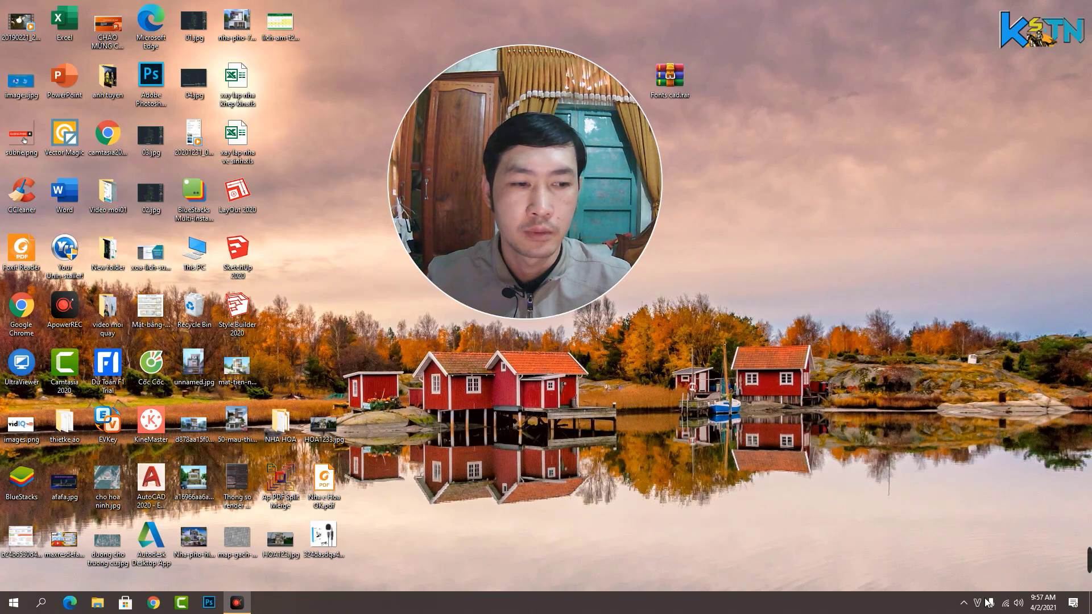
# Bring up the screen recorder's control window from its background icon and place it below the webcam view
pyautogui.click(963, 603)
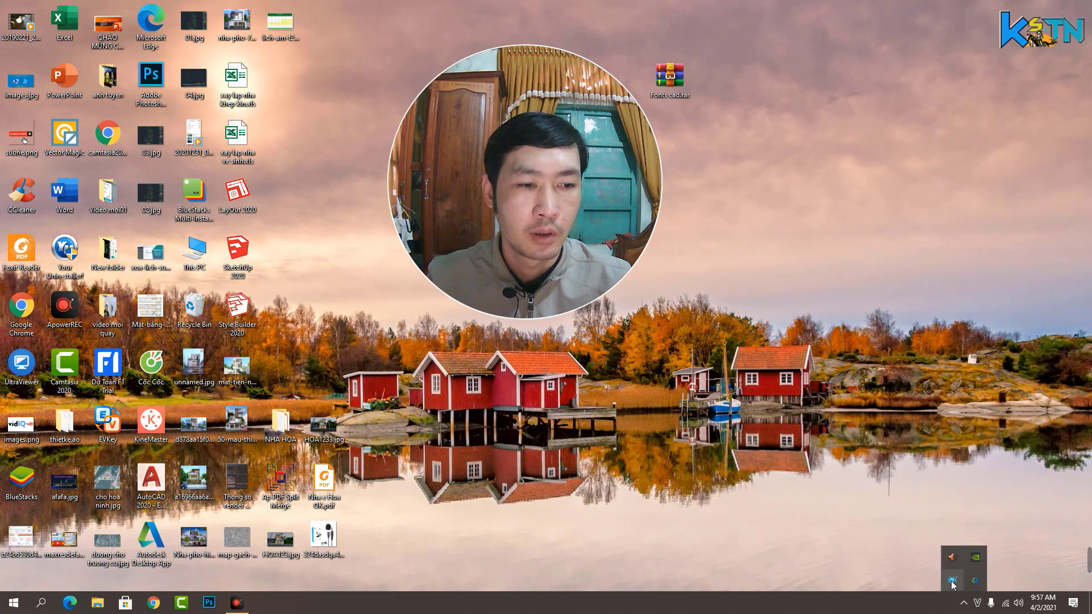
pyautogui.click(952, 580)
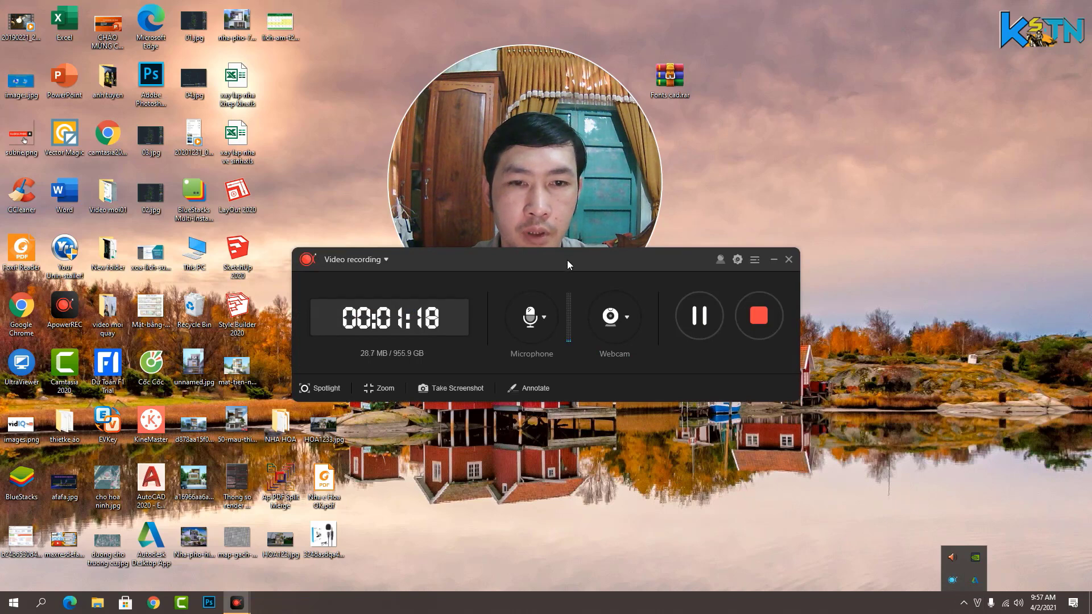
pyautogui.moveTo(567, 261); pyautogui.dragTo(576, 320)
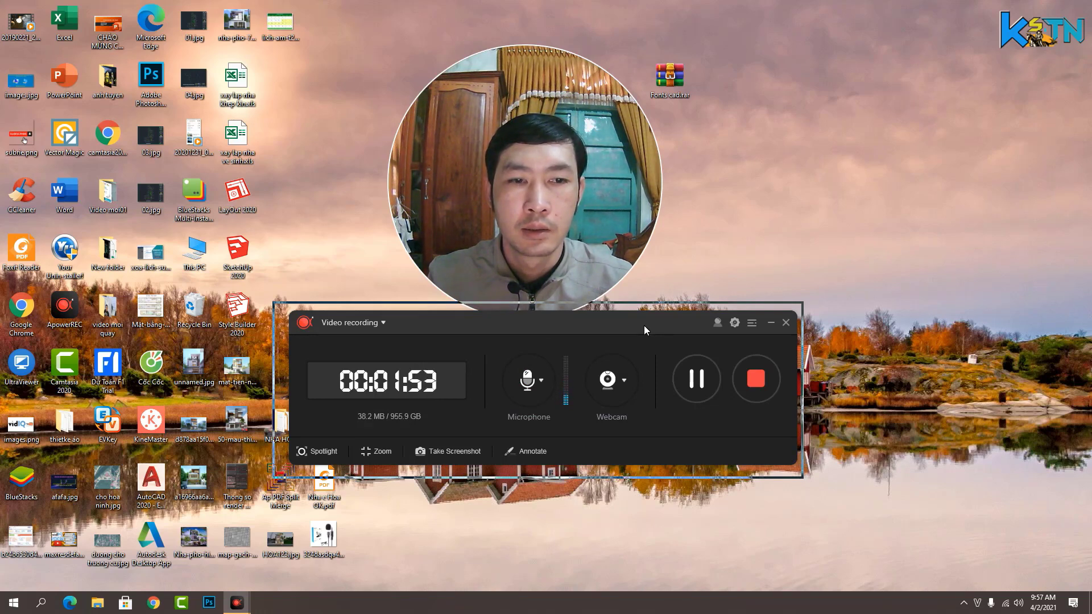
pyautogui.moveTo(643, 325); pyautogui.dragTo(630, 329)
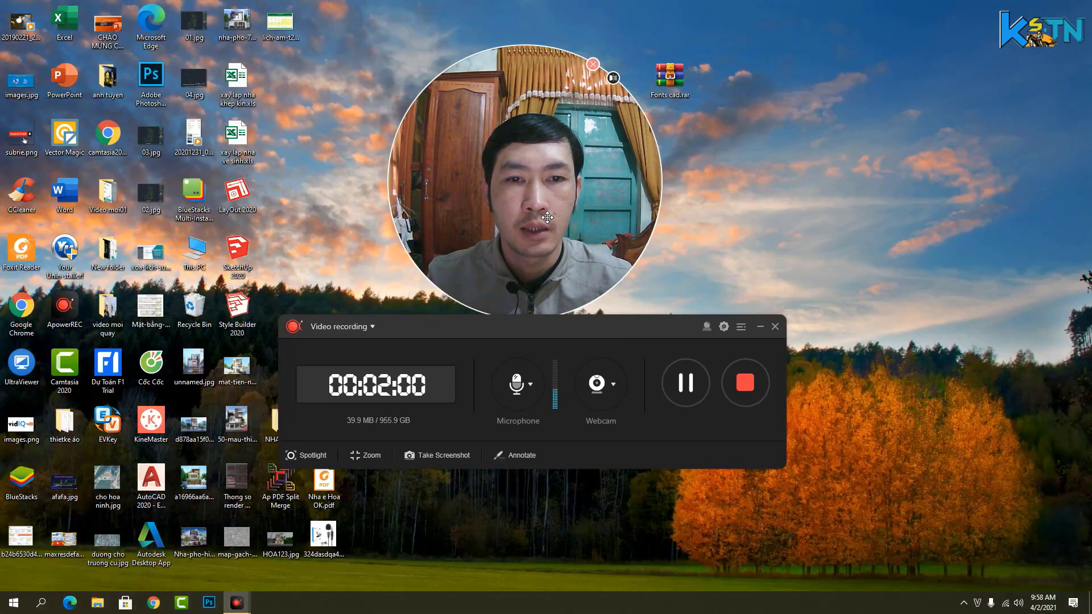
pyautogui.moveTo(543, 218); pyautogui.dragTo(542, 209)
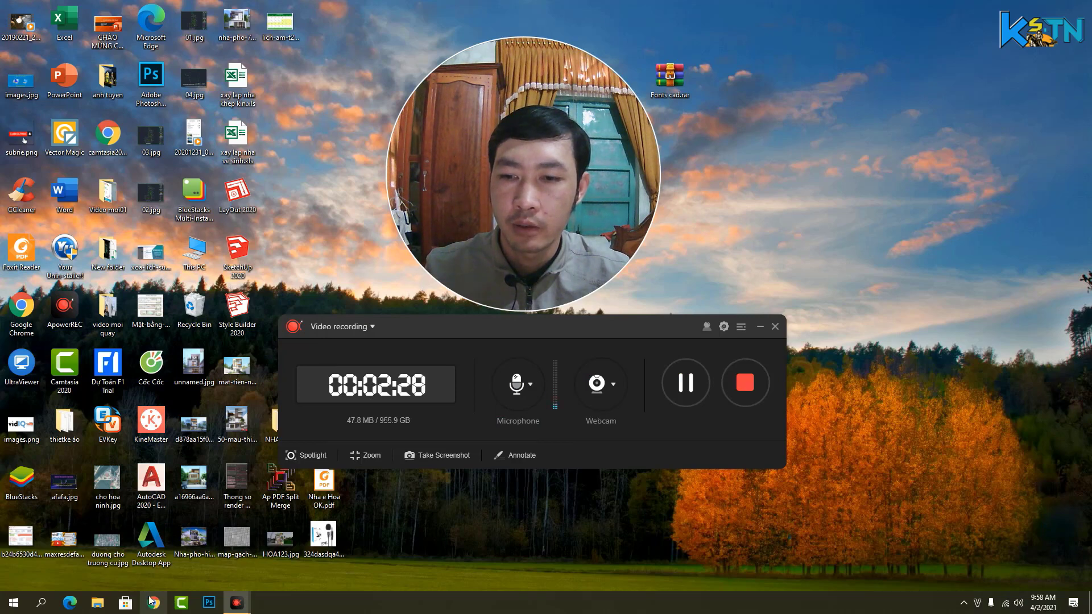
# Switch to the Cốc Cốc browser and load youtube.com
pyautogui.doubleClick(150, 375)
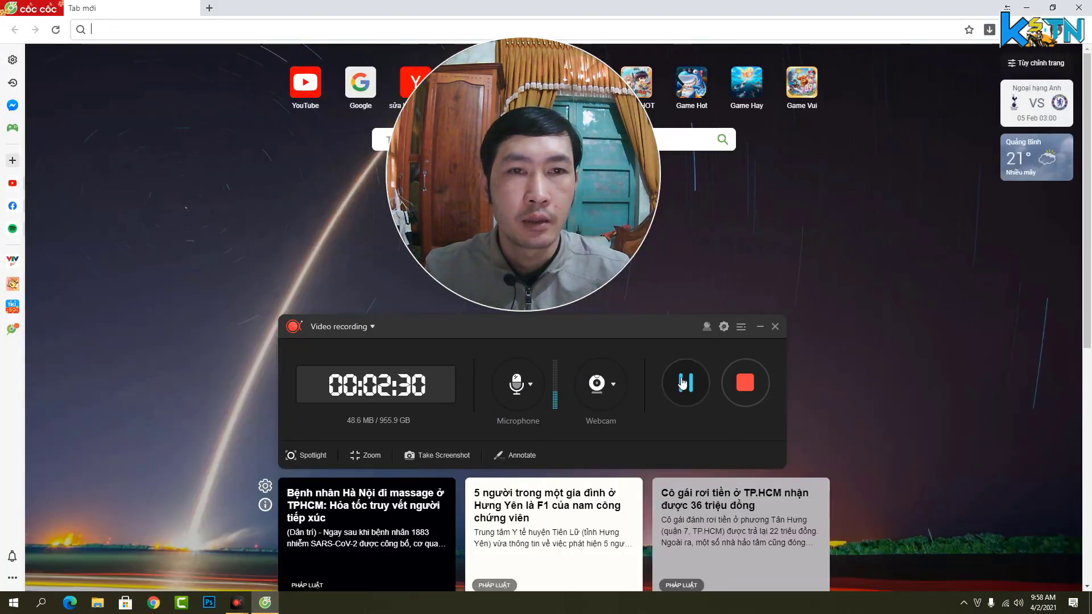
pyautogui.click(235, 35)
pyautogui.write('youtube.com')
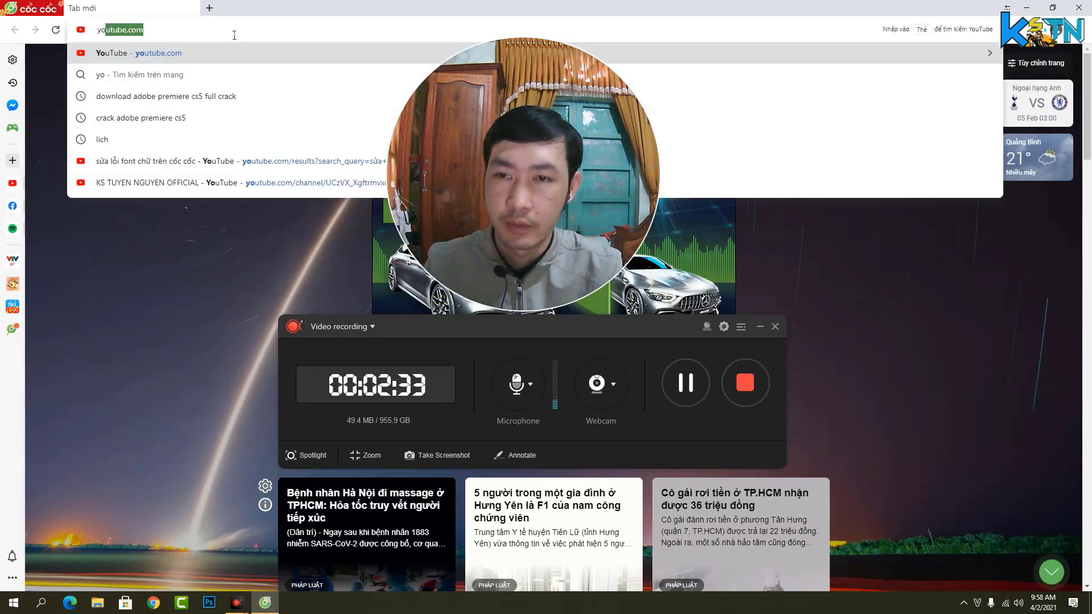
pyautogui.press('Return')
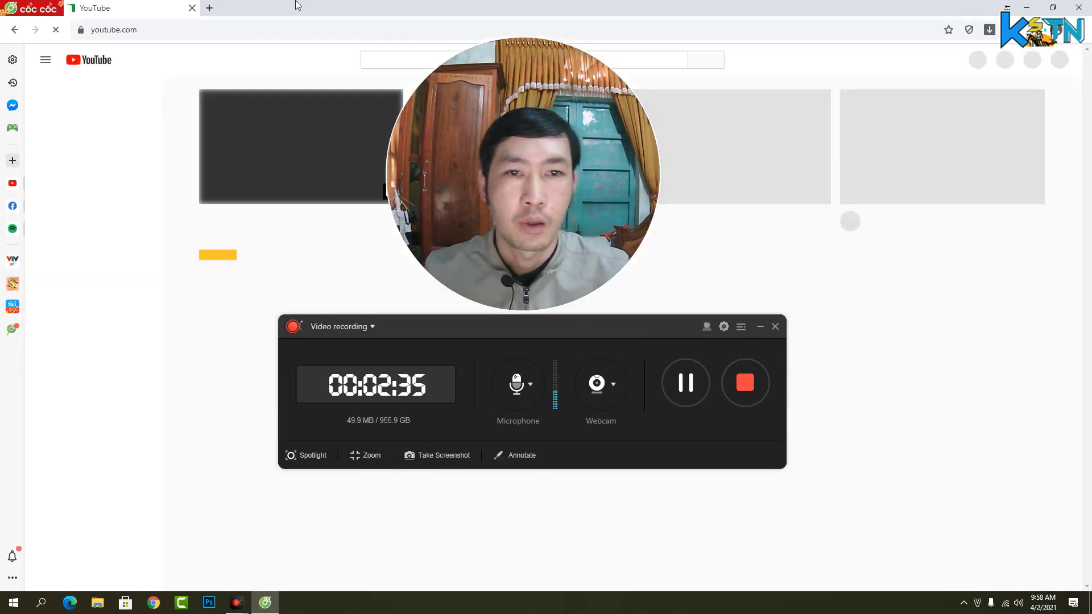
# Open the signed-in account's own YouTube channel page and minimise the recorder window covering it
pyautogui.moveTo(502, 65); pyautogui.dragTo(891, 254)
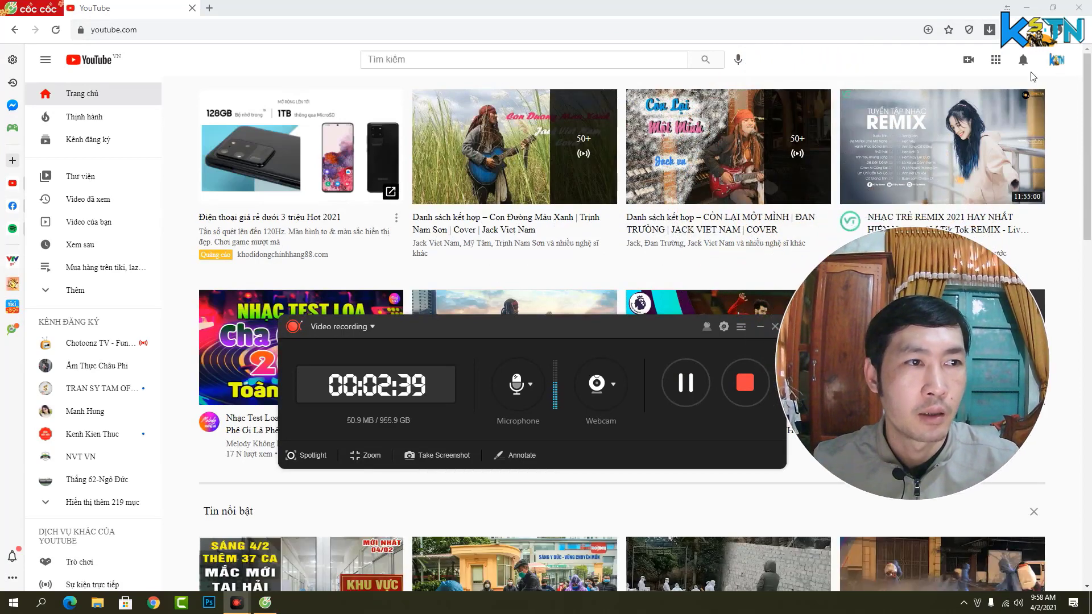
pyautogui.click(1061, 64)
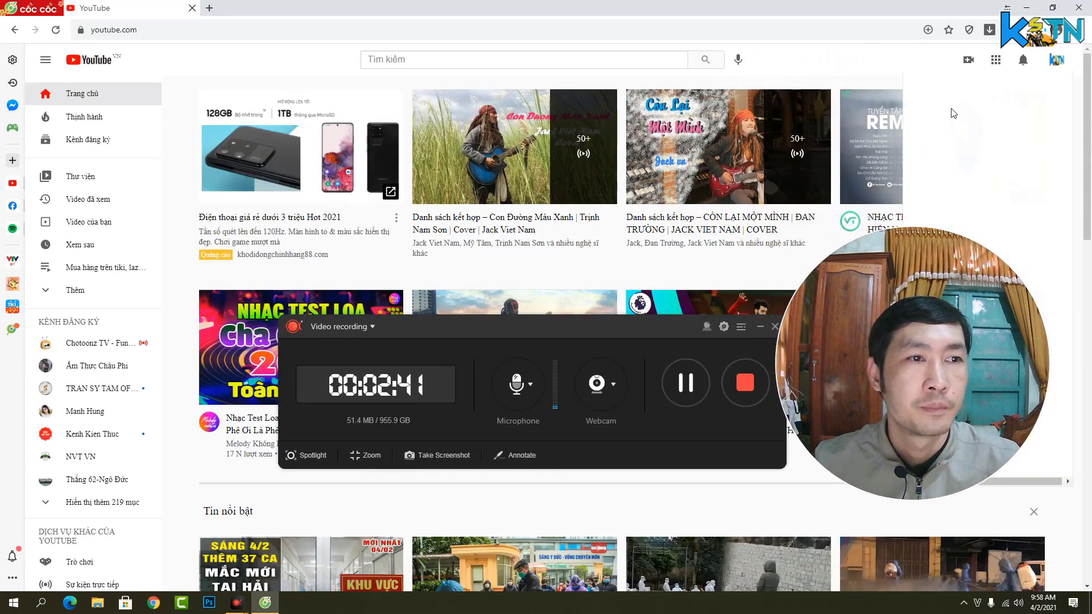
pyautogui.click(957, 127)
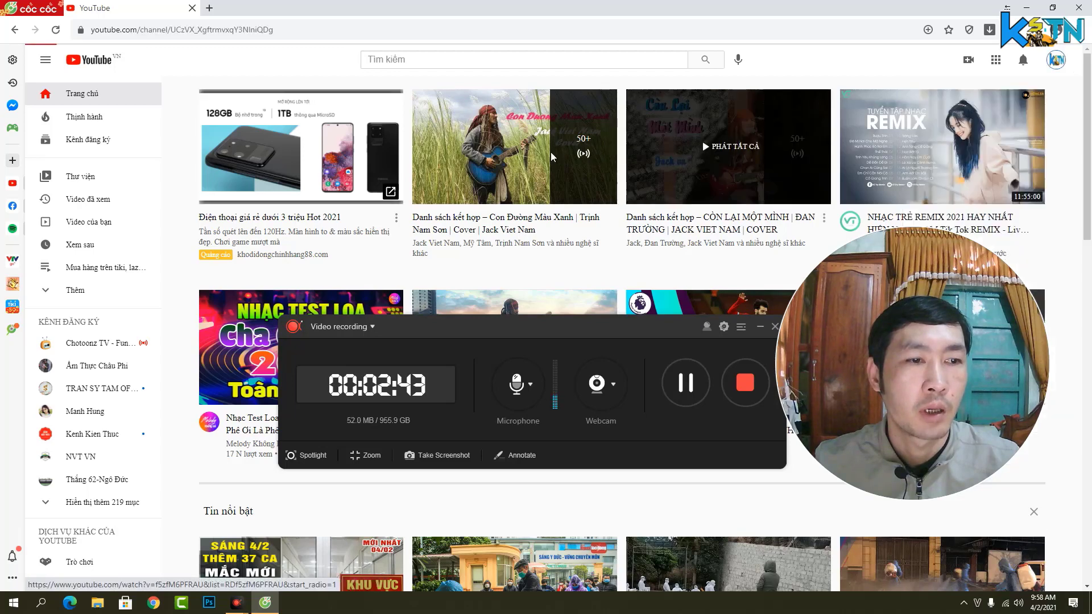
pyautogui.click(760, 327)
pyautogui.moveTo(819, 279); pyautogui.dragTo(48, 238)
# Examine the channel's home page and look through its full list of uploaded videos
pyautogui.scroll(-3, 505, 233)
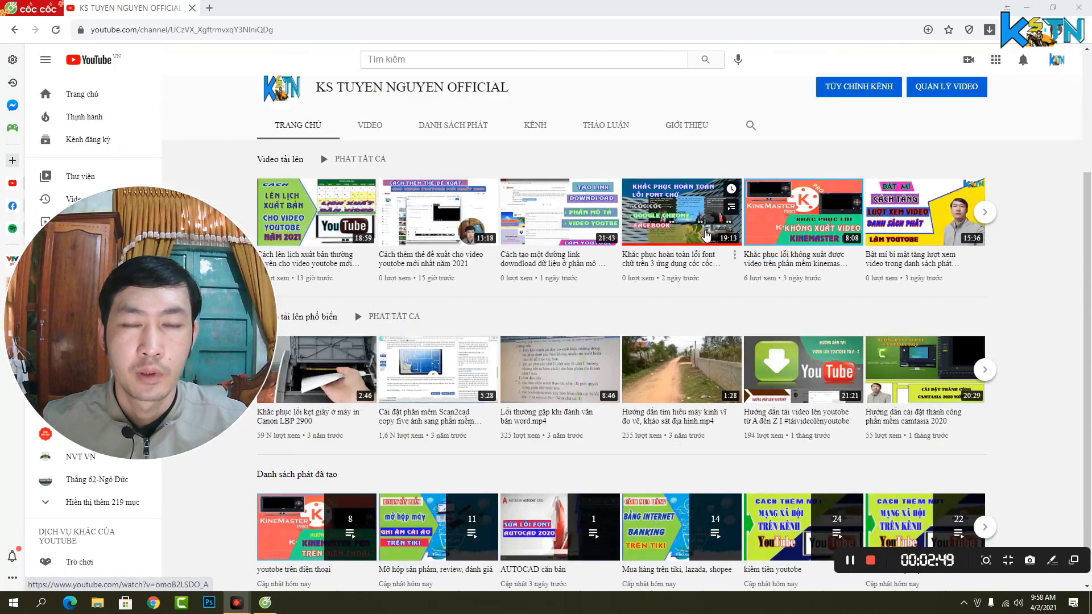
pyautogui.scroll(-1, 658, 231)
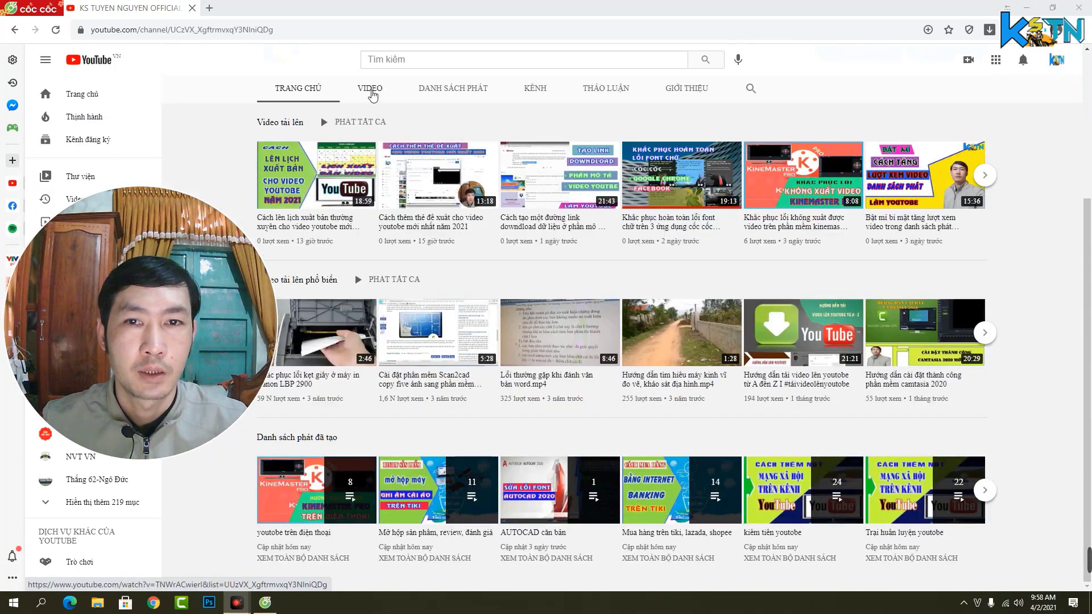
pyautogui.click(369, 90)
pyautogui.scroll(-4, 794, 316)
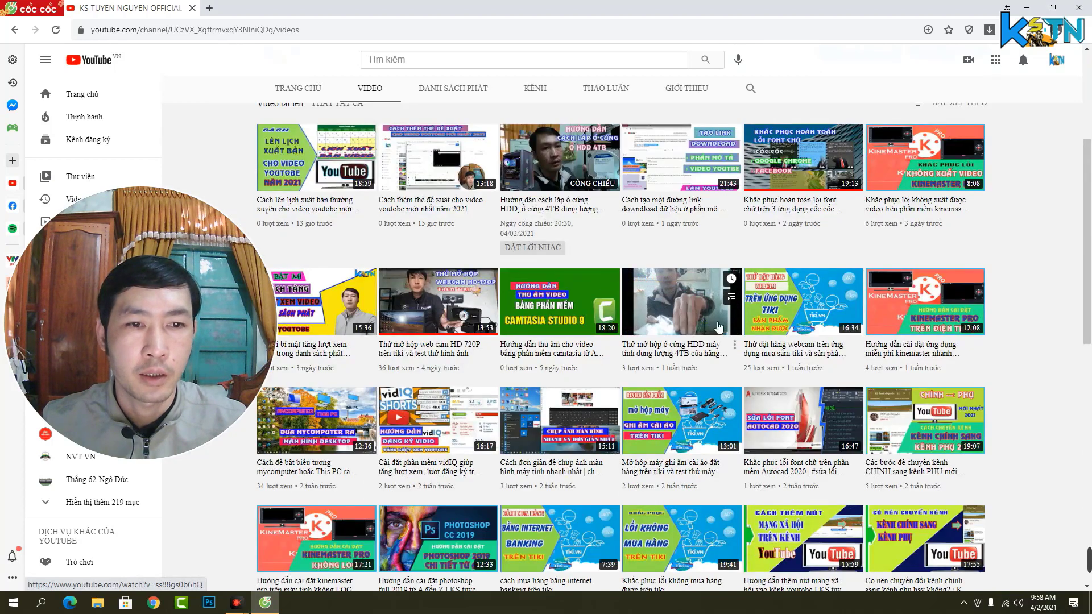
pyautogui.scroll(-2, 594, 339)
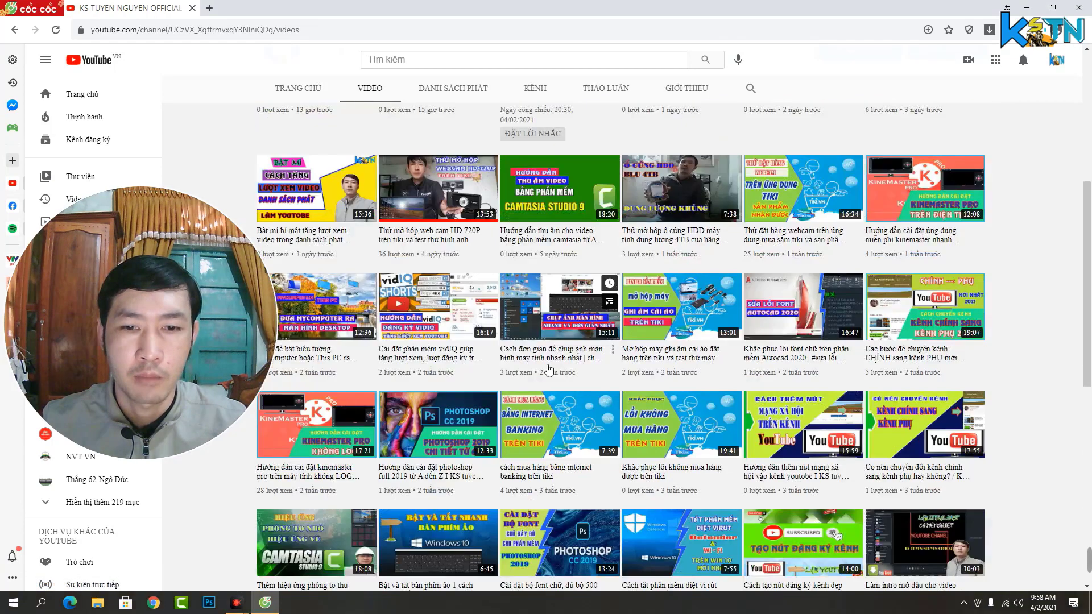
pyautogui.scroll(-1, 765, 347)
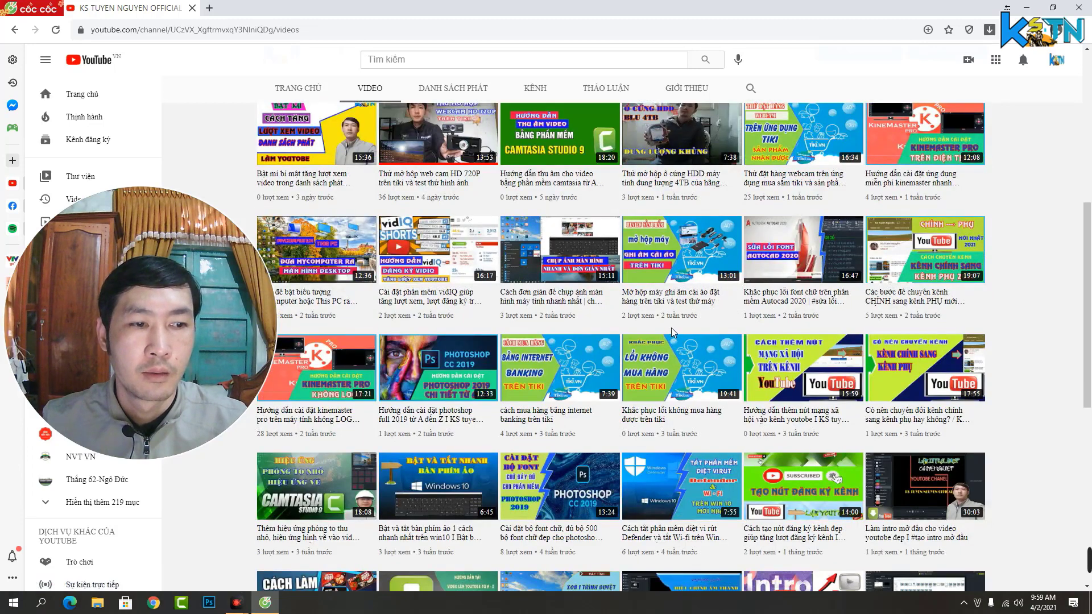
pyautogui.scroll(-1, 672, 333)
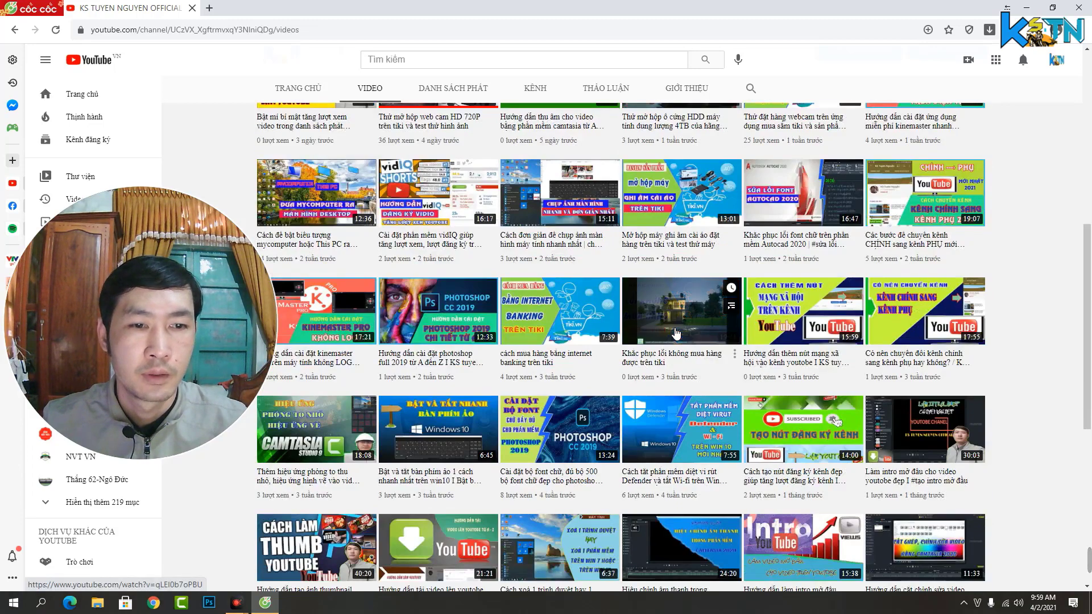
pyautogui.scroll(-2, 634, 306)
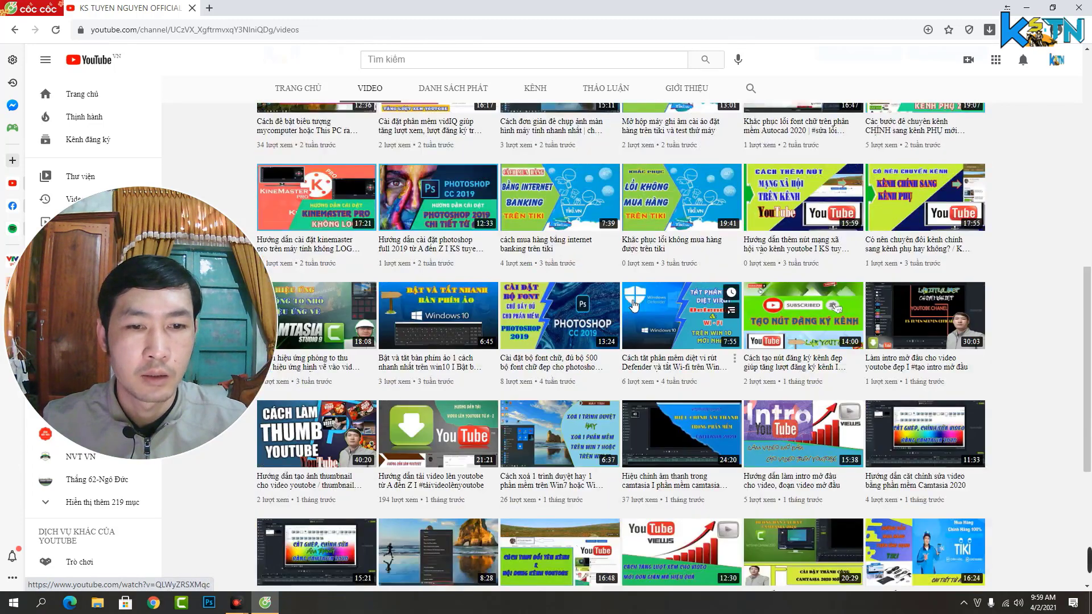
pyautogui.scroll(-1, 634, 306)
pyautogui.scroll(-1, 634, 306)
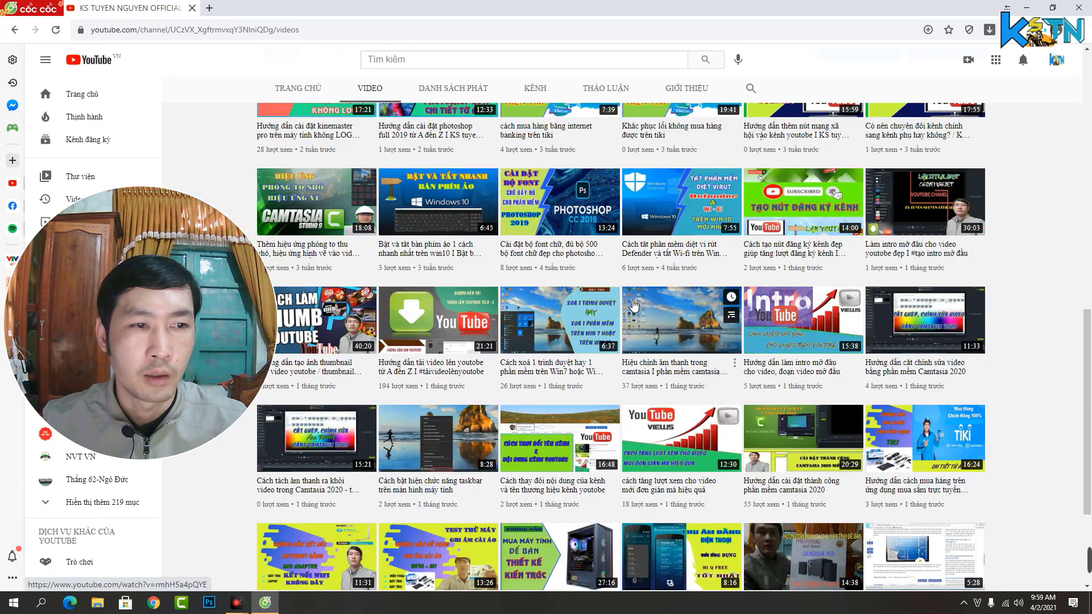
pyautogui.scroll(-2, 634, 306)
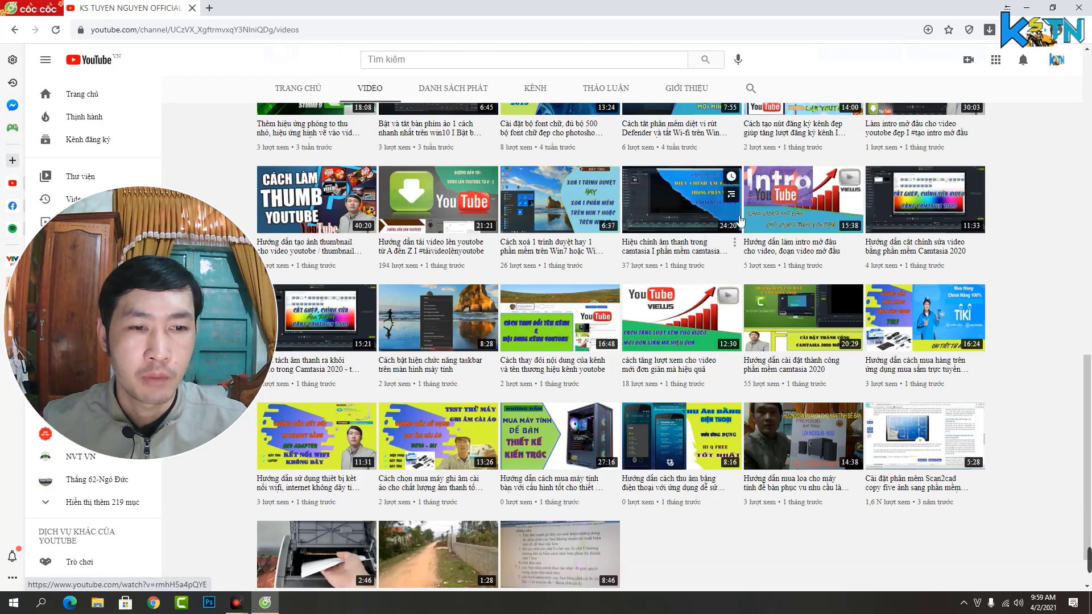
pyautogui.scroll(2, 600, 350)
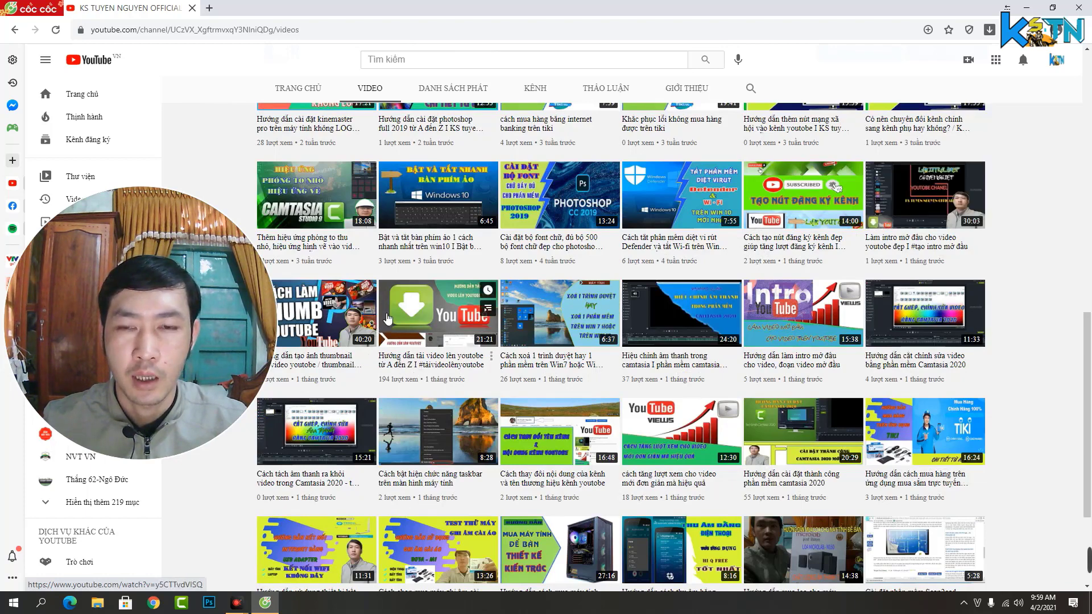
pyautogui.scroll(-2, 335, 248)
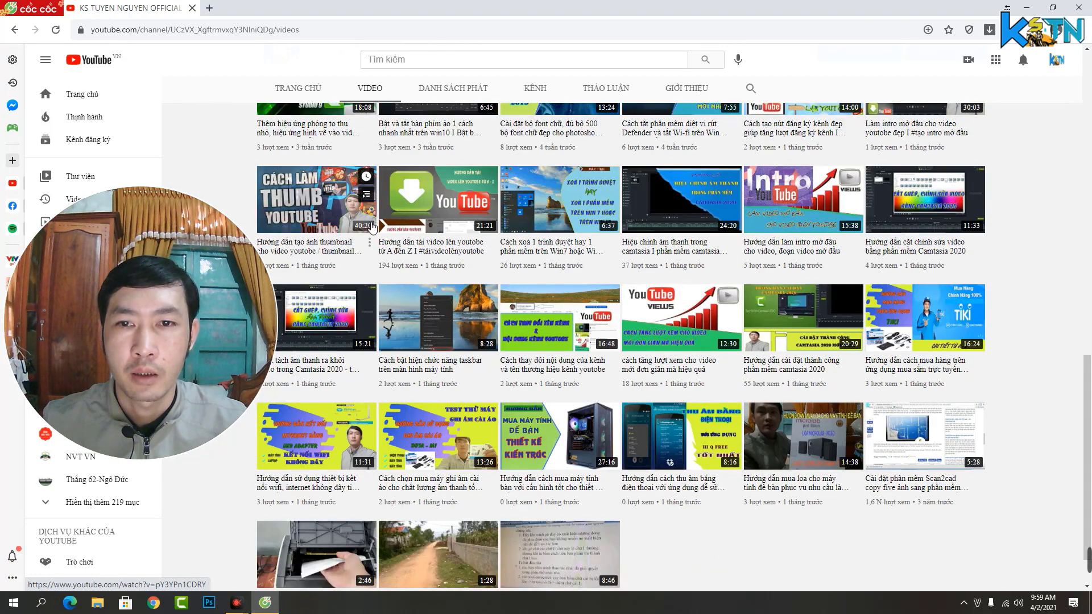
pyautogui.moveTo(184, 252); pyautogui.dragTo(184, 322)
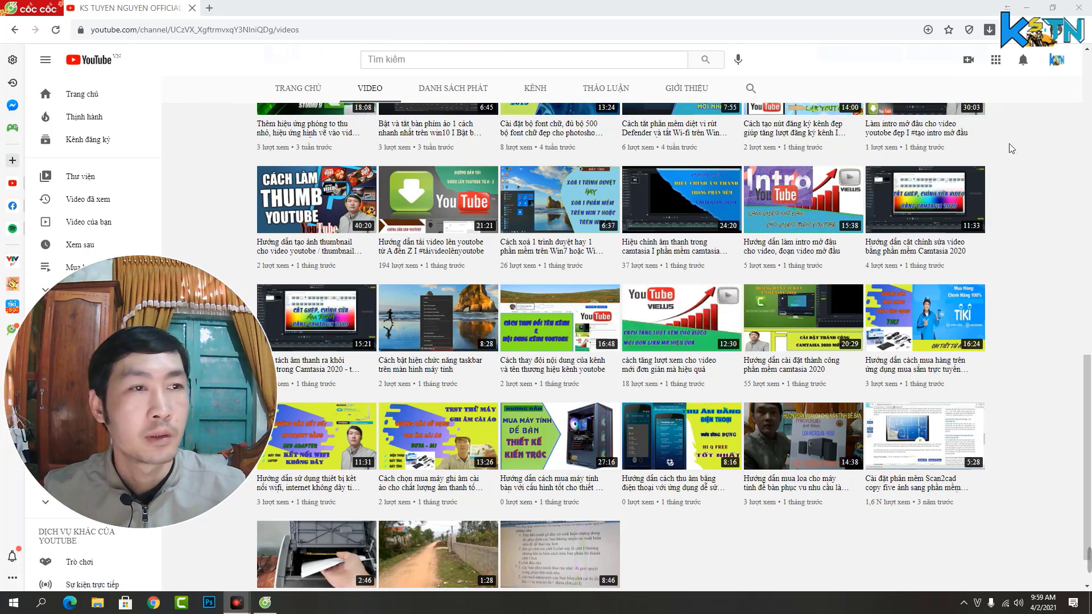
# Show the desktop and move the webcam view away from the desktop icons
pyautogui.press('super+d')
pyautogui.moveTo(264, 411); pyautogui.dragTo(1050, 354)
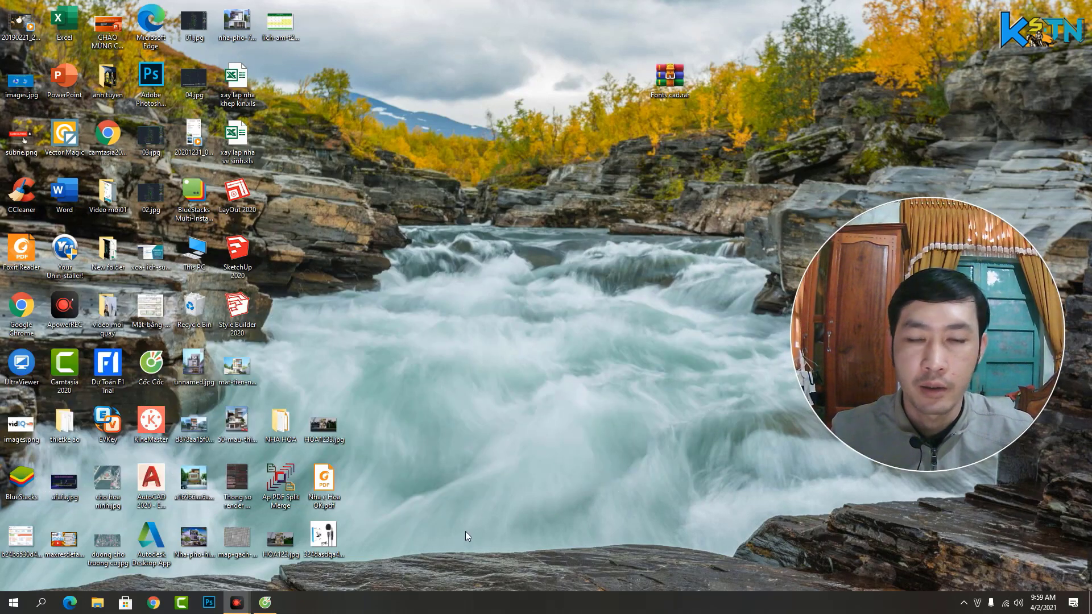
pyautogui.moveTo(912, 362)
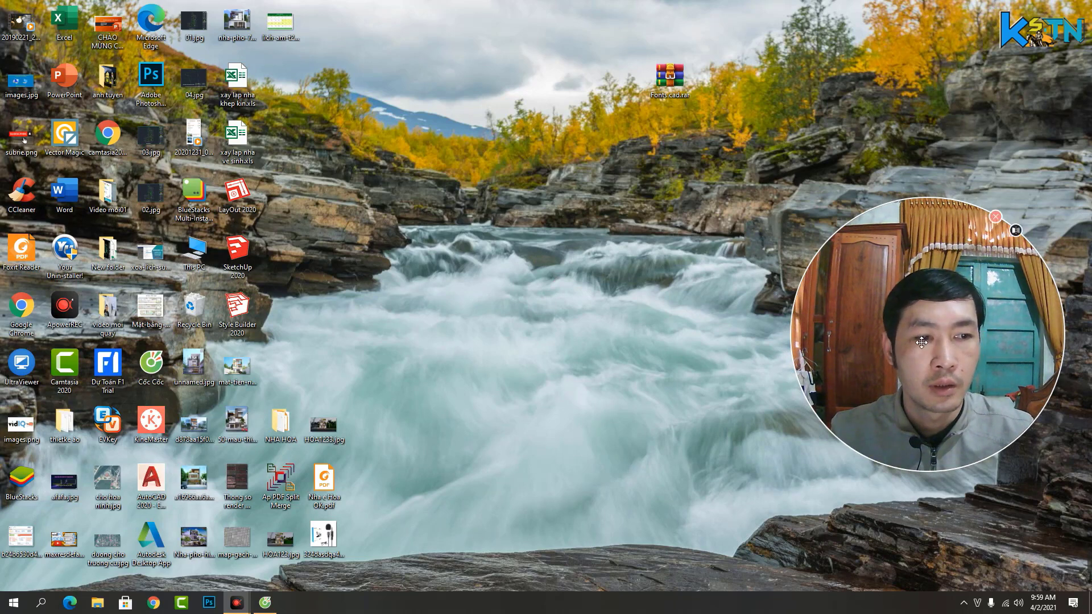
pyautogui.moveTo(931, 341); pyautogui.dragTo(940, 361)
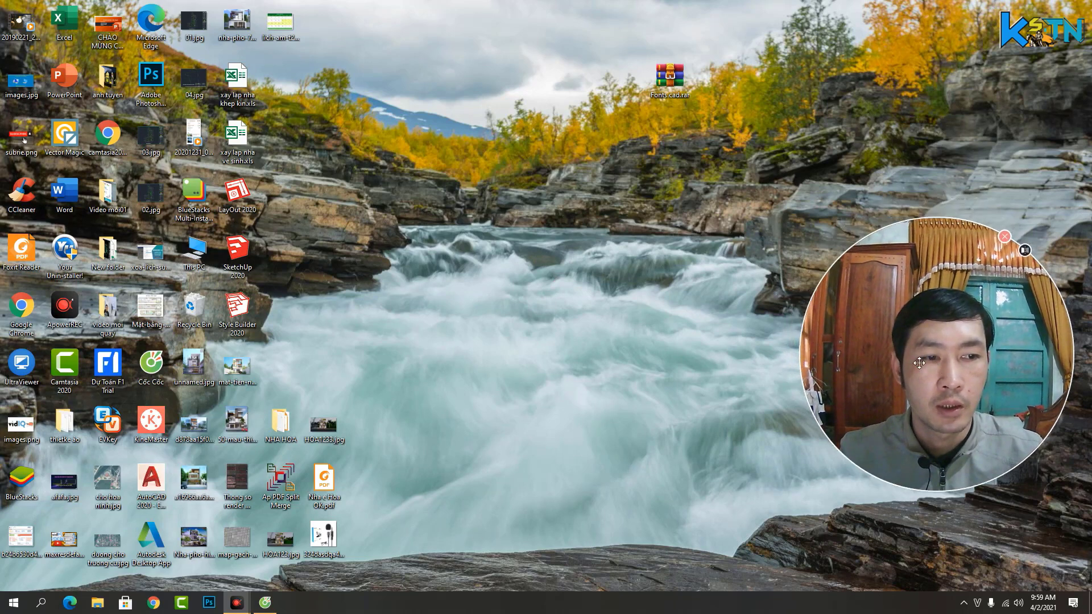
pyautogui.rightClick(465, 349)
pyautogui.click(528, 444)
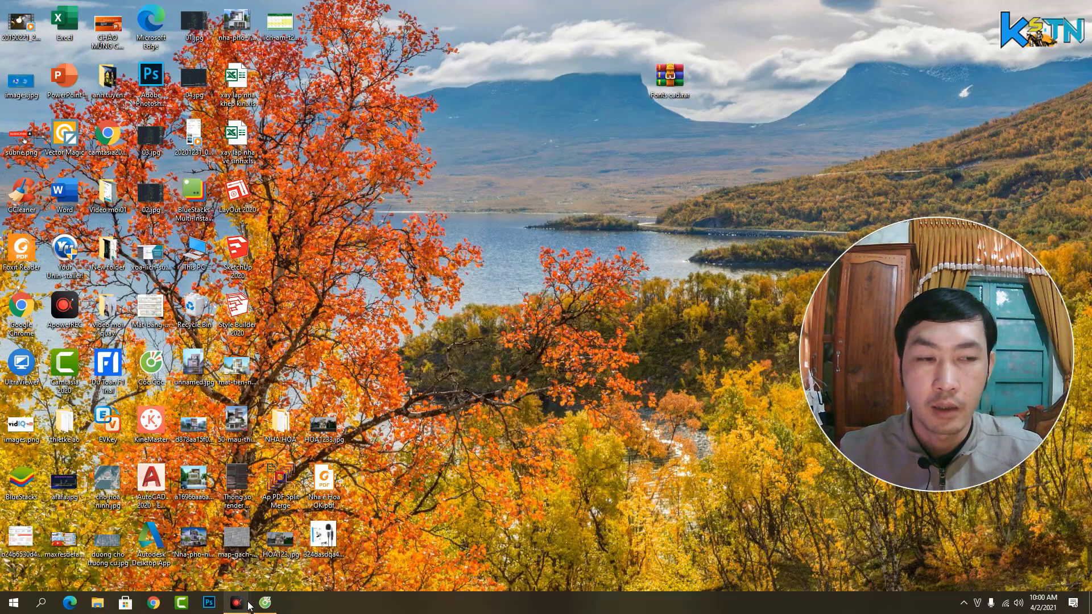
pyautogui.moveTo(249, 606)
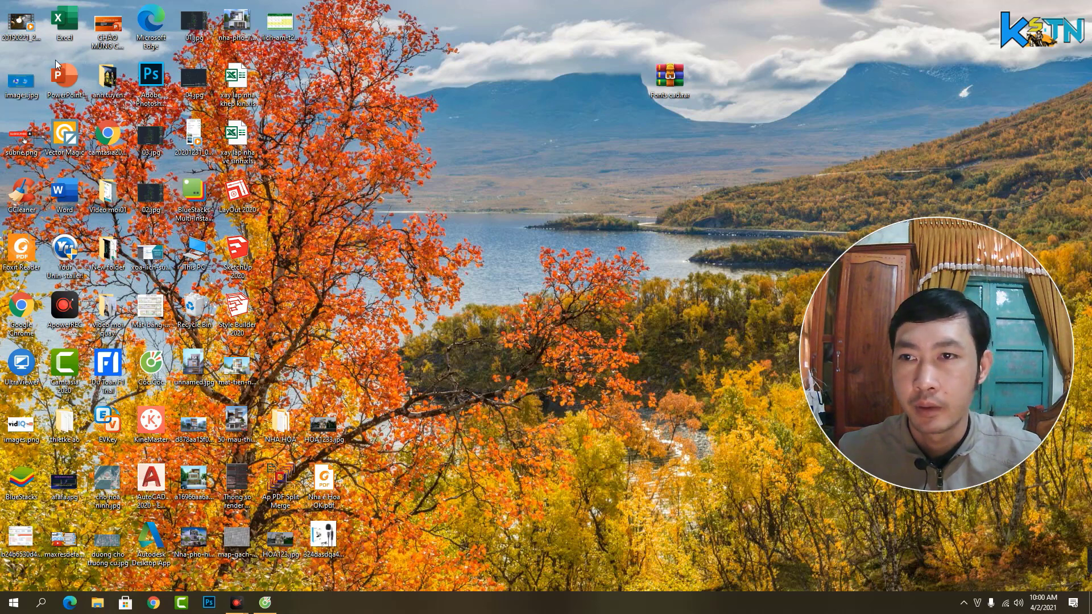
# Open This PC in a maximised File Explorer window and enter the PHAN MEM (F:) drive
pyautogui.doubleClick(210, 253)
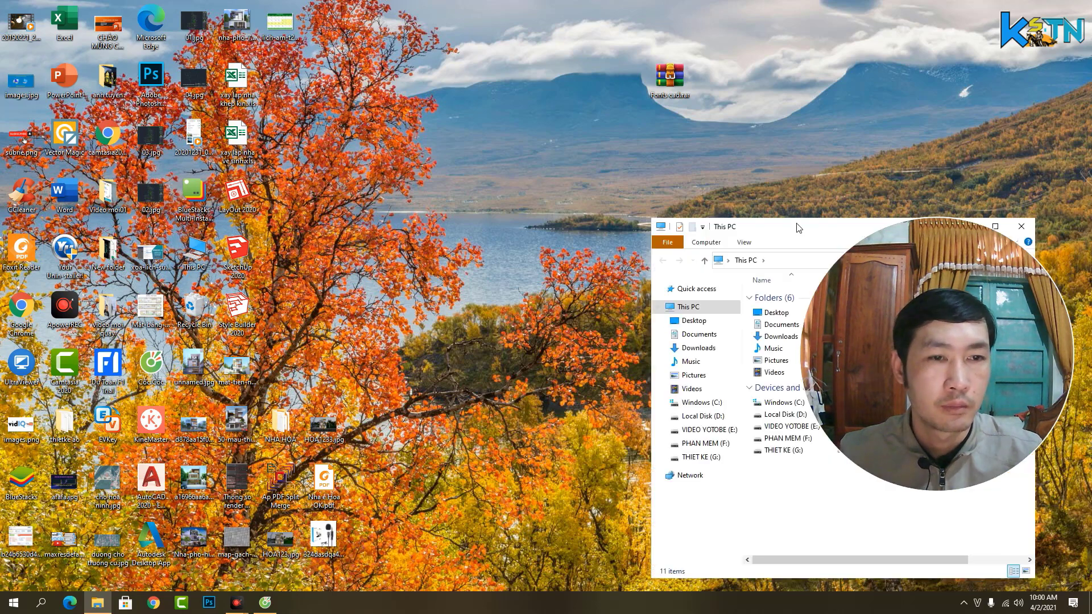
pyautogui.doubleClick(782, 232)
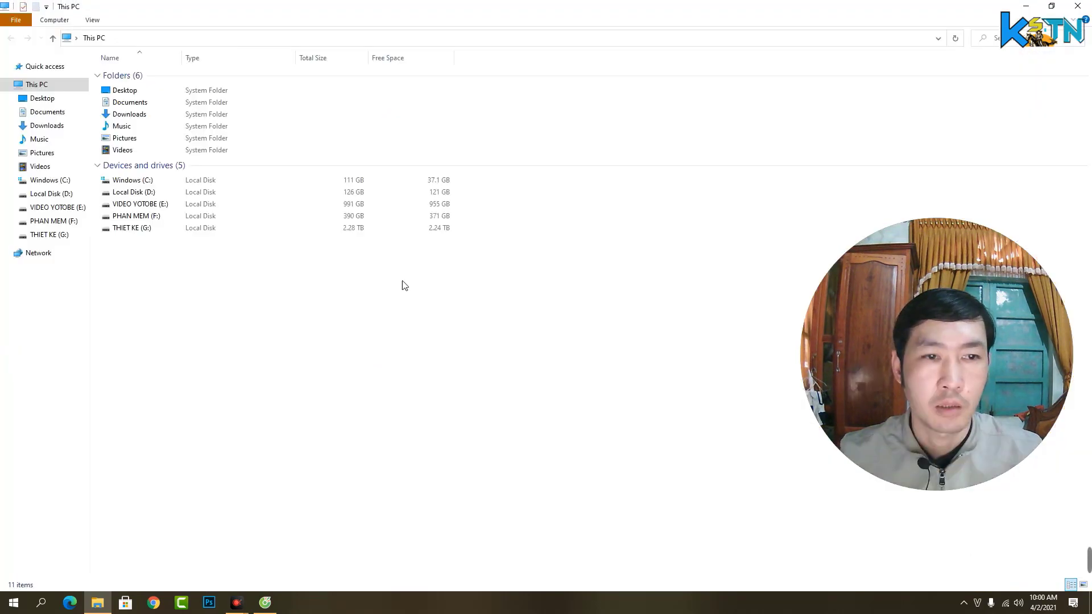
pyautogui.doubleClick(147, 217)
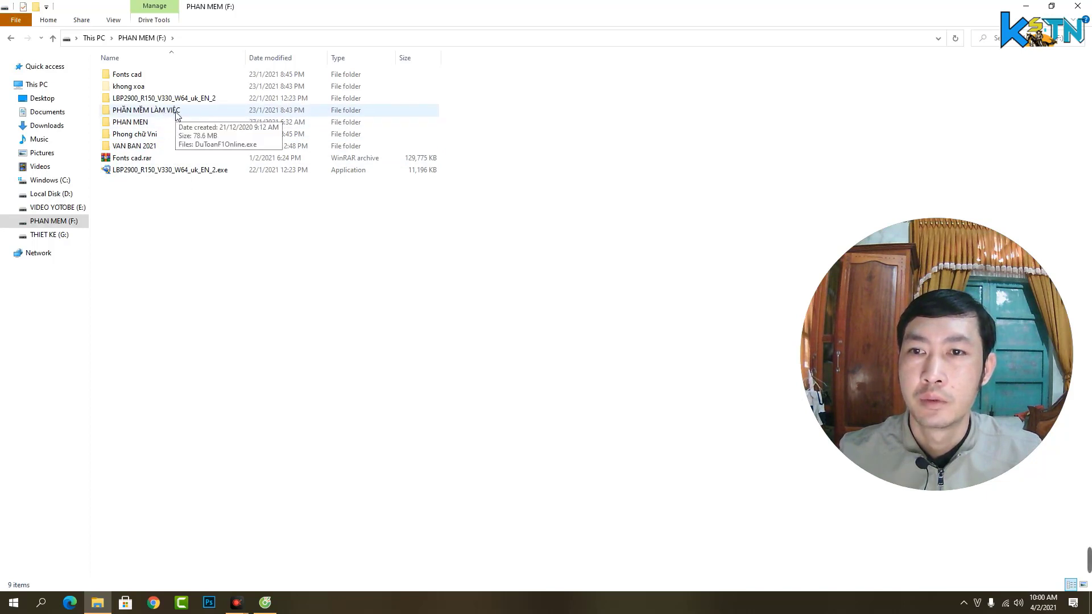
# Open the PHAN MEN folder on the drive and enter its ApowerREC.1.4.2.11 folder
pyautogui.doubleClick(130, 122)
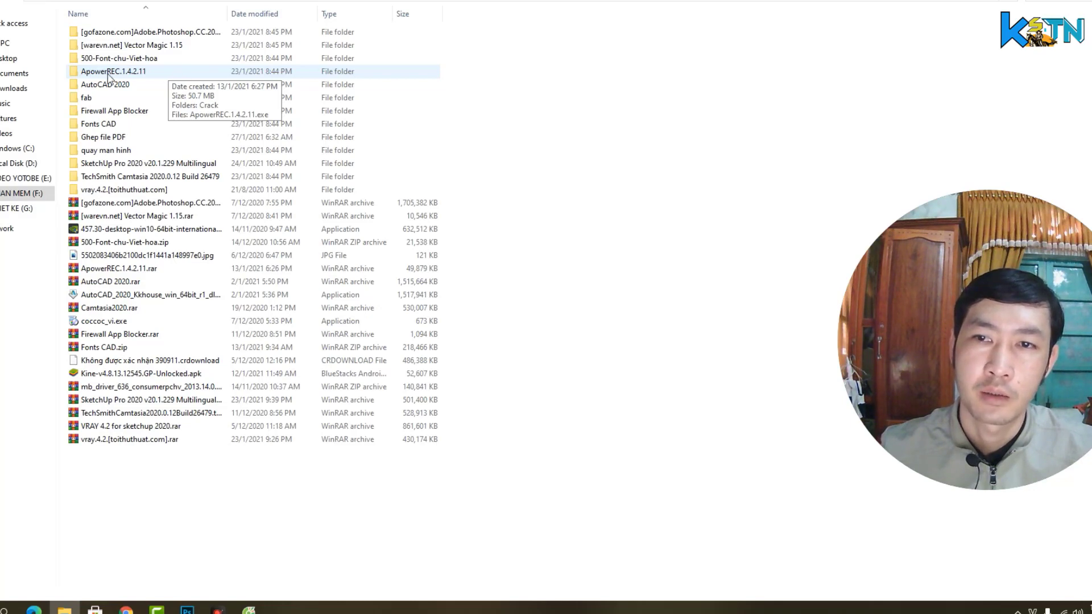
pyautogui.moveTo(906, 364)
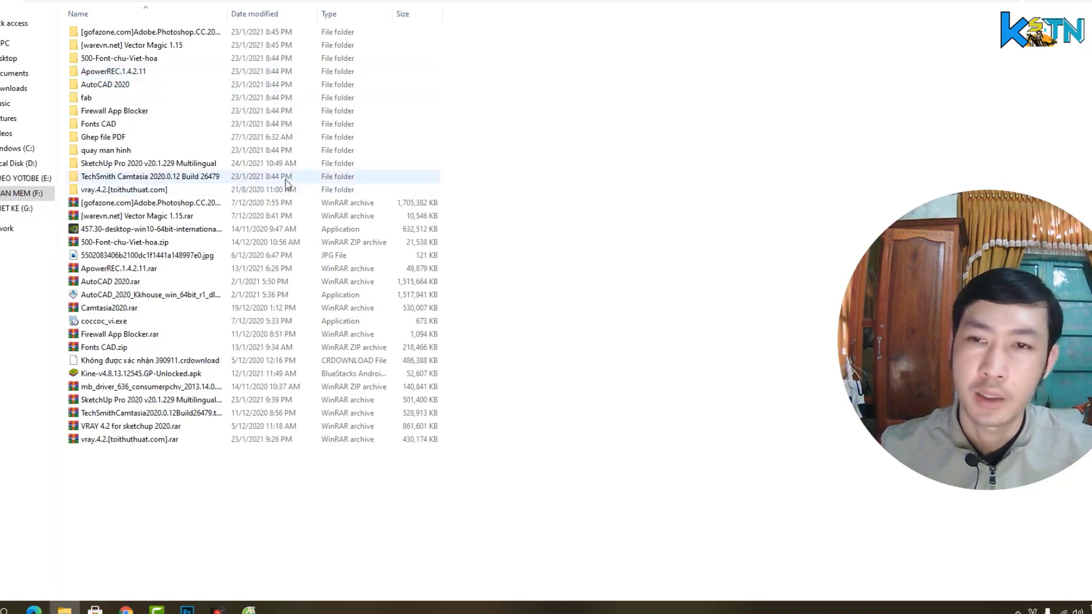
pyautogui.doubleClick(161, 73)
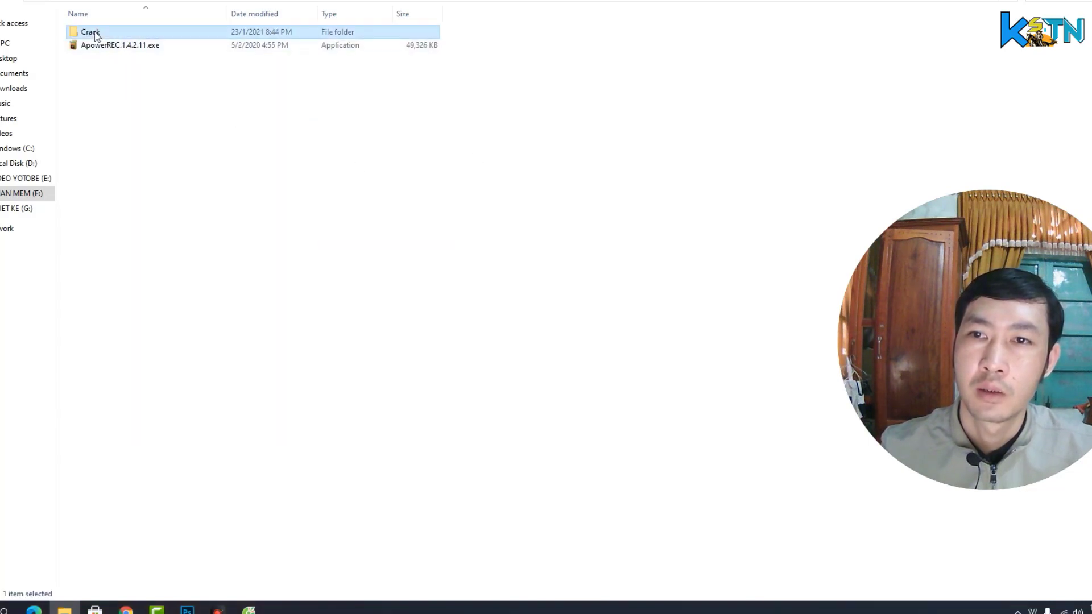
# Rename the Crack folder as "rec (thuốc)"
pyautogui.rightClick(93, 32)
pyautogui.click(182, 279)
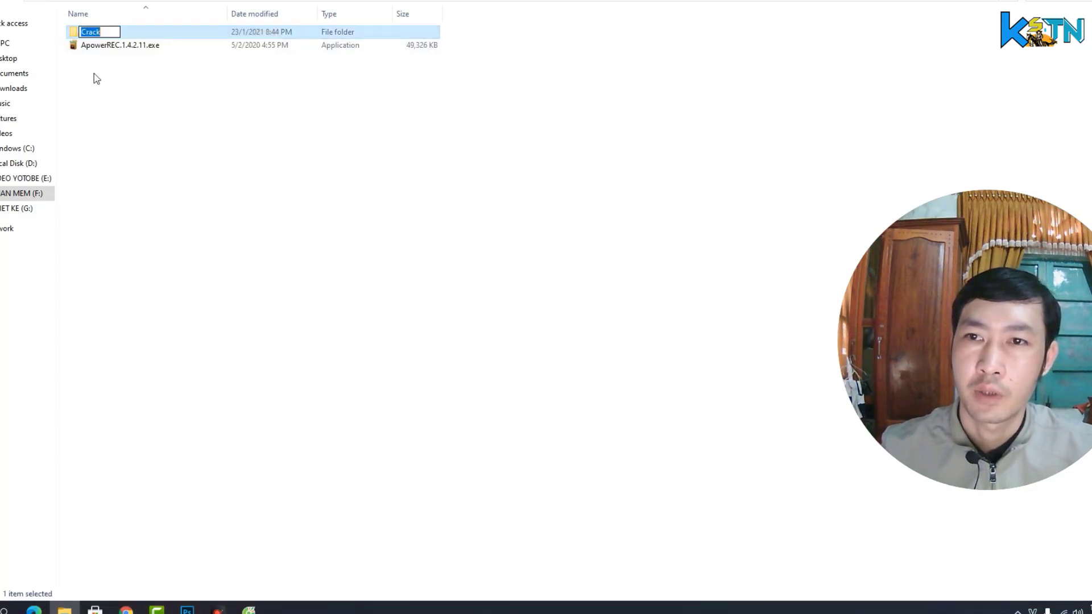
pyautogui.write('rec (thuoc')
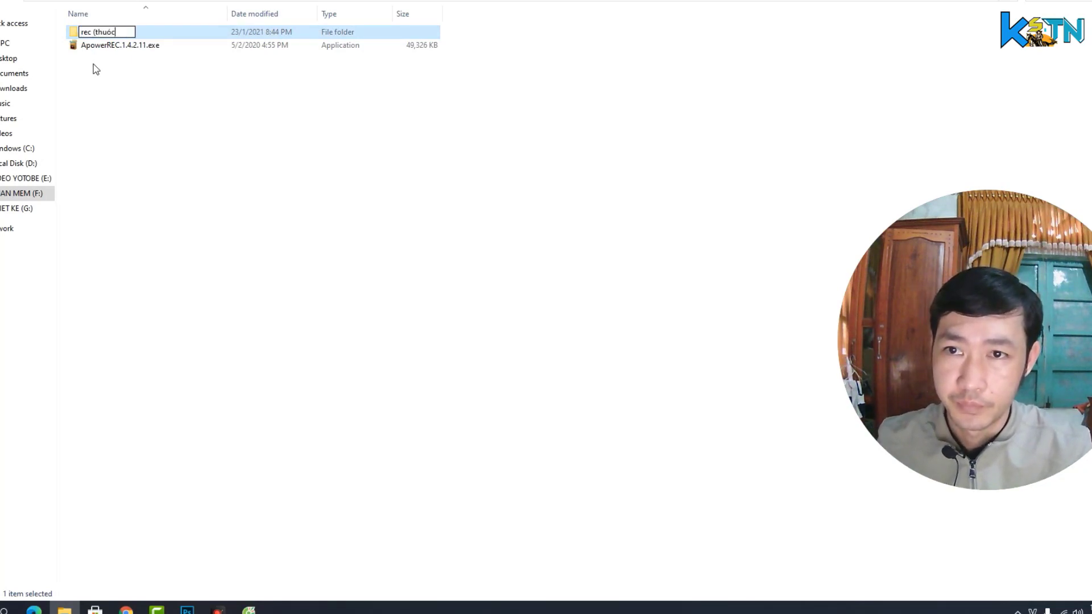
pyautogui.write(')')
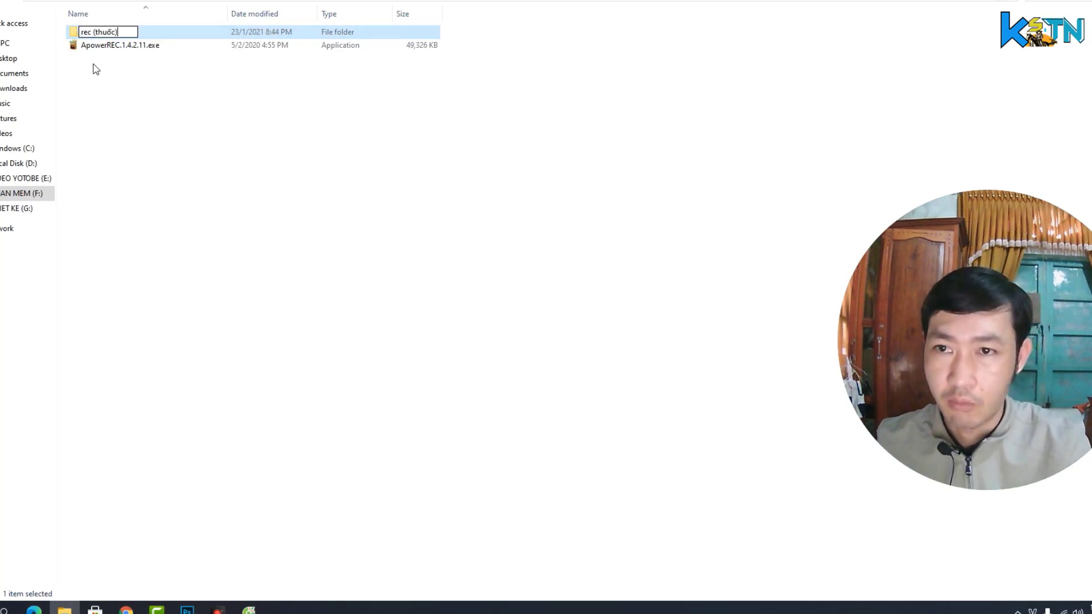
pyautogui.click(162, 124)
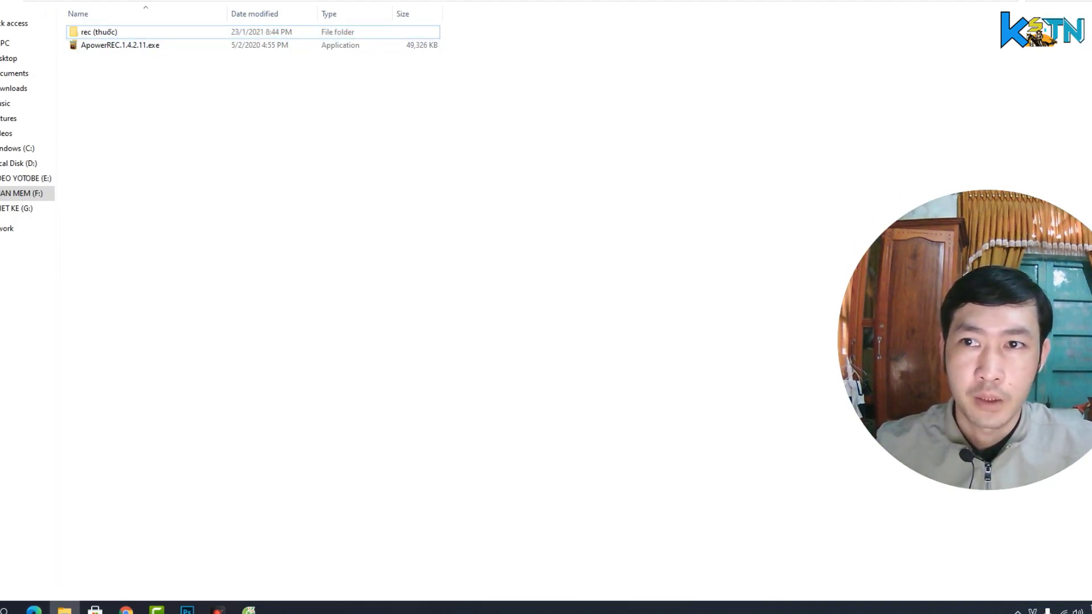
# Return to the PHAN MEN folder and point out the ApowerREC.1.4.2.11.rar archive
pyautogui.click(11, 37)
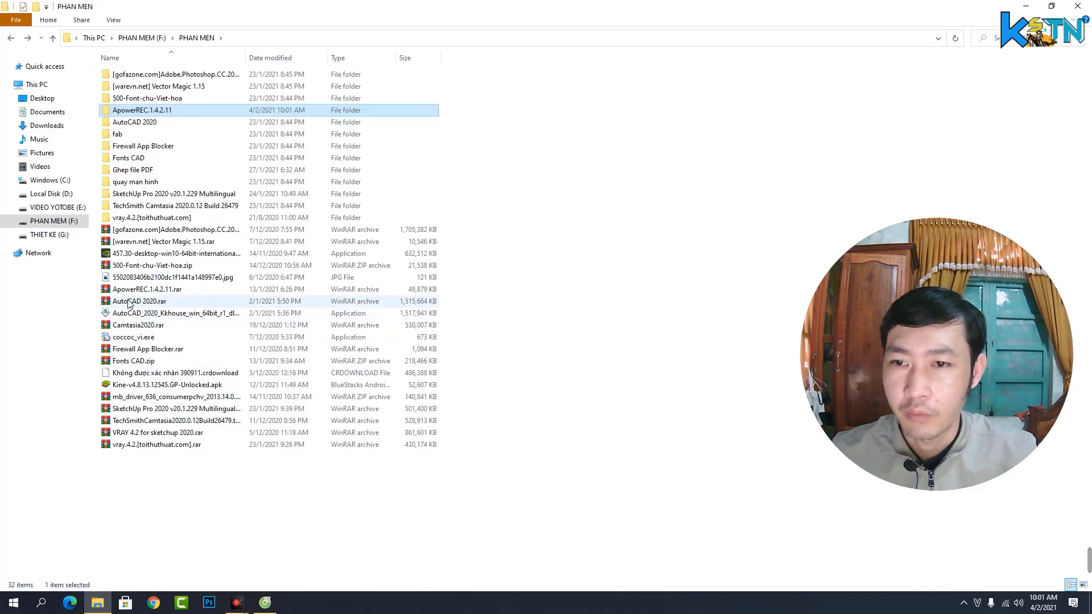
pyautogui.click(145, 291)
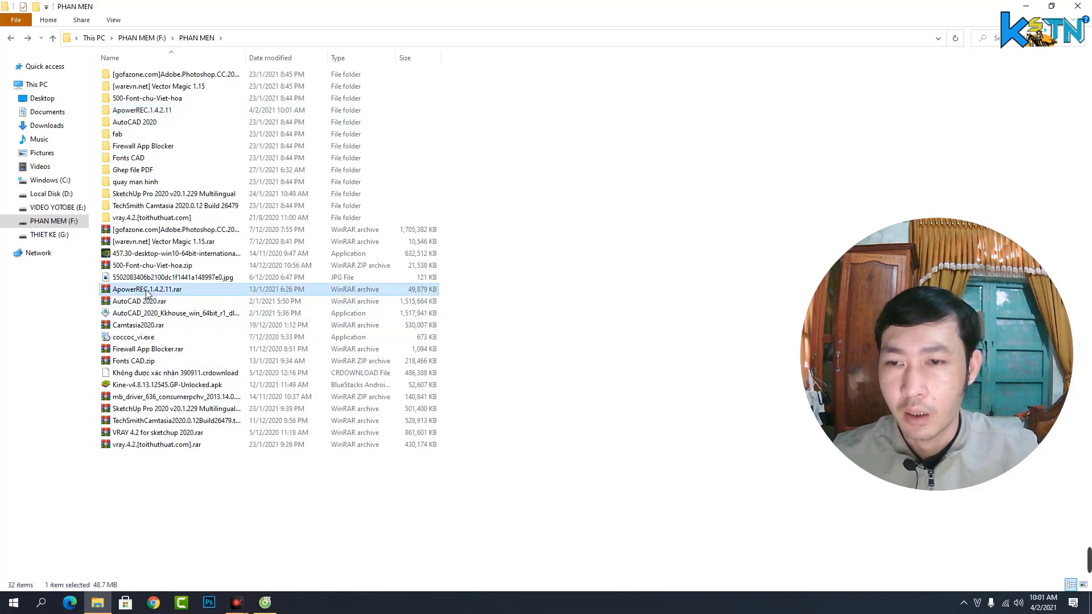
pyautogui.click(181, 462)
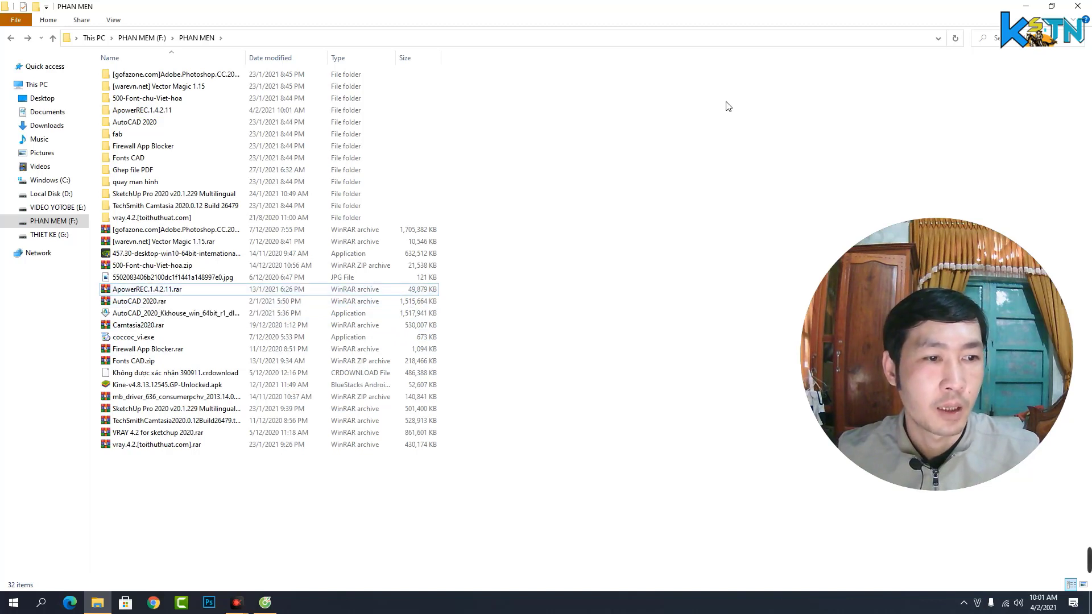
pyautogui.click(1027, 7)
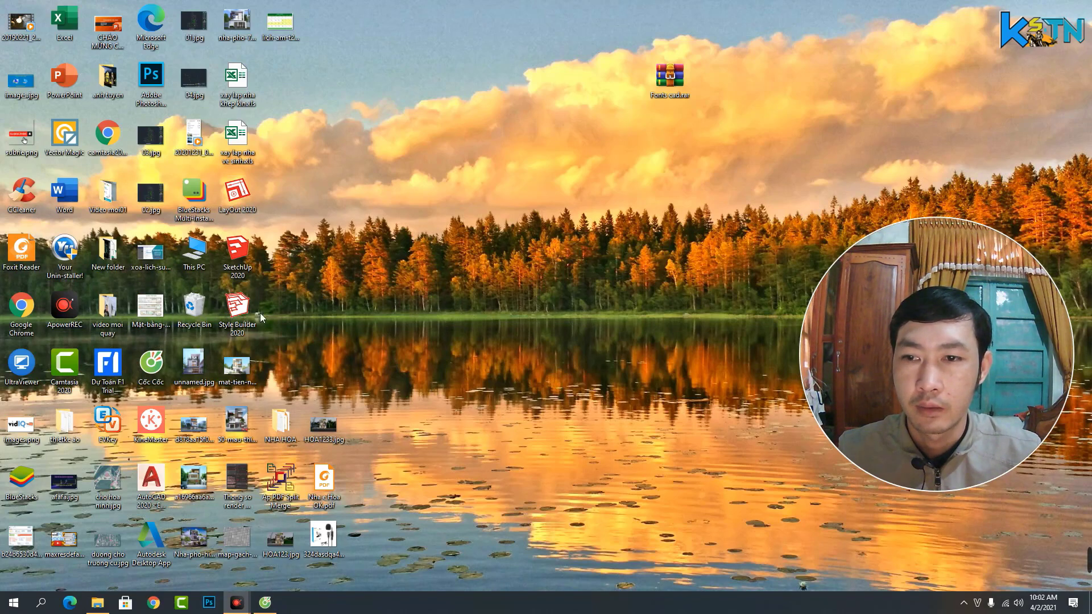
pyautogui.click(14, 602)
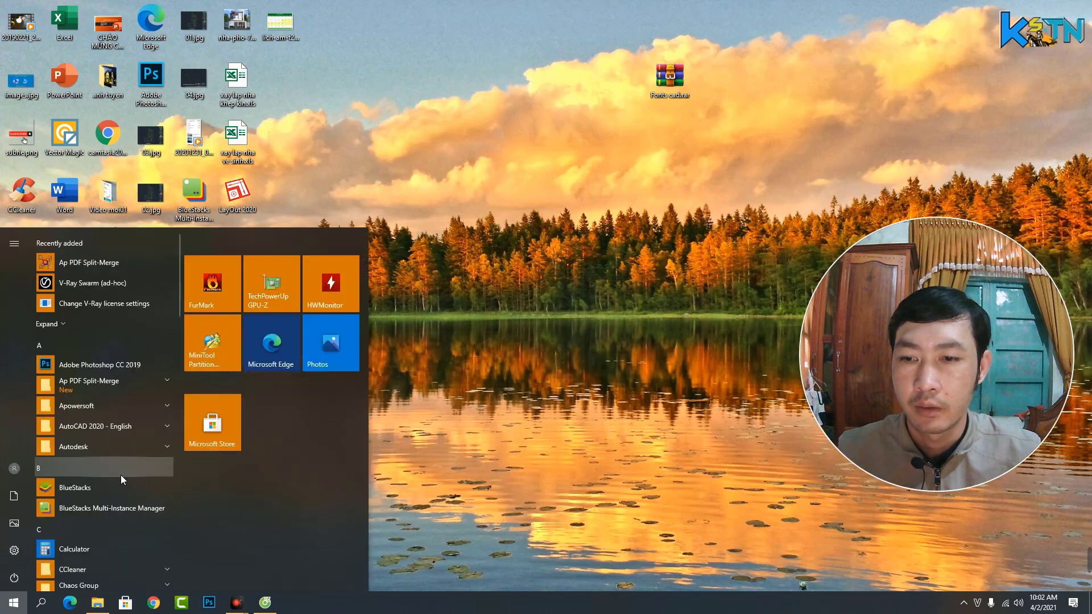
pyautogui.click(599, 418)
pyautogui.click(98, 603)
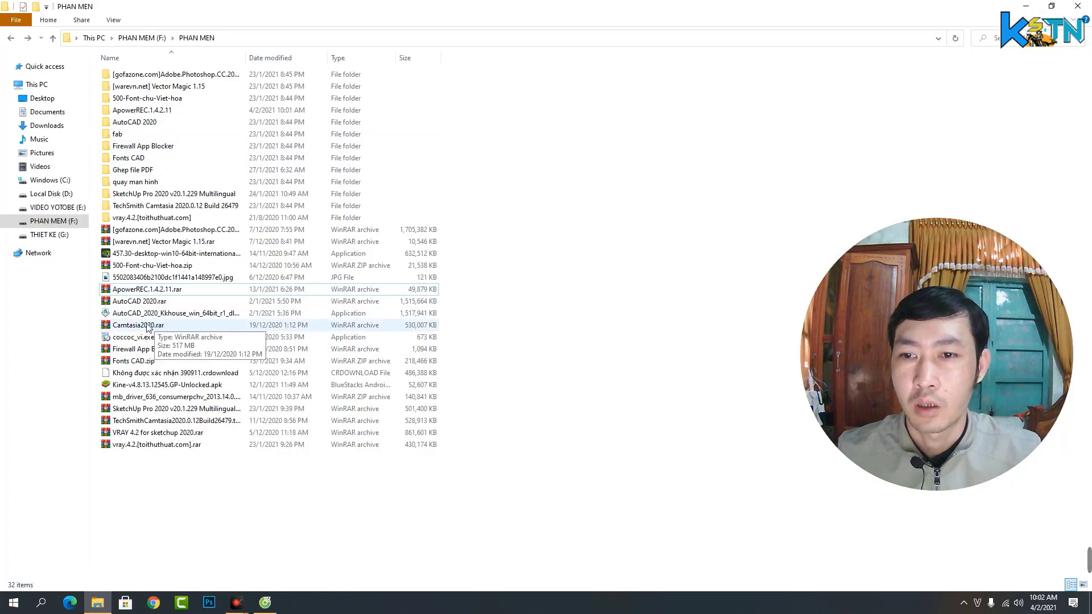
# Rename the existing ApowerREC.1.4.2.11 folder as "ApowerREC(2020)"
pyautogui.rightClick(146, 293)
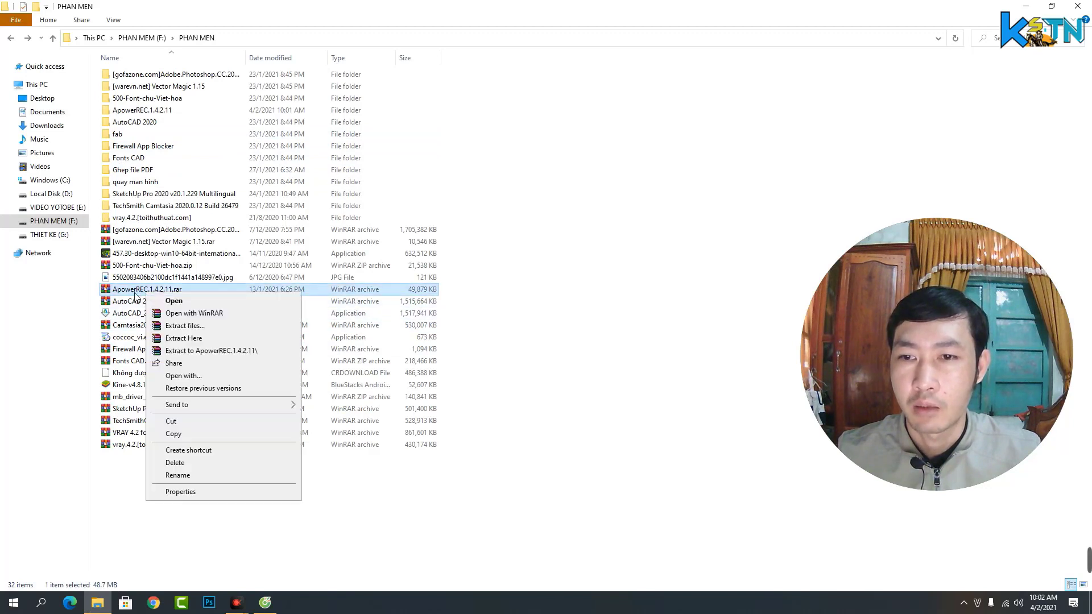
pyautogui.click(189, 351)
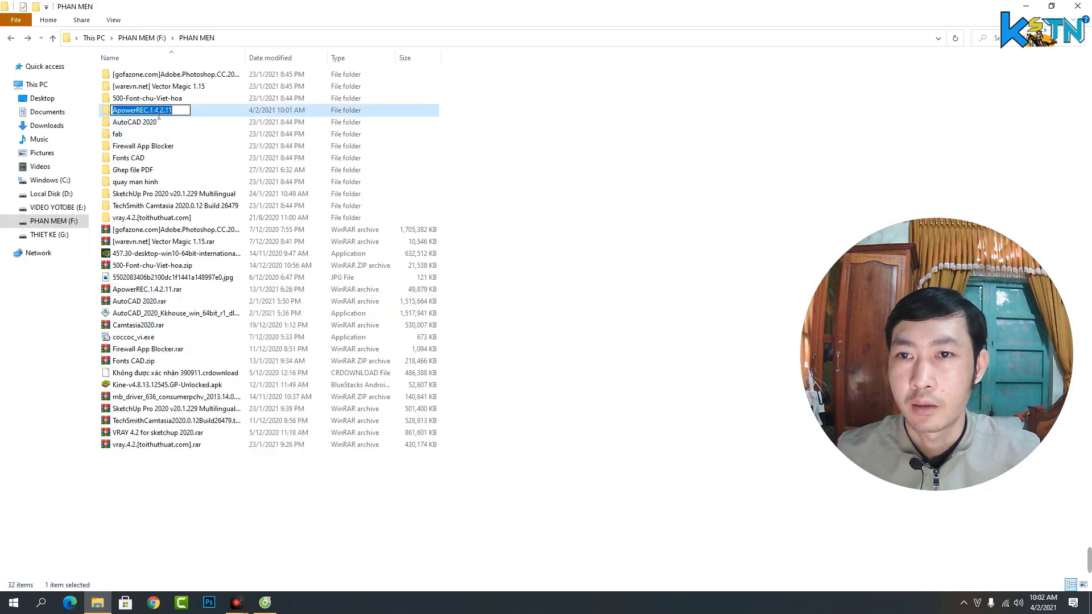
pyautogui.moveTo(150, 110); pyautogui.dragTo(174, 110)
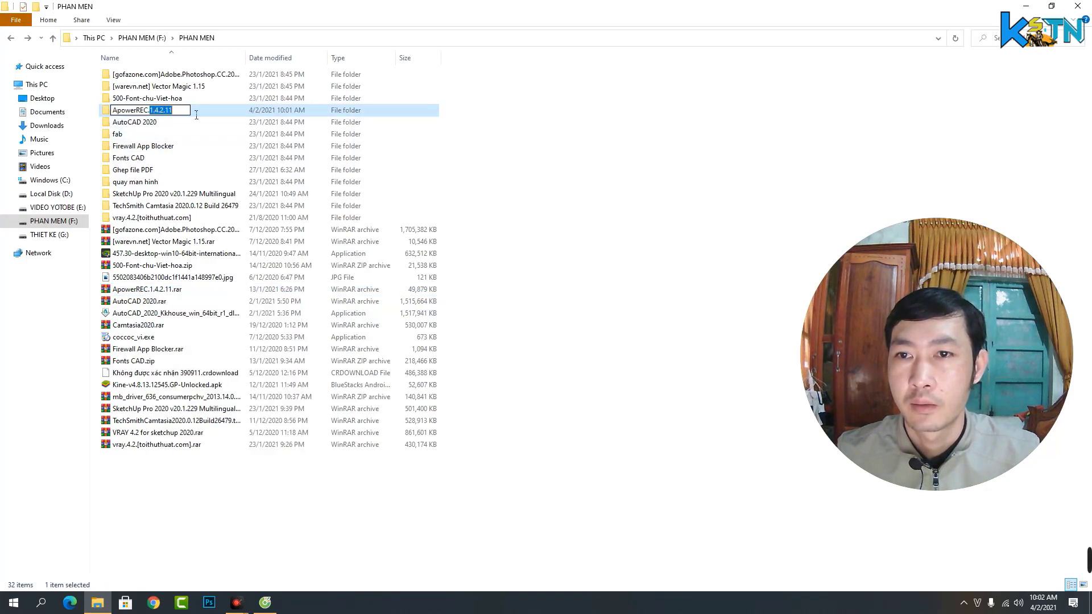
pyautogui.press('BackSpace')
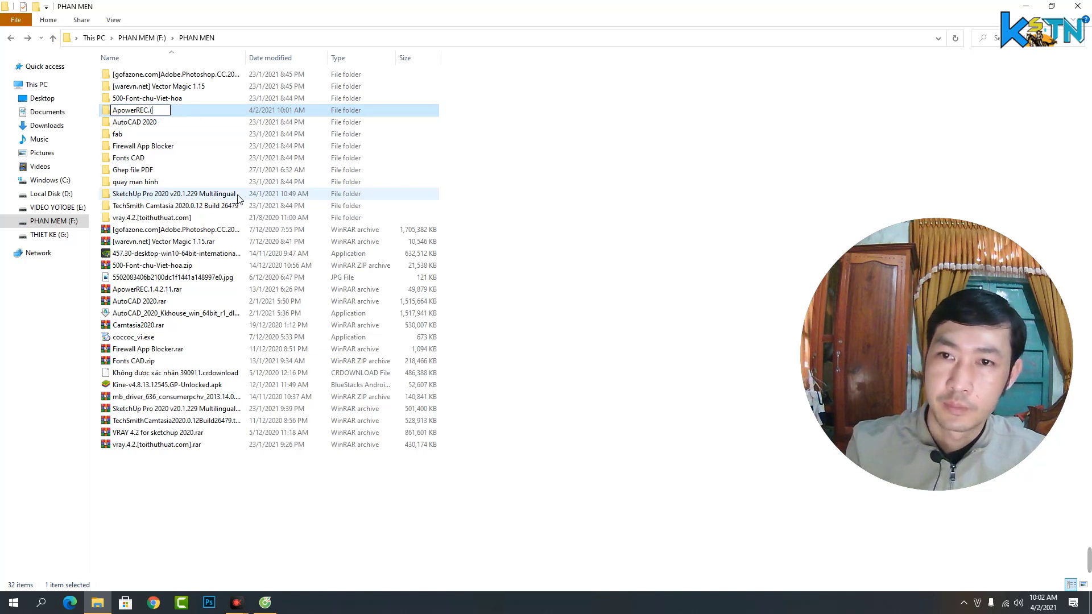
pyautogui.write('(202')
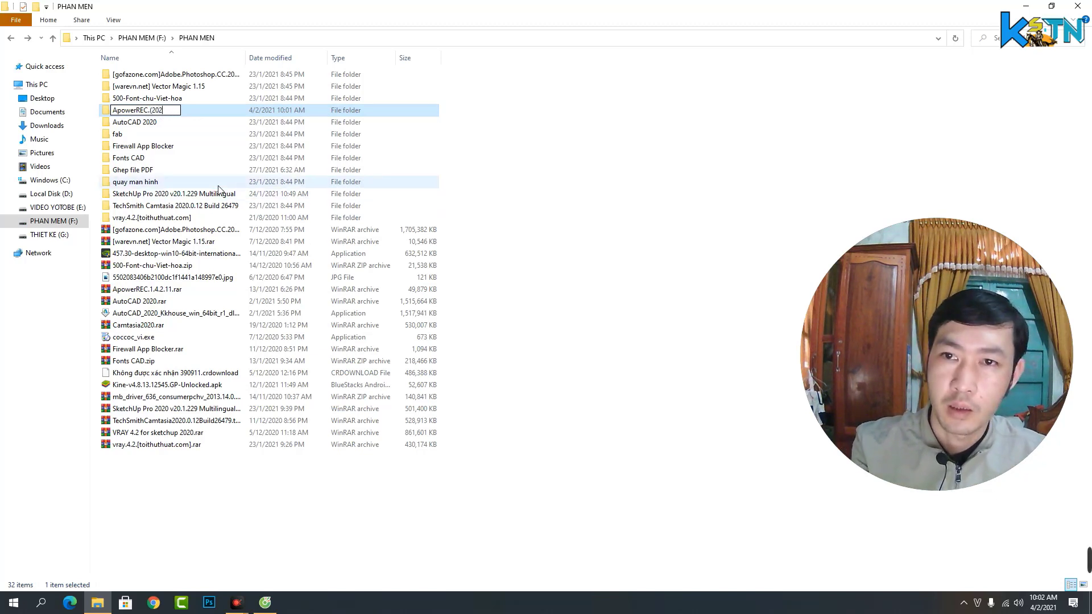
pyautogui.write('0)')
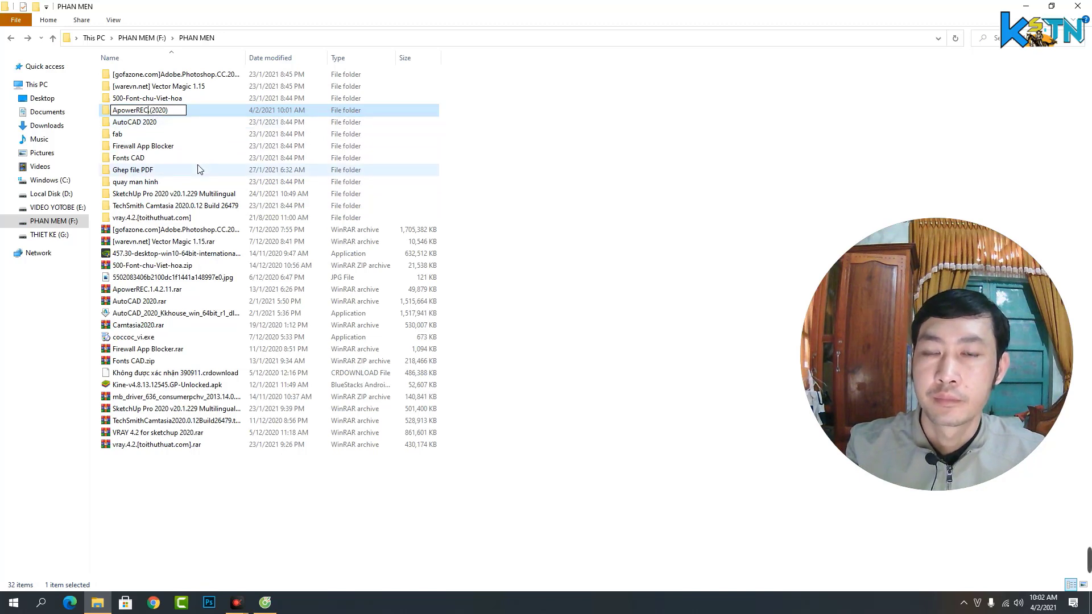
pyautogui.press('BackSpace')
pyautogui.click(585, 176)
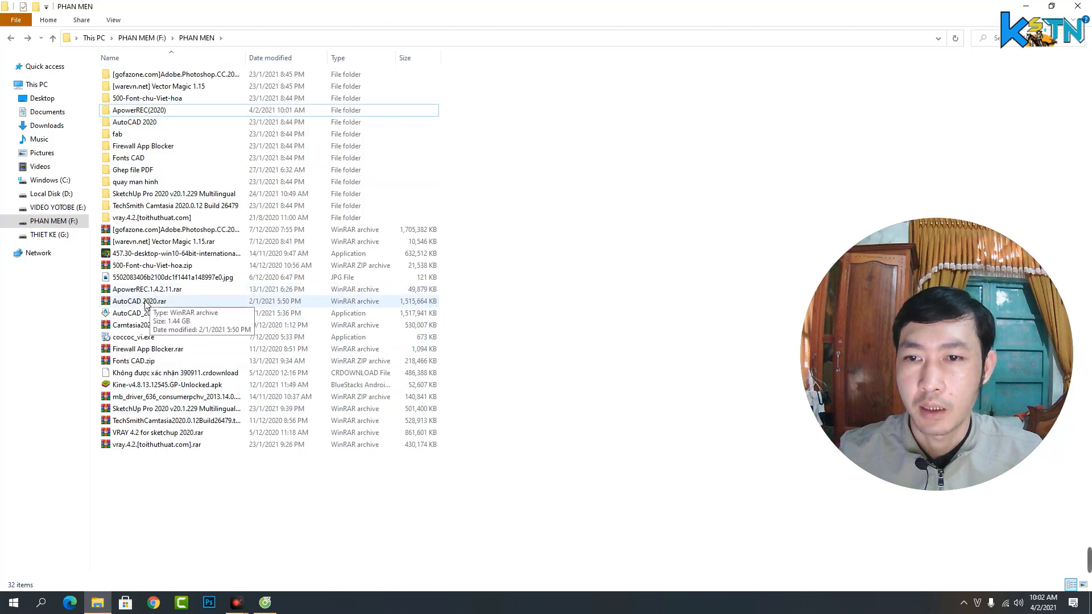
# Extract ApowerREC.1.4.2.11.rar into the current folder, entering the archive password and making it visible
pyautogui.rightClick(152, 290)
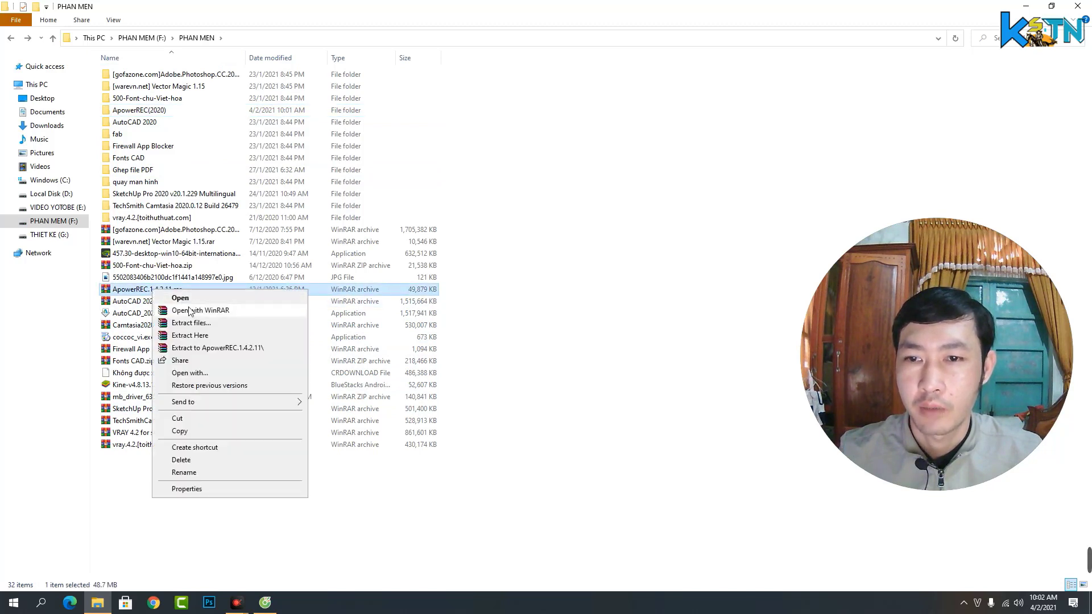
pyautogui.click(202, 337)
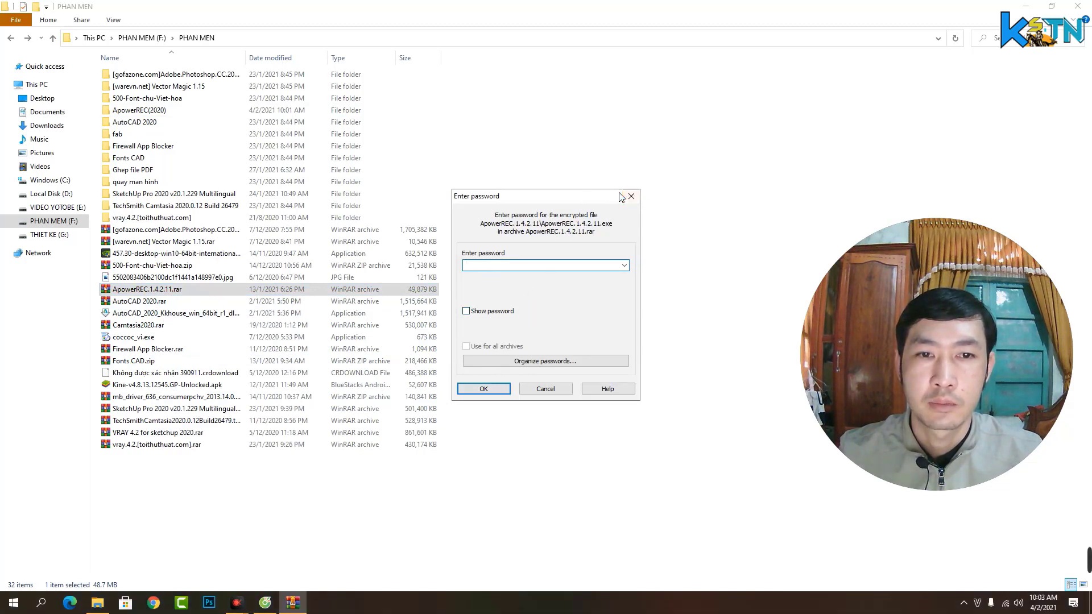
pyautogui.moveTo(525, 201); pyautogui.dragTo(560, 169)
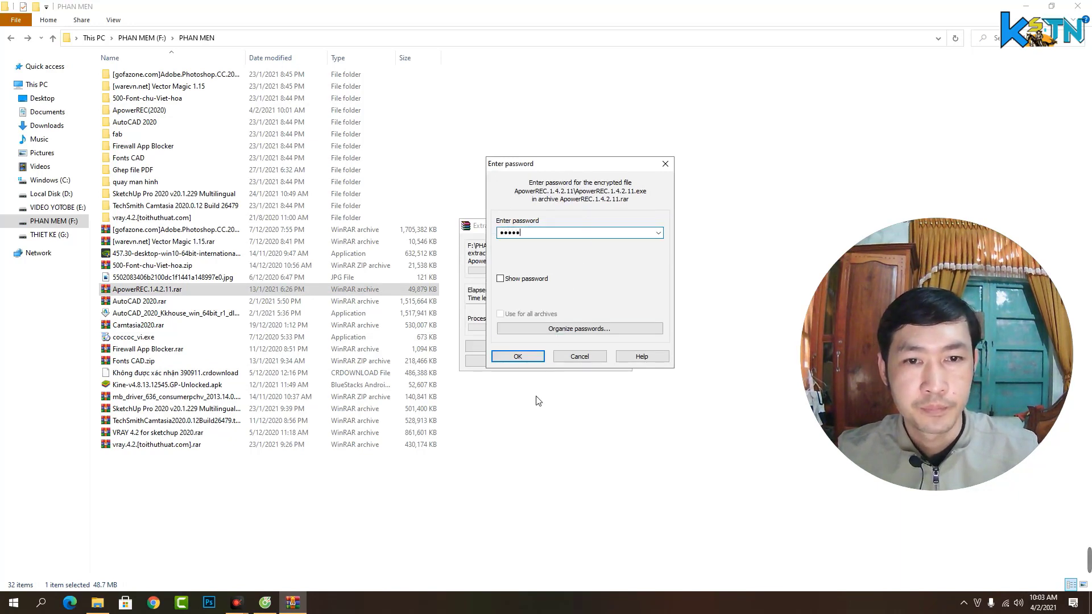
pyautogui.click(501, 279)
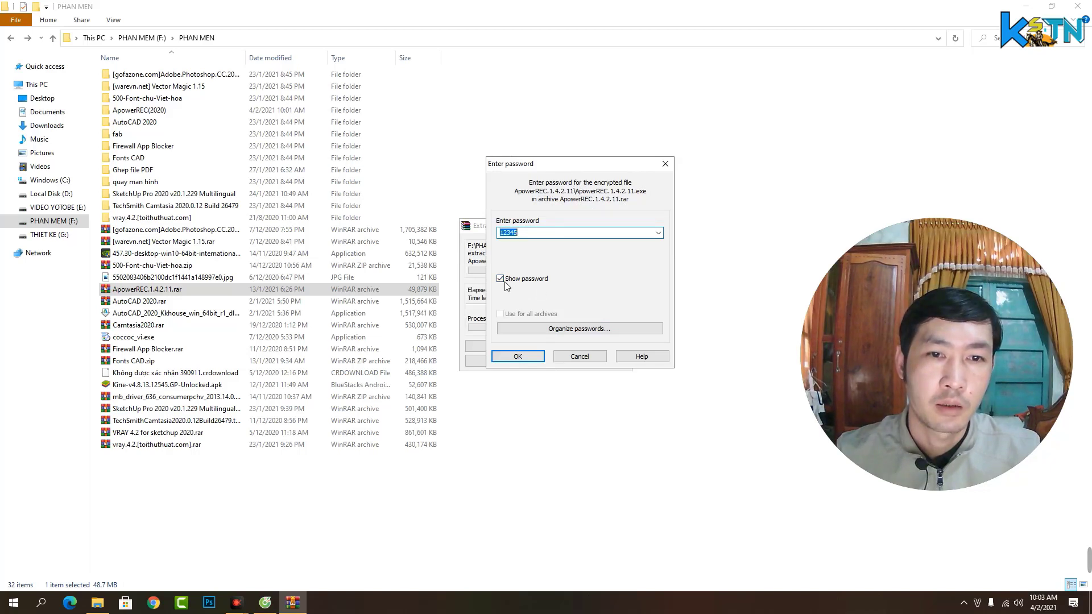
pyautogui.click(535, 241)
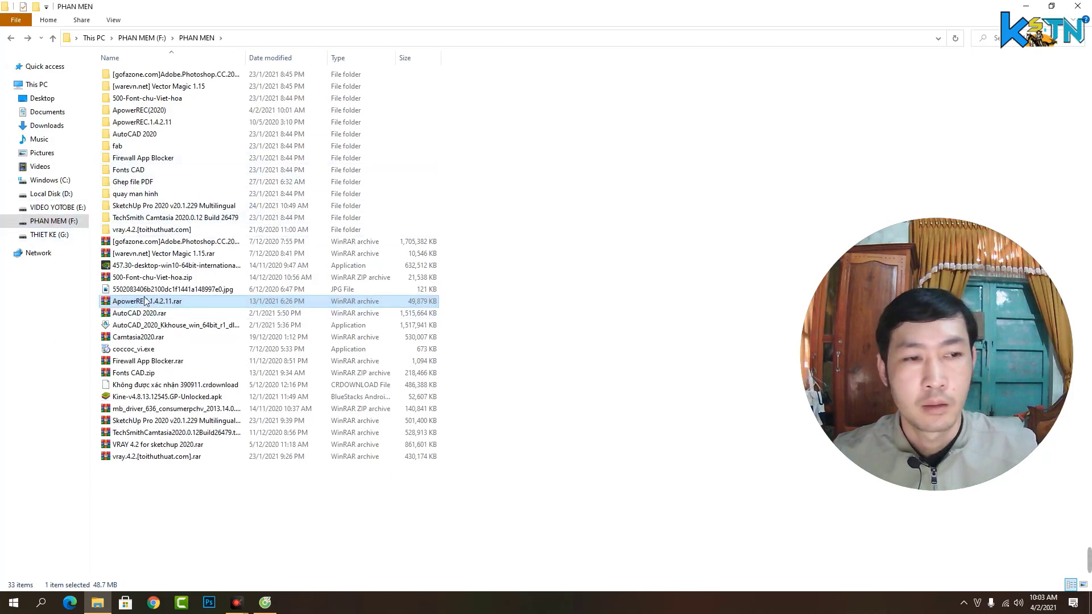
pyautogui.moveTo(870, 308)
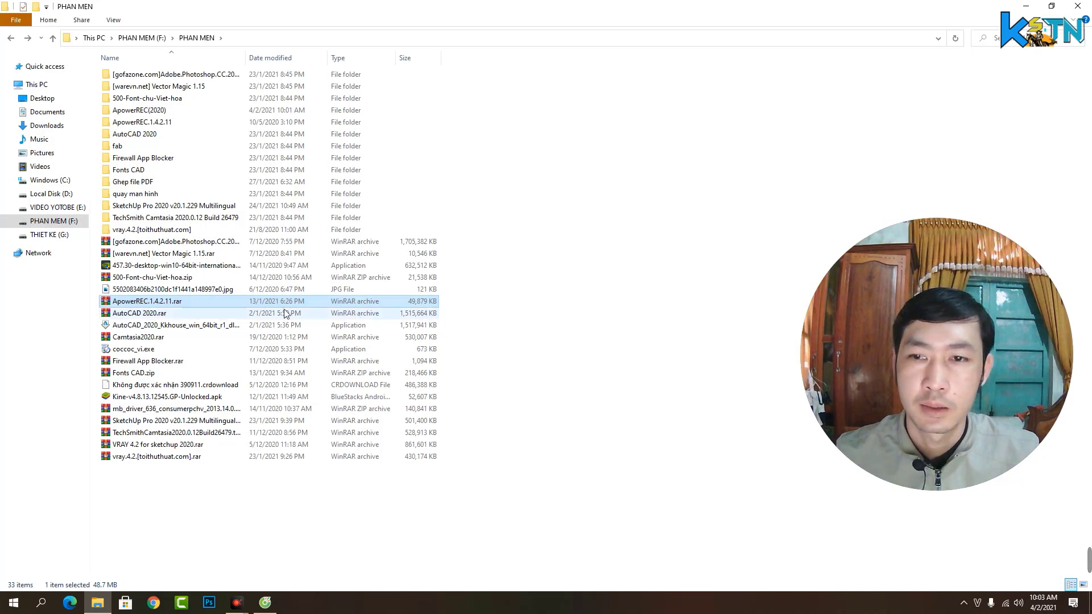
pyautogui.moveTo(903, 332)
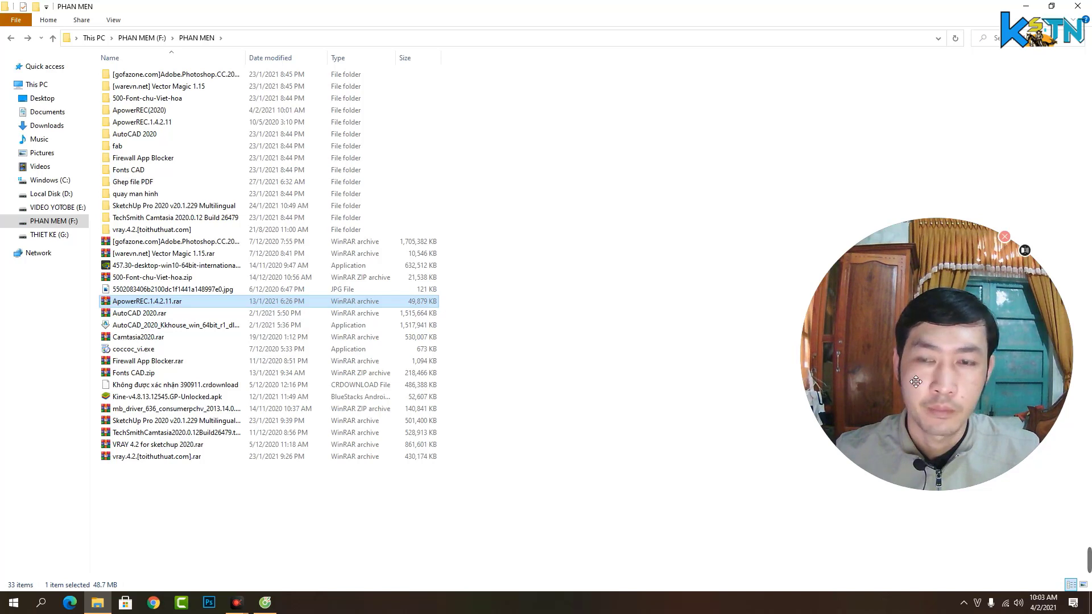
pyautogui.moveTo(916, 381)
pyautogui.mouseDown()
pyautogui.moveTo(927, 372)
pyautogui.moveTo(924, 391)
pyautogui.mouseUp()
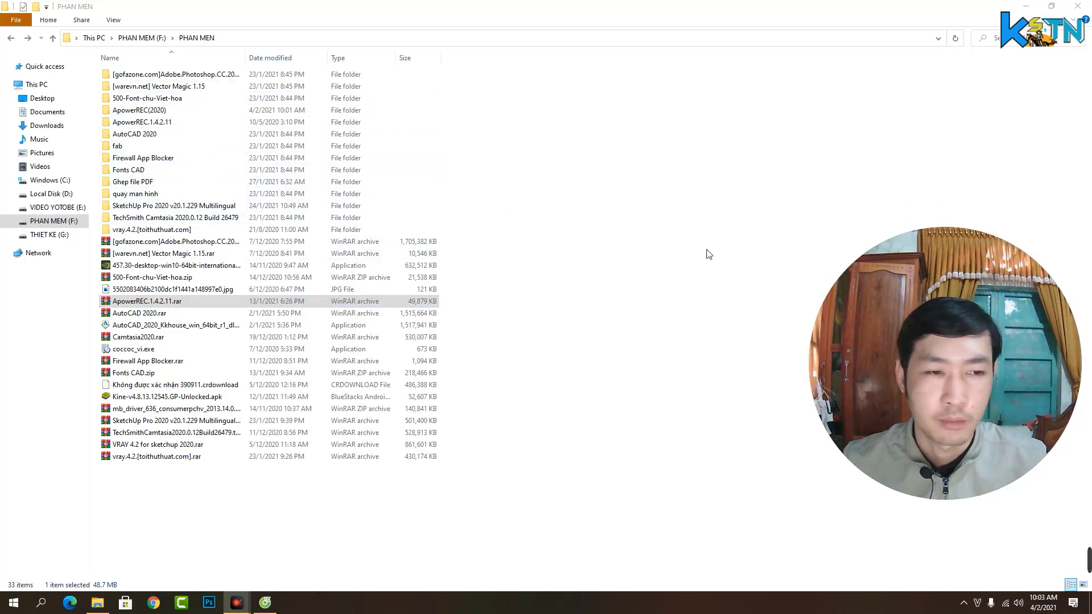
# Open the newly extracted ApowerREC.1.4.2.11 folder and launch the ApowerREC.1.4.2.11.exe installer
pyautogui.click(146, 124)
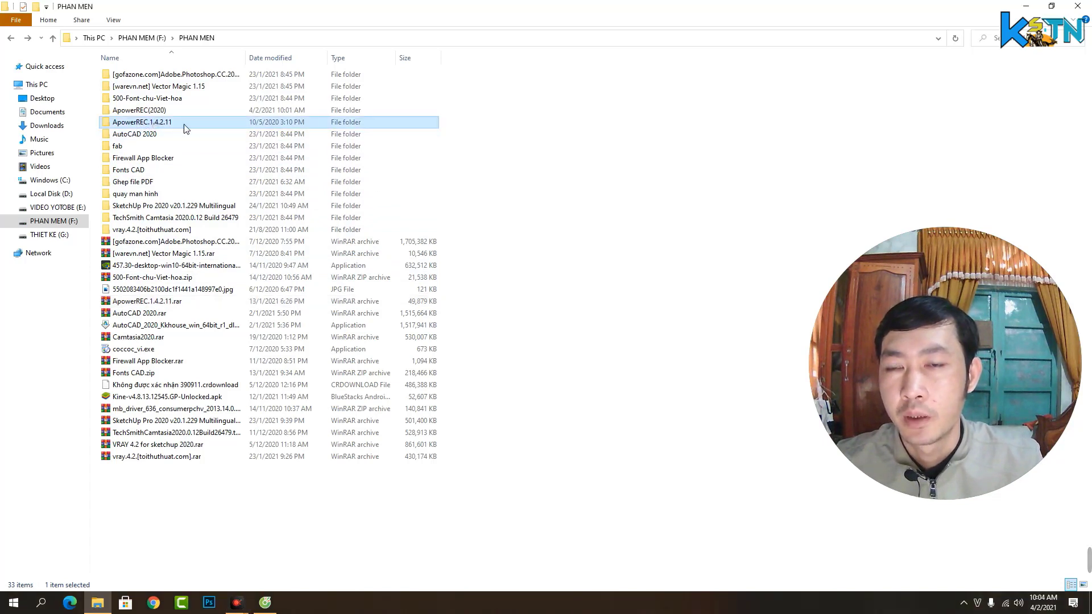
pyautogui.doubleClick(182, 123)
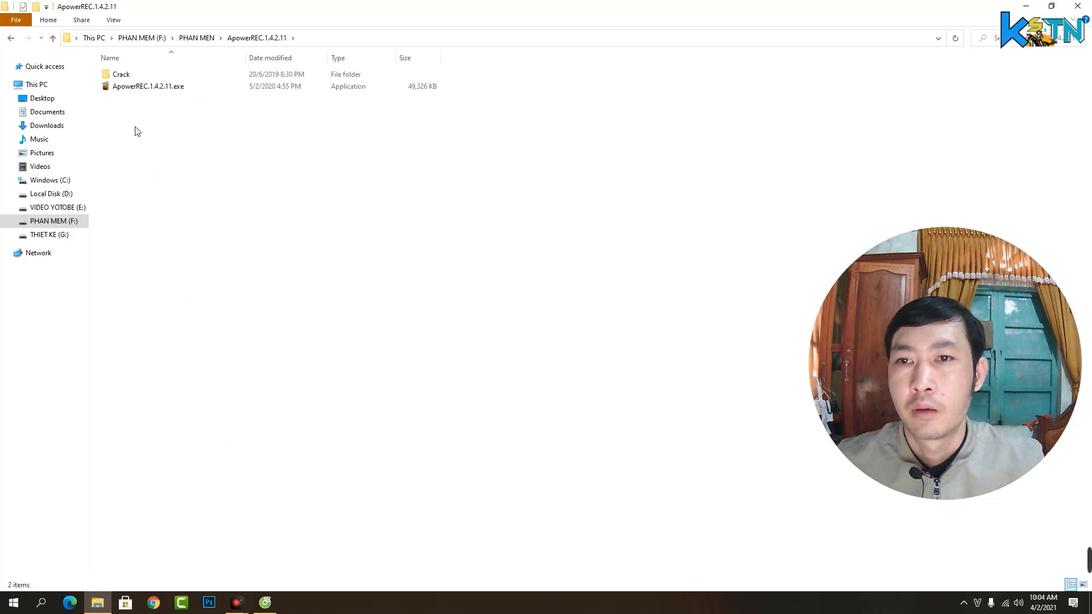
pyautogui.doubleClick(151, 86)
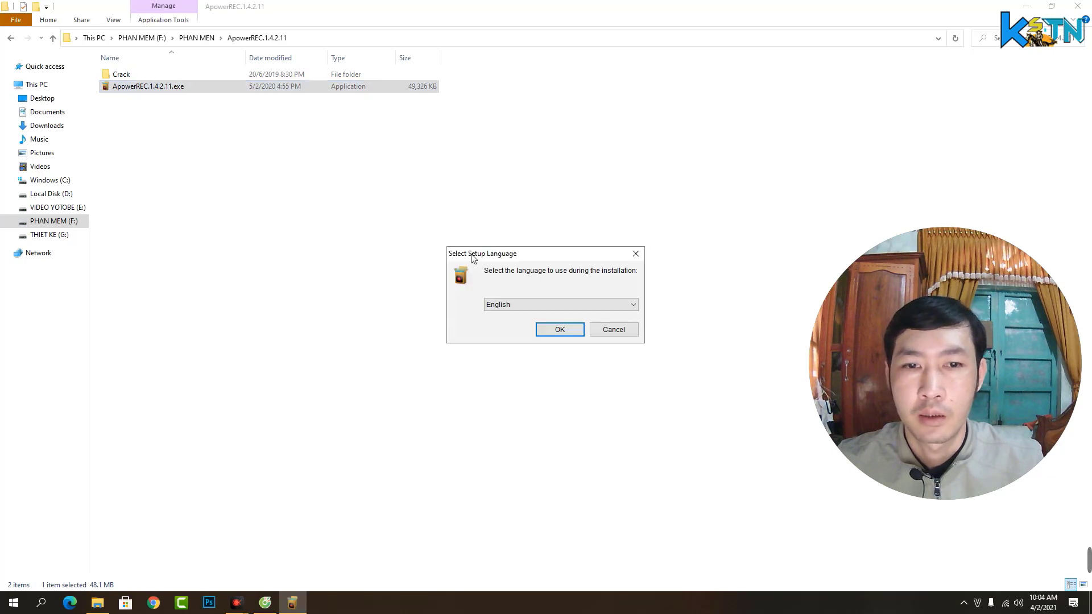
# Move the setup language dialog higher and look through the available languages, keeping English selected
pyautogui.moveTo(583, 259); pyautogui.dragTo(548, 182)
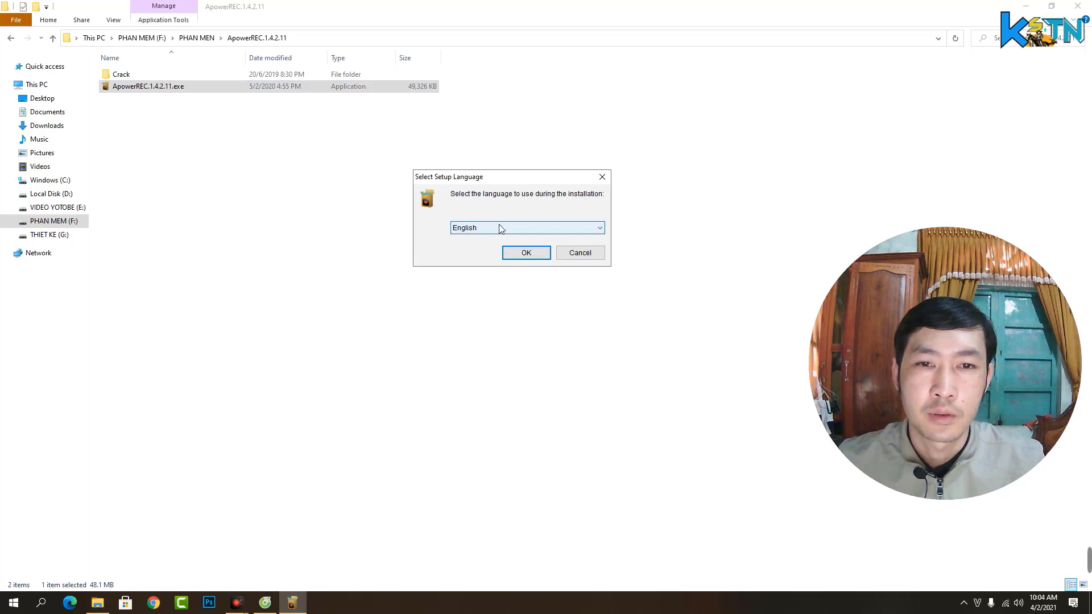
pyautogui.click(573, 227)
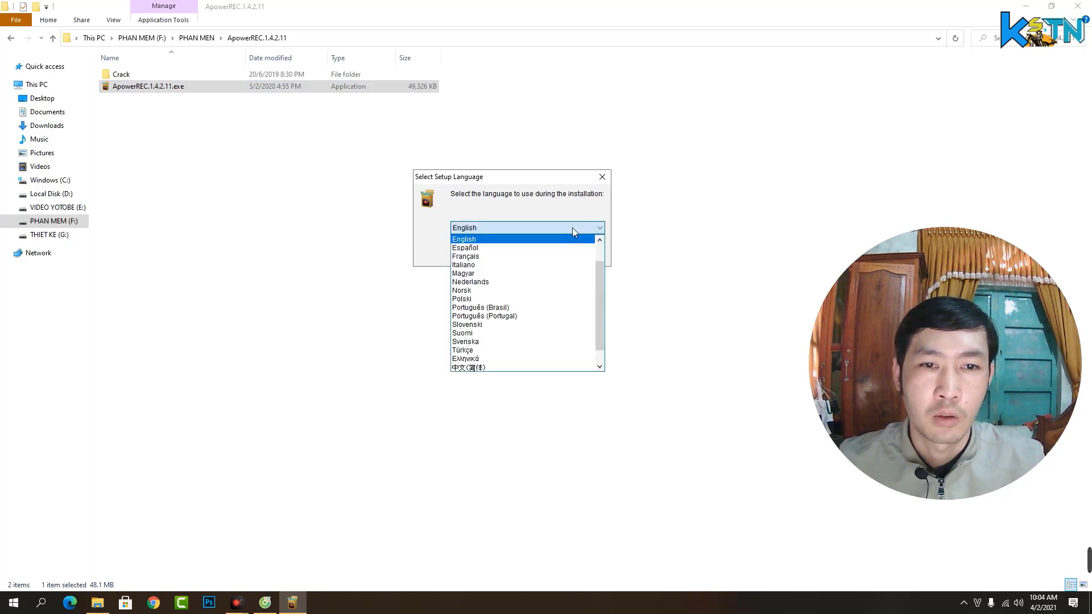
pyautogui.moveTo(597, 309); pyautogui.dragTo(594, 336)
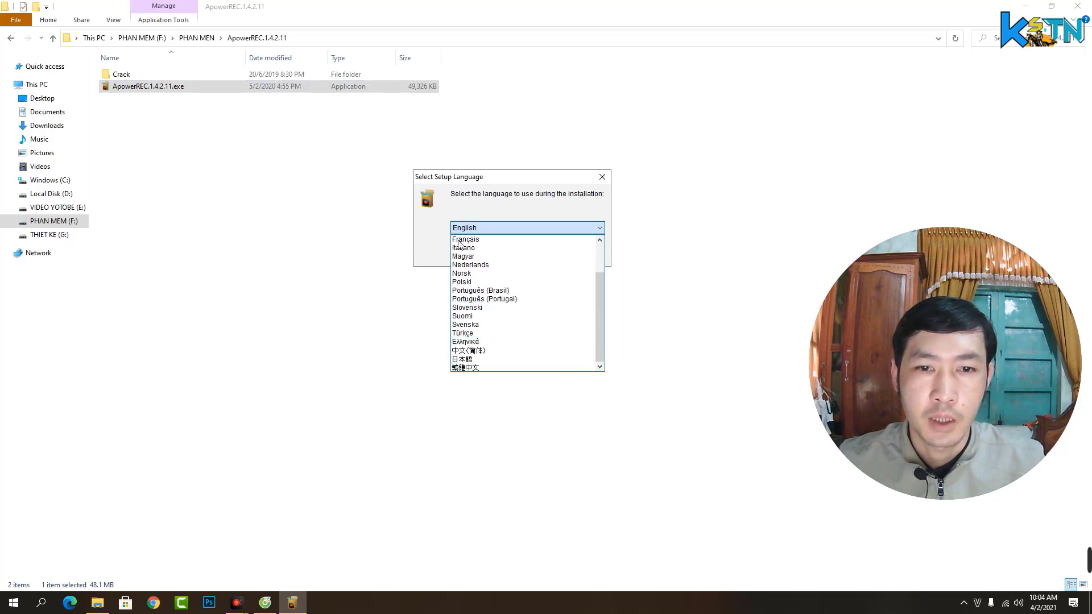
pyautogui.click(496, 203)
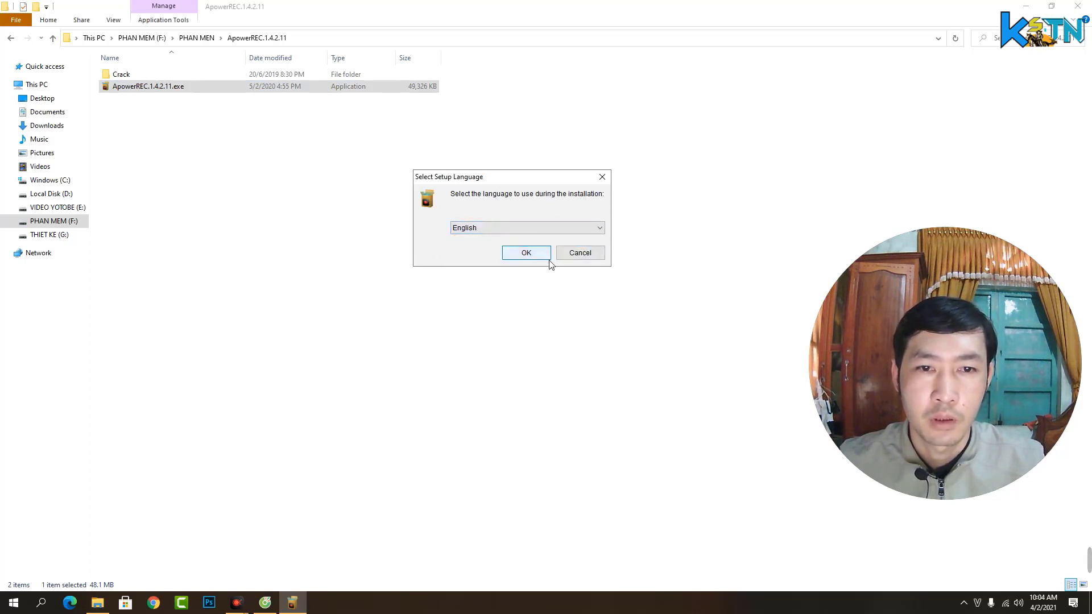
# Run the ApowerREC setup wizard in English and continue past its welcome page to the license agreement
pyautogui.click(519, 253)
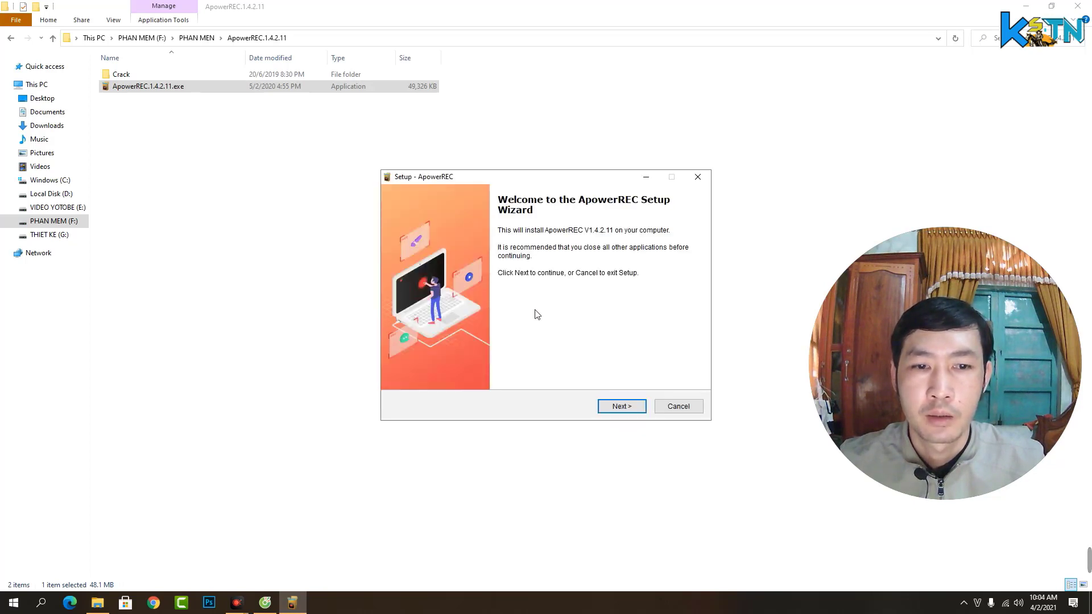
pyautogui.moveTo(591, 184); pyautogui.dragTo(521, 137)
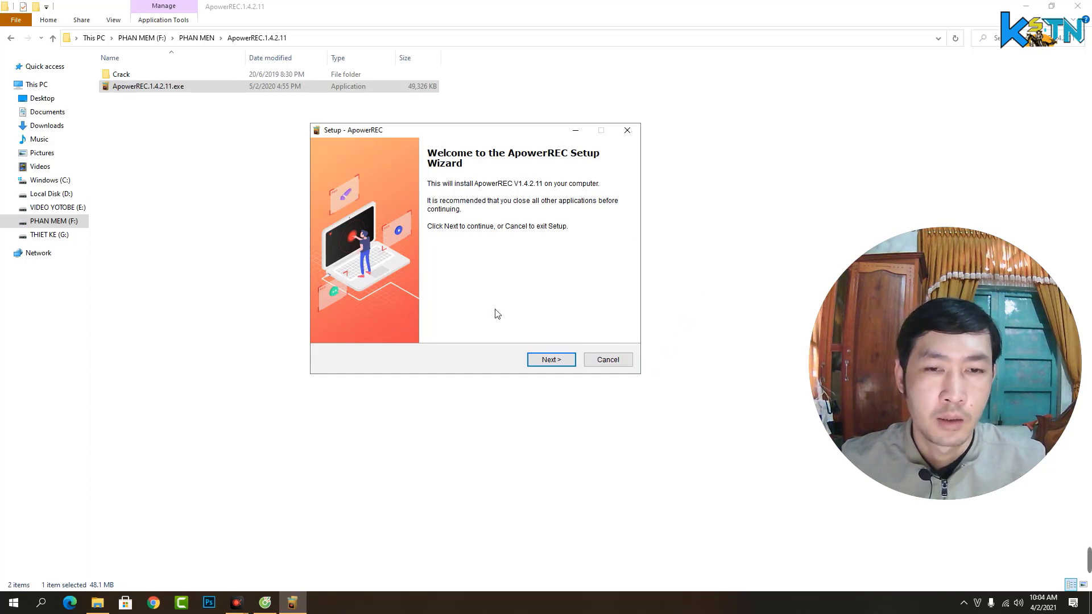
pyautogui.click(559, 364)
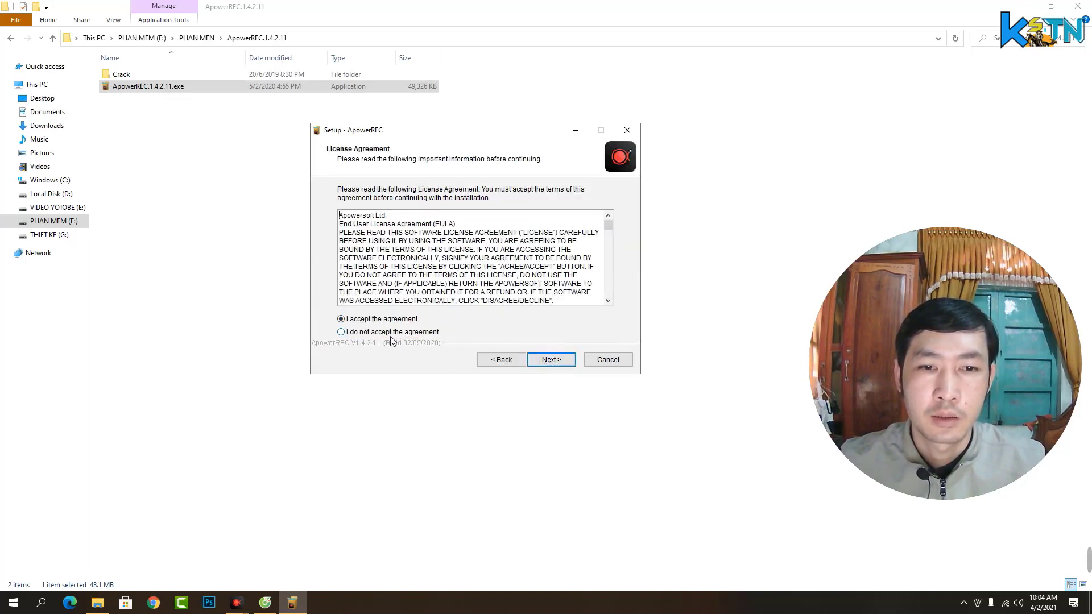
# Read through the license agreement to its end, accept it and continue to the additional tasks
pyautogui.click(363, 334)
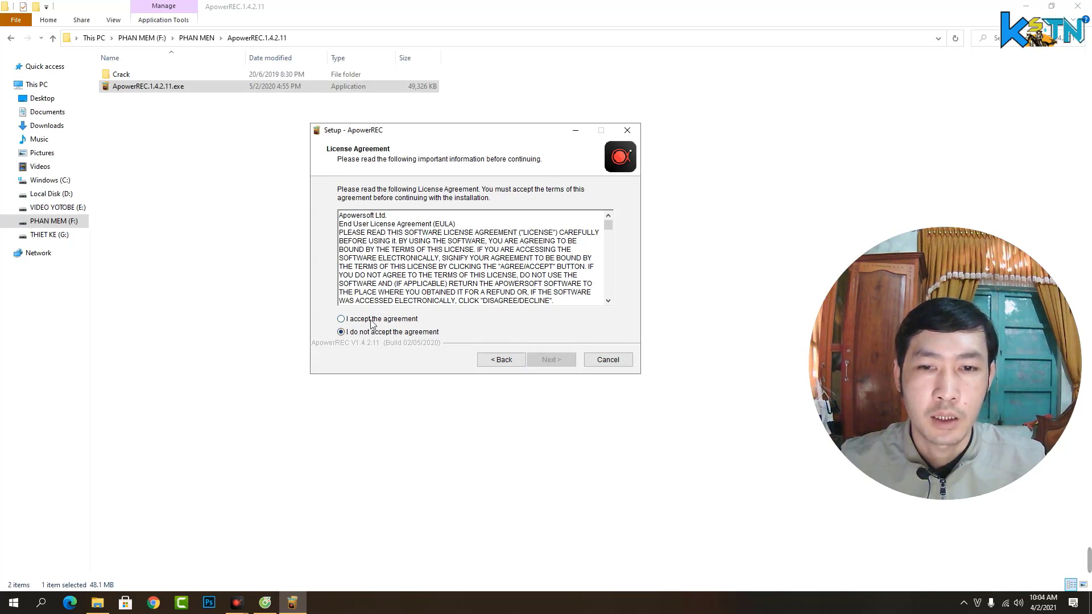
pyautogui.click(353, 321)
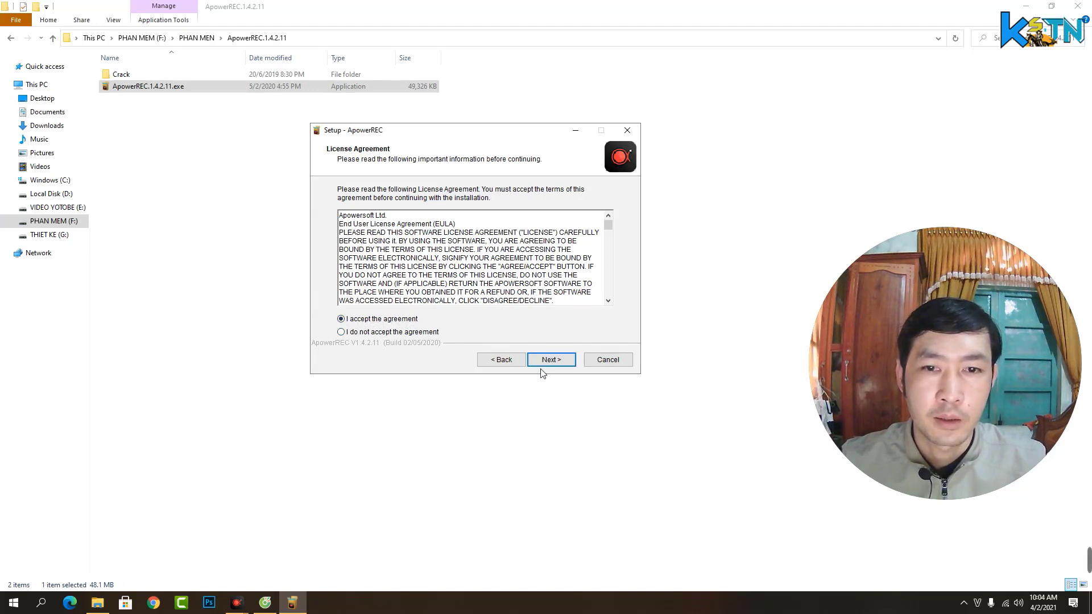
pyautogui.moveTo(609, 230); pyautogui.dragTo(609, 296)
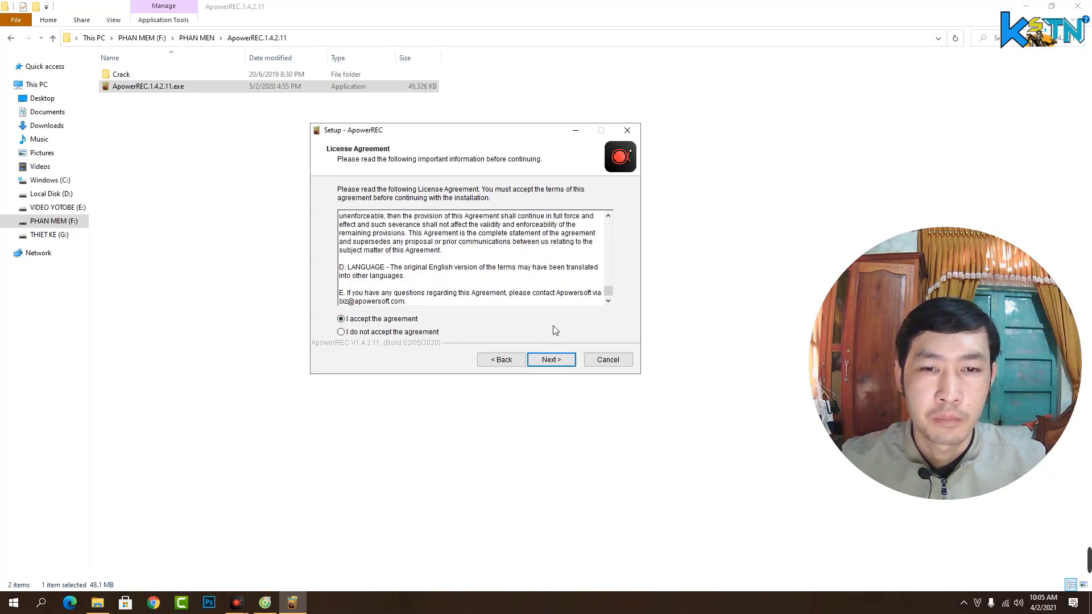
pyautogui.click(556, 364)
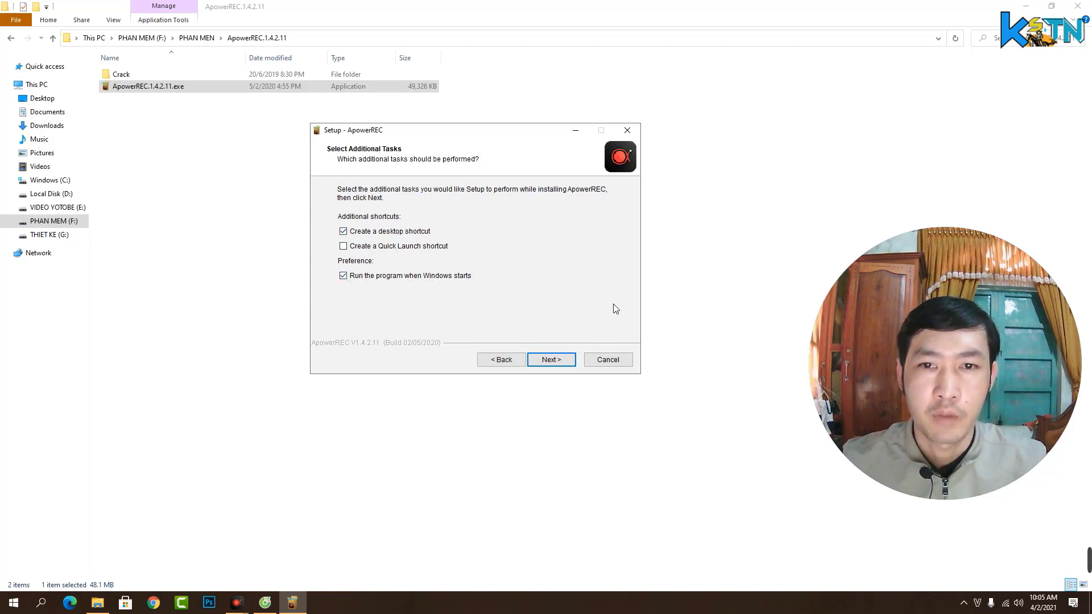
# Keep the desktop shortcut and Windows startup options and try to start the ApowerREC installation
pyautogui.click(559, 366)
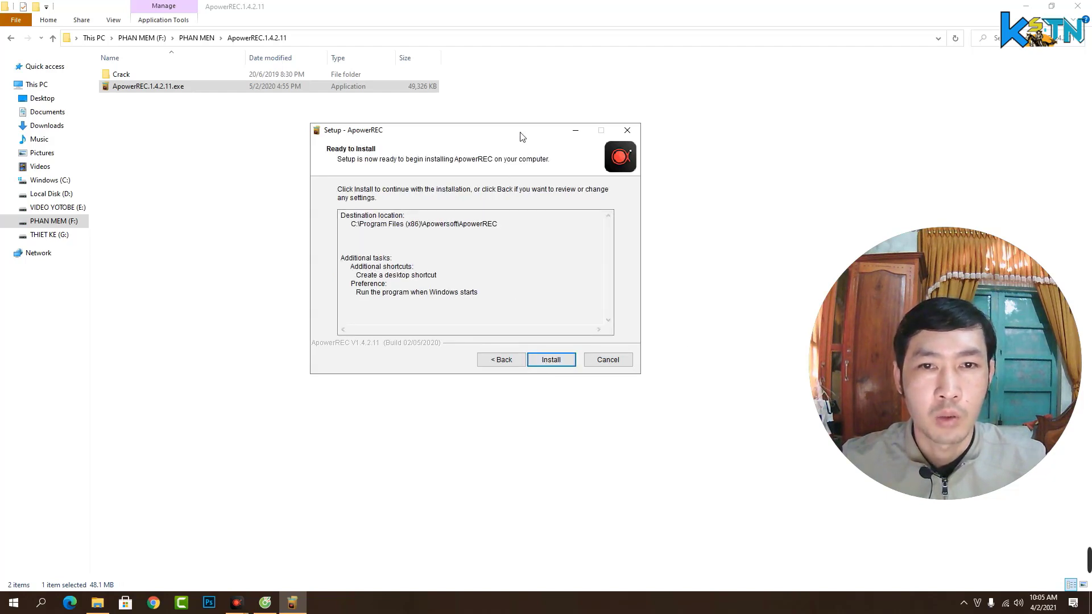
pyautogui.moveTo(522, 137); pyautogui.dragTo(557, 119)
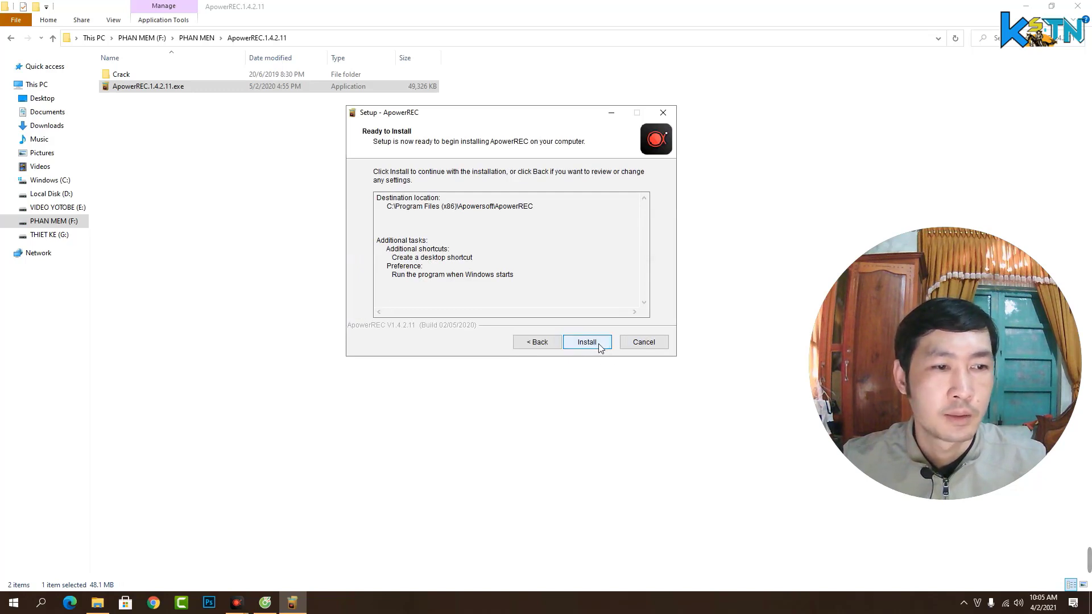
pyautogui.moveTo(948, 347)
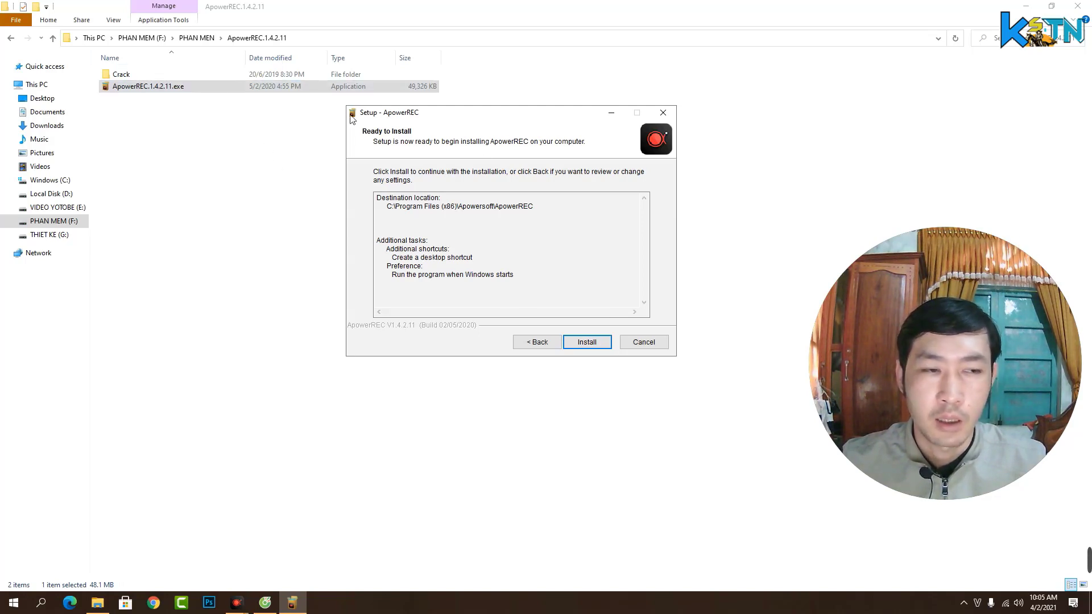
pyautogui.moveTo(472, 117); pyautogui.dragTo(231, 61)
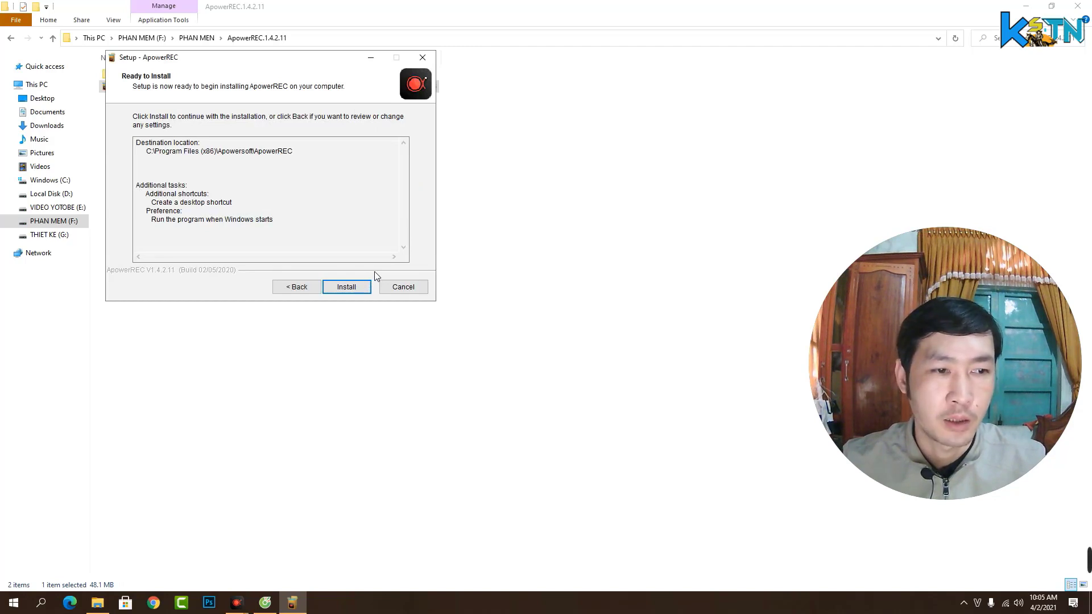
pyautogui.click(347, 287)
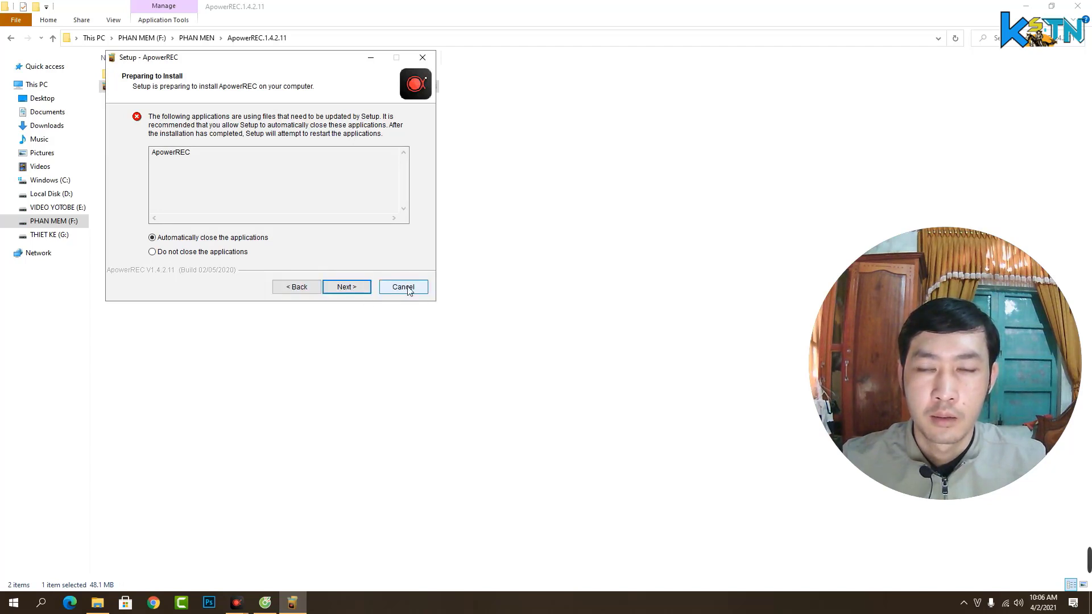
# Go back to the Ready to Install page and exit the setup without installing
pyautogui.click(336, 289)
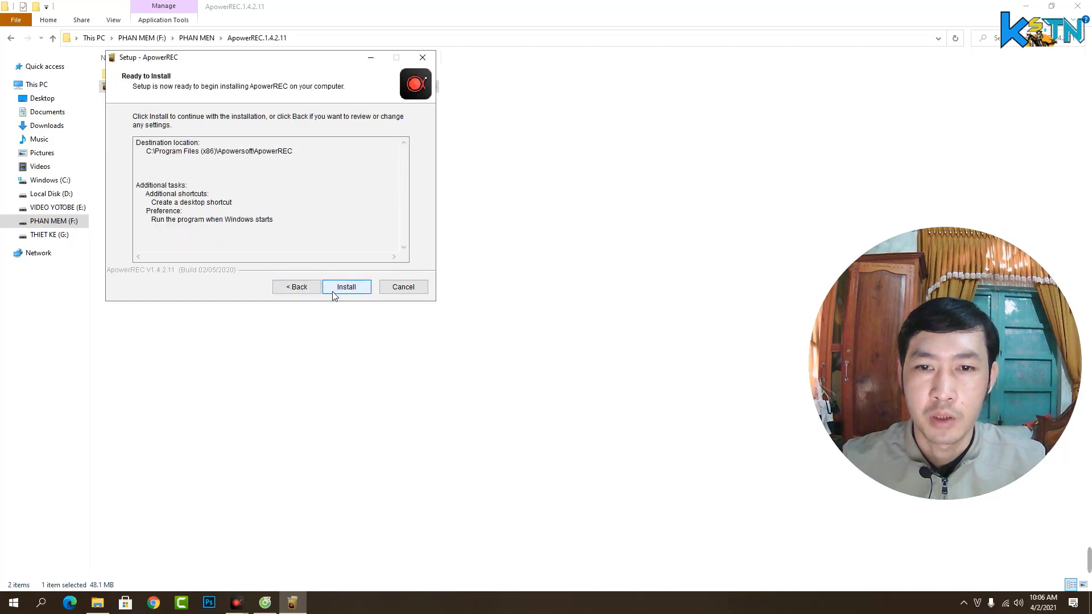
pyautogui.click(405, 289)
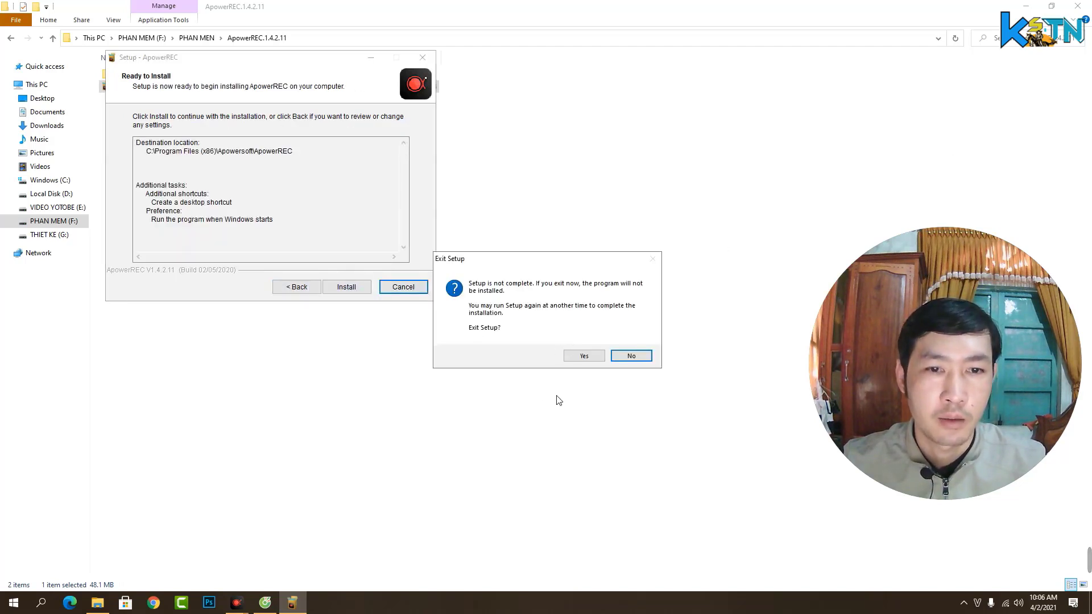
pyautogui.click(584, 358)
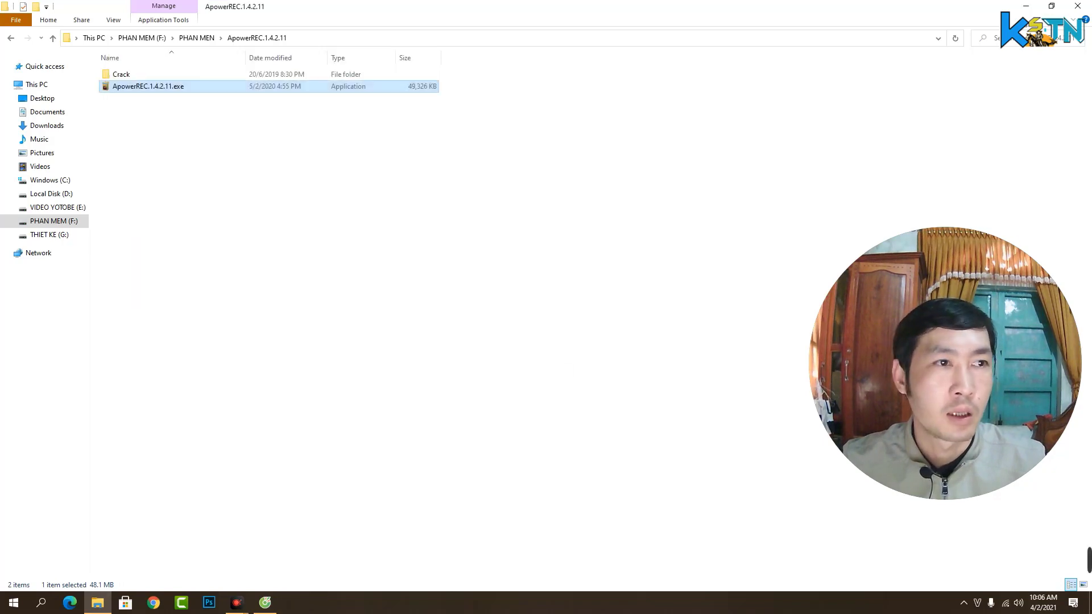
# Return to the desktop, open ApowerREC from its shortcut and move the recorder window higher
pyautogui.click(1025, 7)
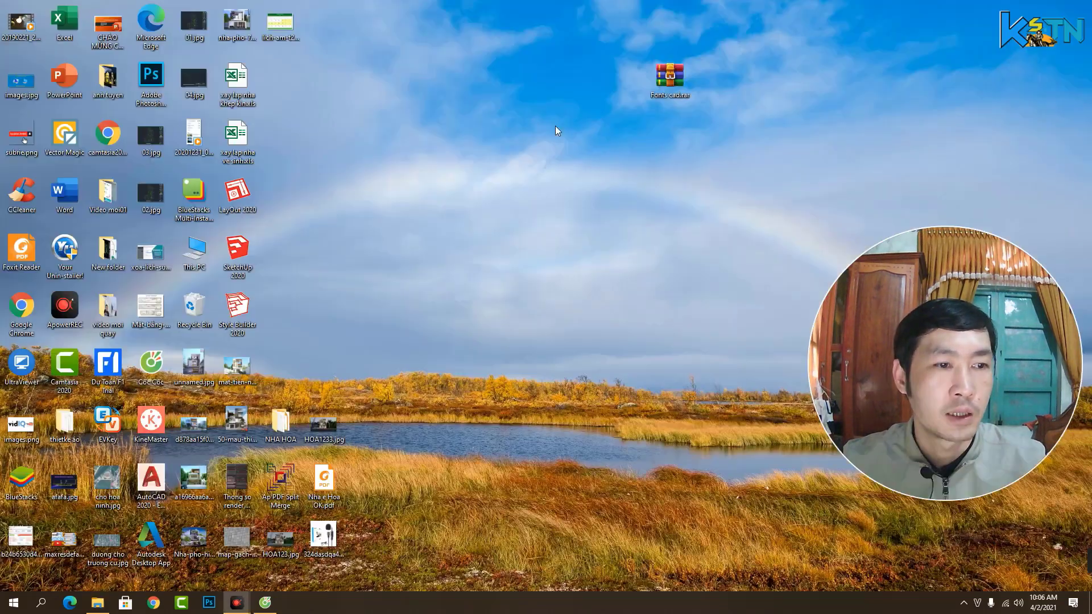
pyautogui.rightClick(473, 265)
pyautogui.click(609, 306)
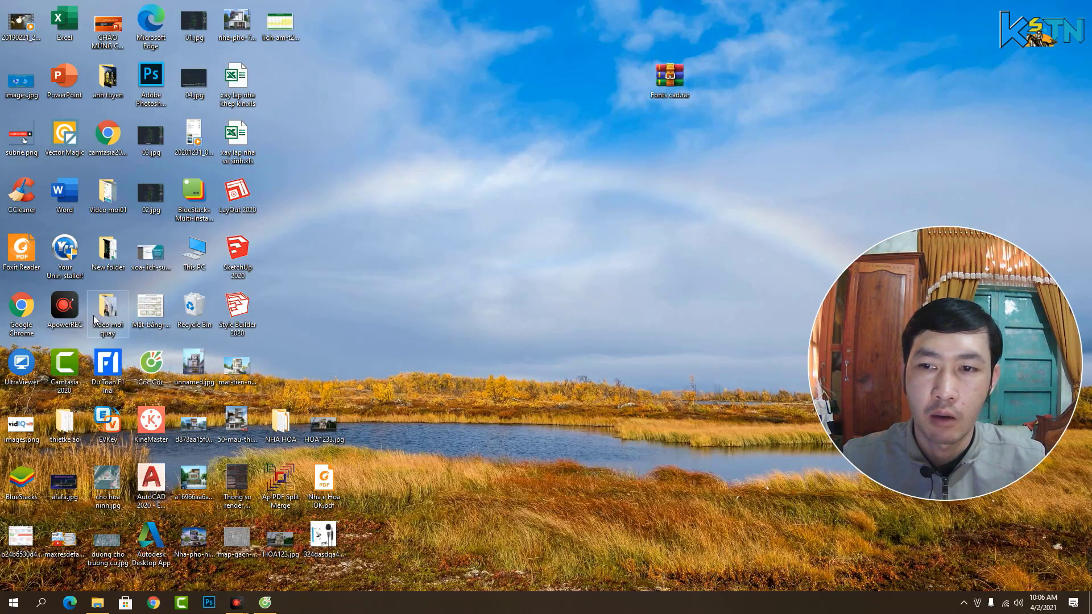
pyautogui.doubleClick(58, 316)
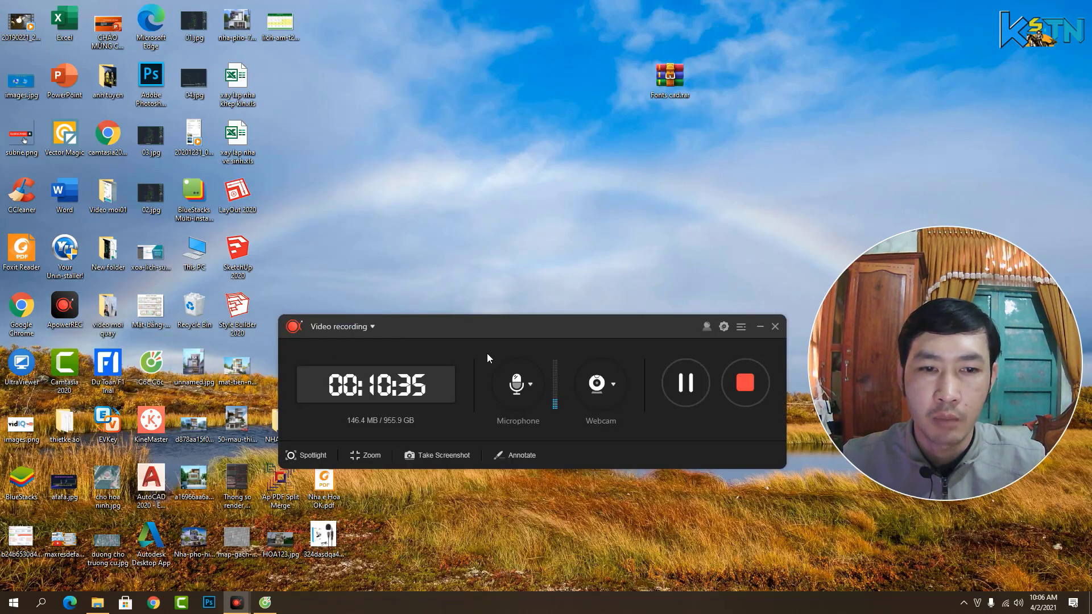
pyautogui.moveTo(493, 332); pyautogui.dragTo(488, 268)
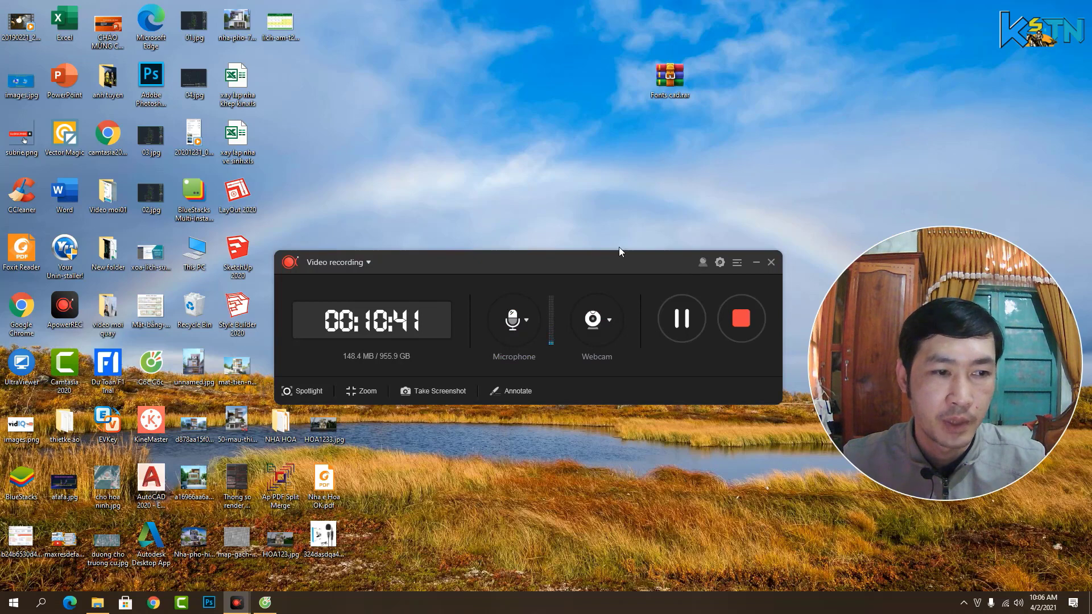
# Switch to the Cốc Cốc browser and read the gofazone.com ApowerREC guide from additional tasks to the pre-activation instructions
pyautogui.moveTo(281, 602)
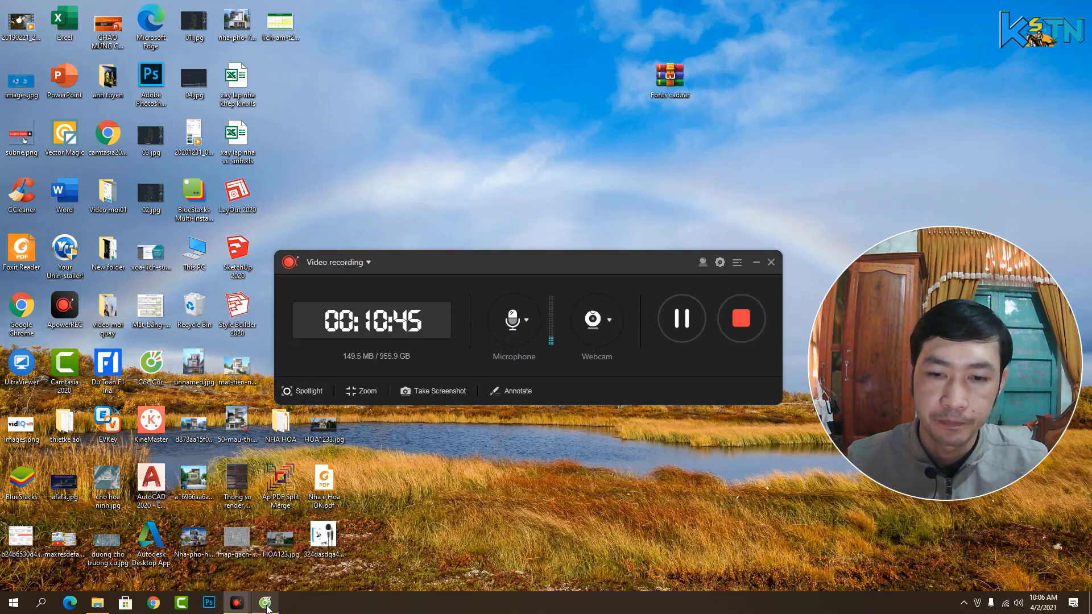
pyautogui.click(266, 606)
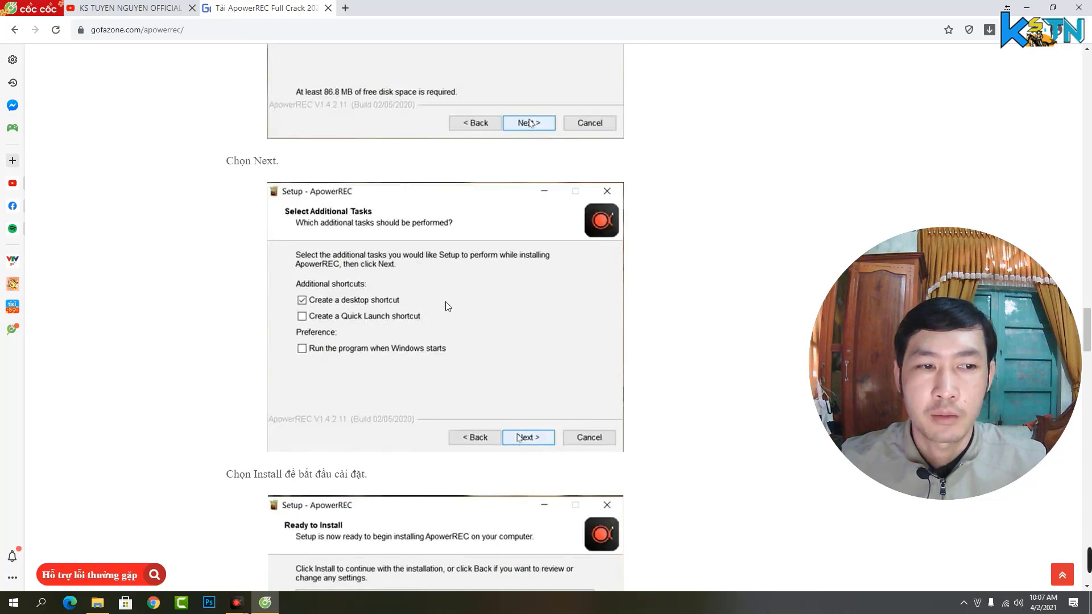
pyautogui.scroll(-5, 446, 304)
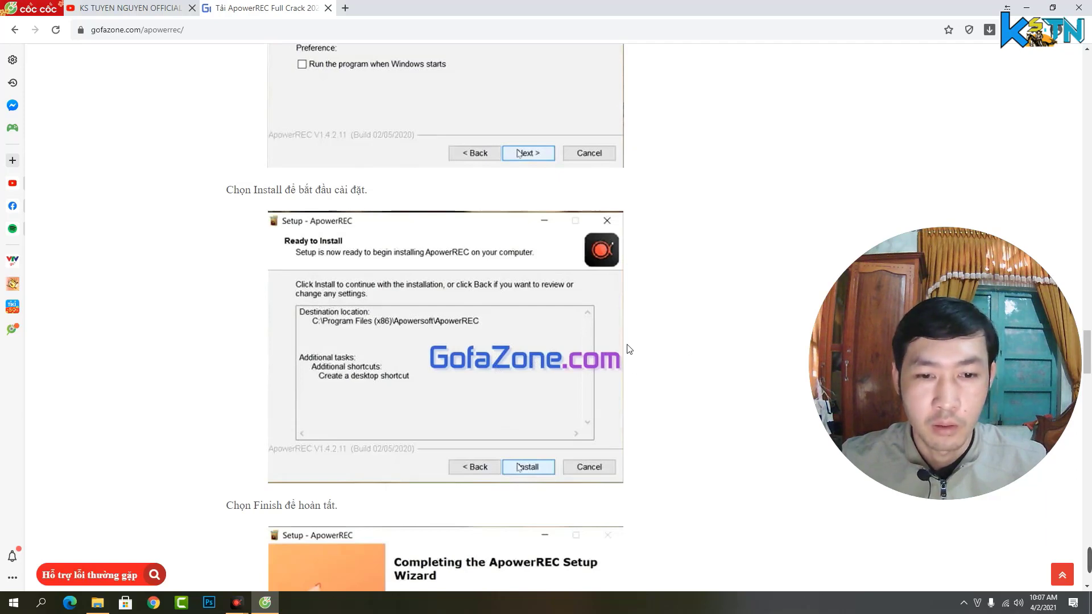
pyautogui.scroll(-6, 443, 367)
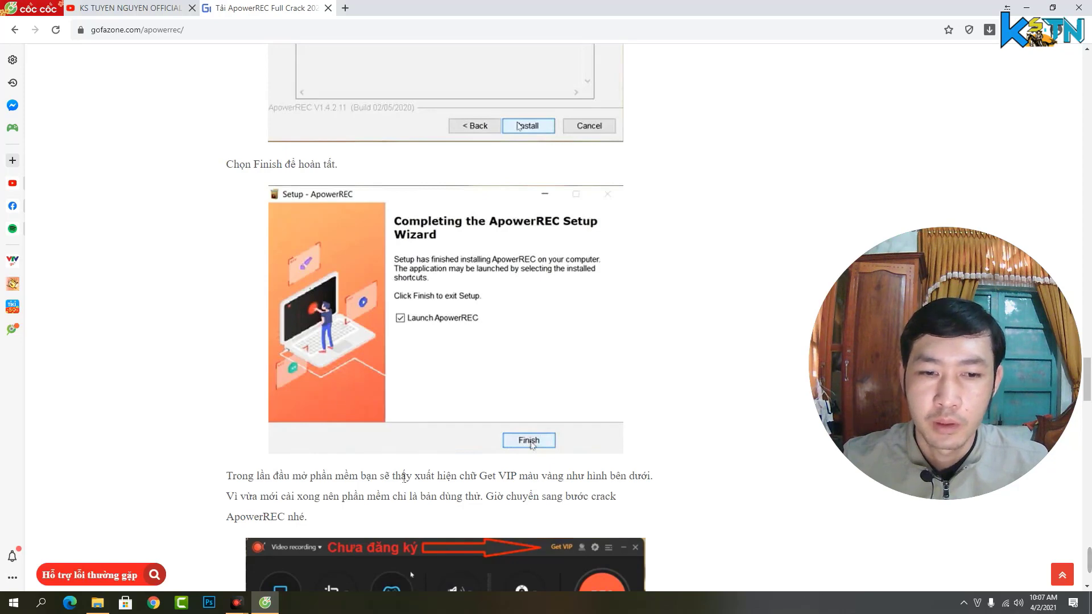
pyautogui.scroll(-4, 384, 442)
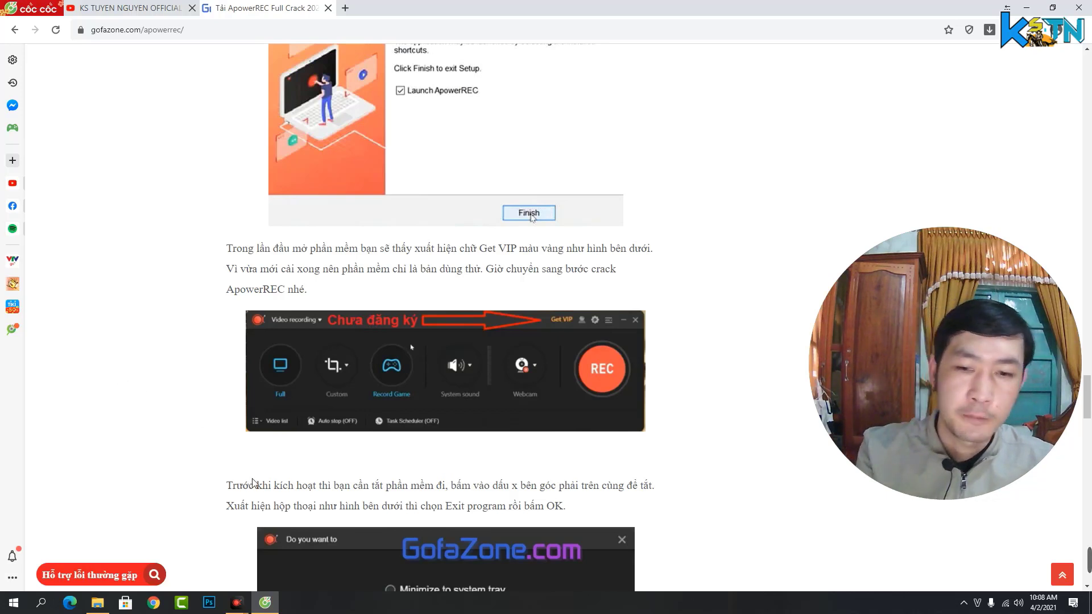
# Minimise the guide's browser window and switch to Photoshop
pyautogui.click(201, 608)
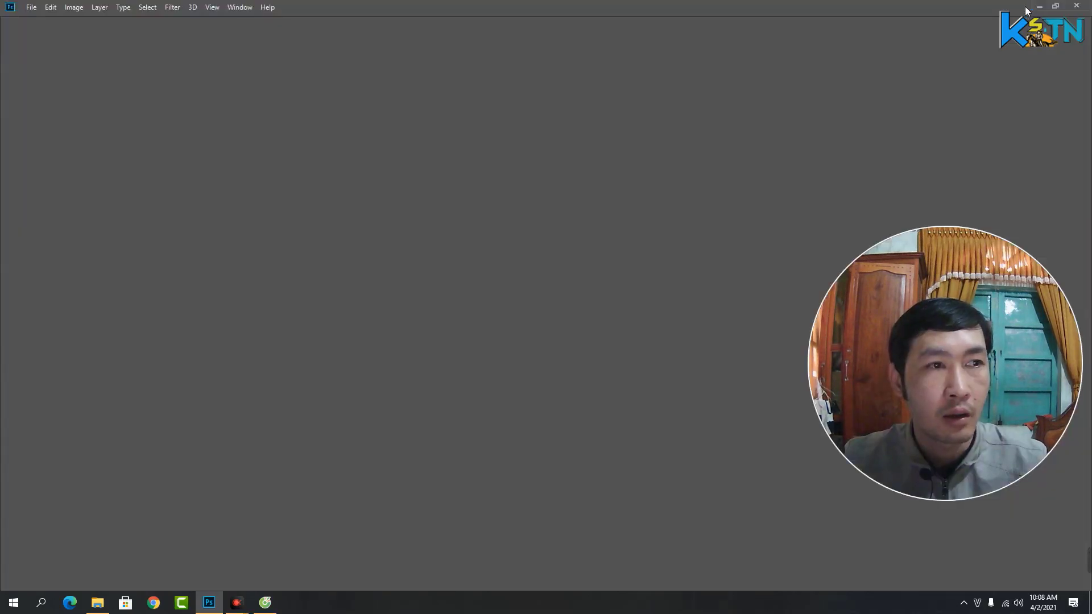
pyautogui.click(1028, 8)
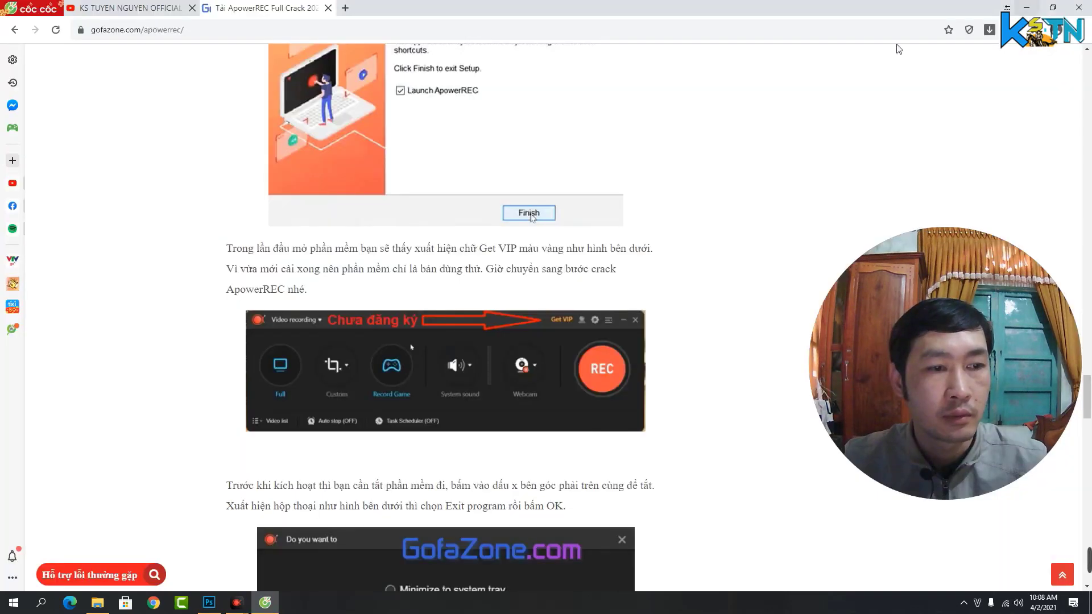
pyautogui.click(1027, 8)
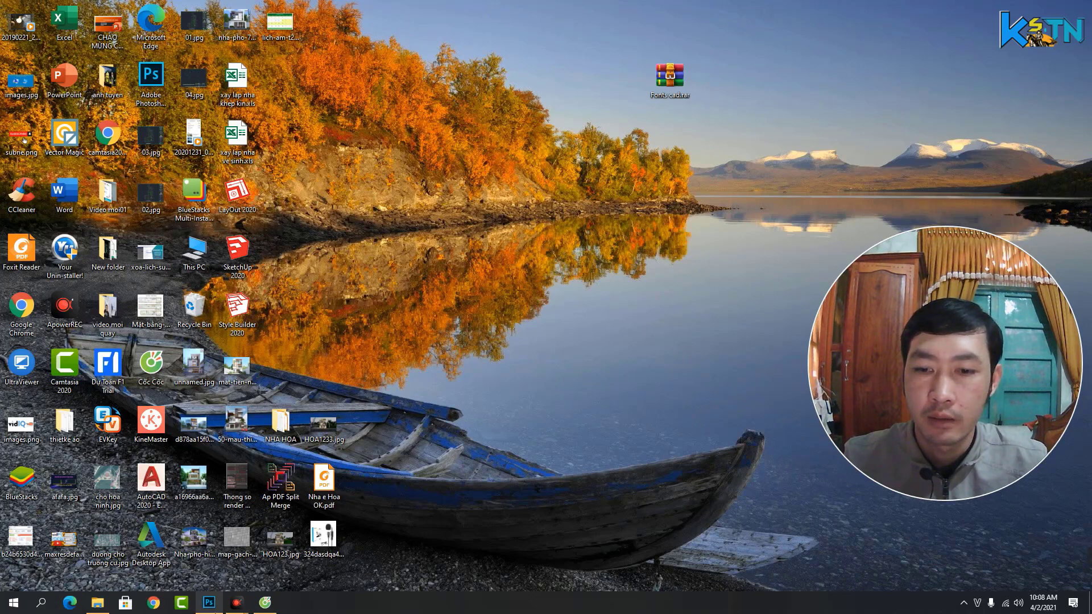
pyautogui.click(210, 604)
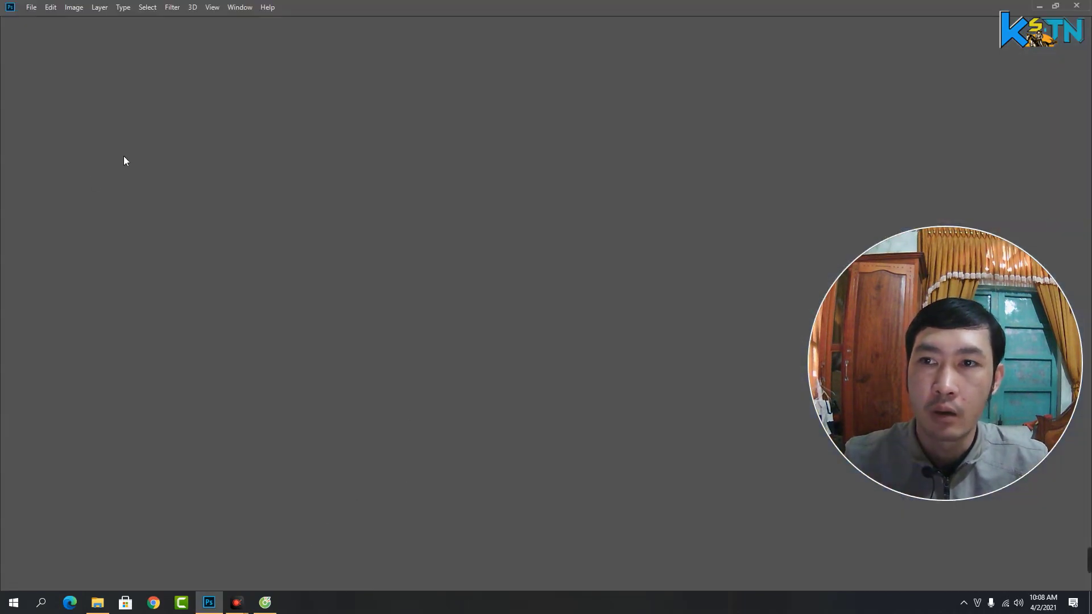
# Create a new document and paste the captured screenshot of the guide page into it
pyautogui.click(36, 13)
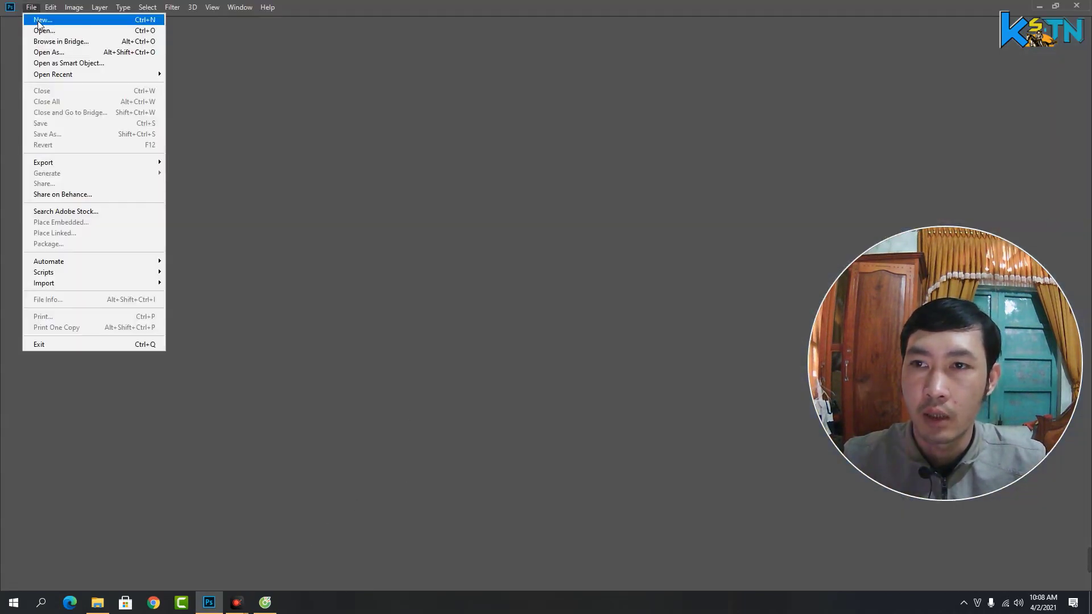
pyautogui.click(40, 18)
pyautogui.click(655, 451)
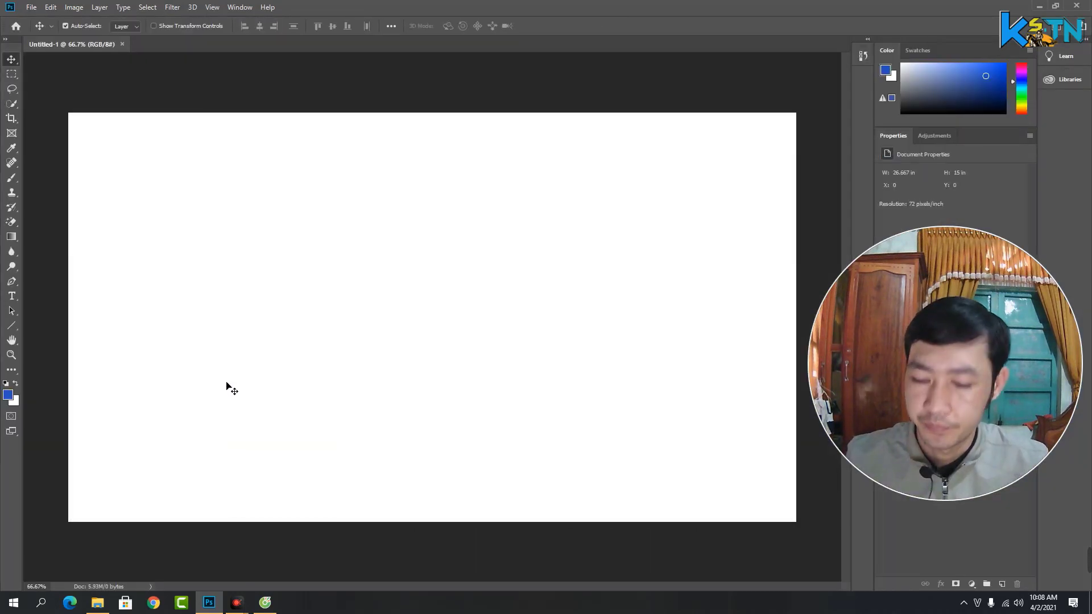
pyautogui.hotkey('ctrl', 'v')
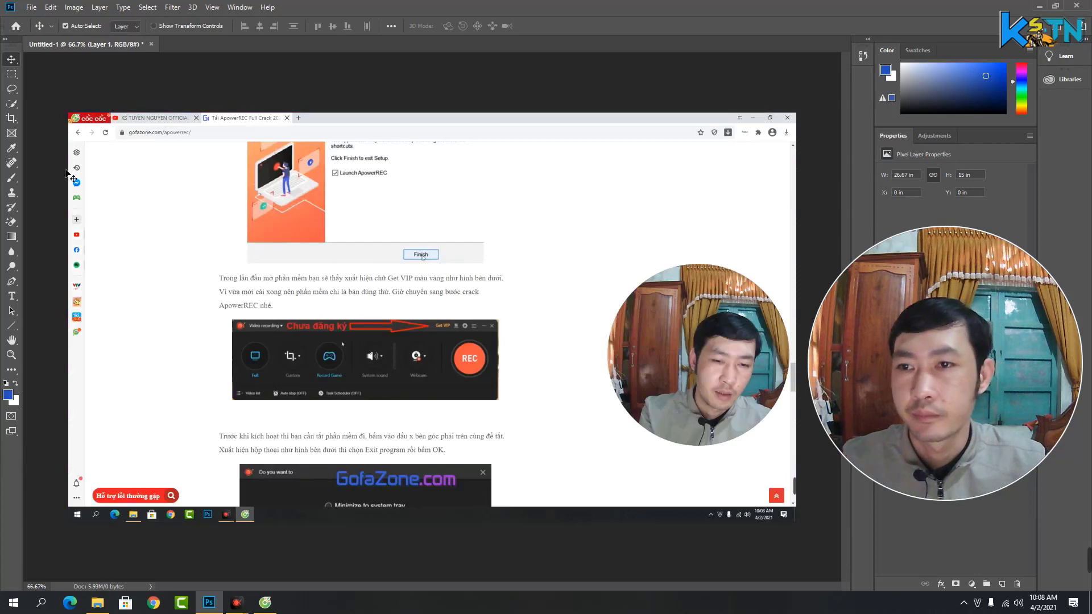
# Crop the pasted guide screenshot down to the unregistered ApowerREC recorder image
pyautogui.click(11, 118)
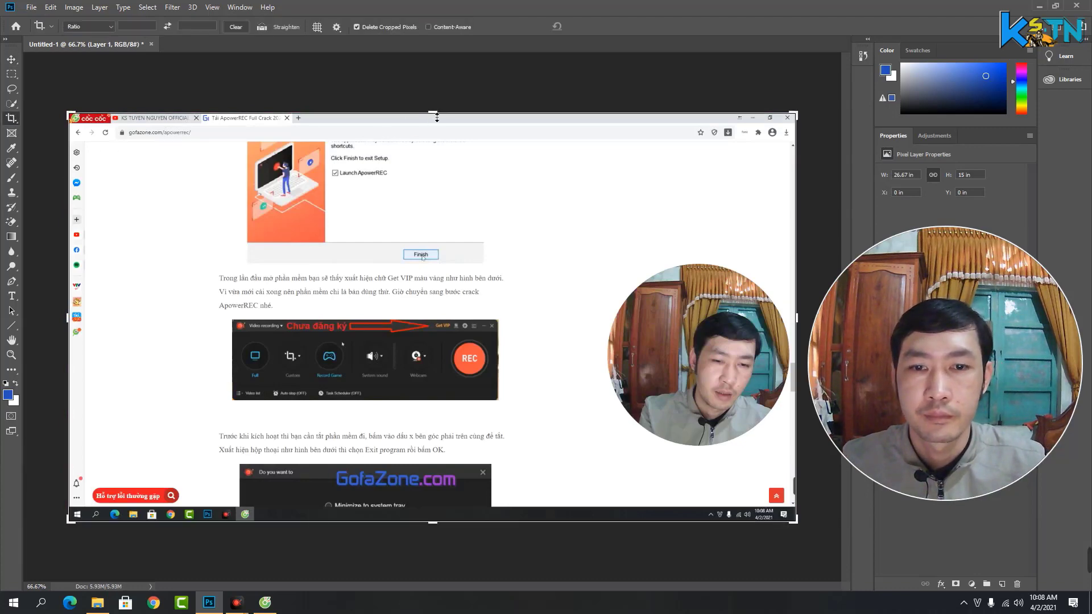
pyautogui.moveTo(437, 117); pyautogui.dragTo(438, 207)
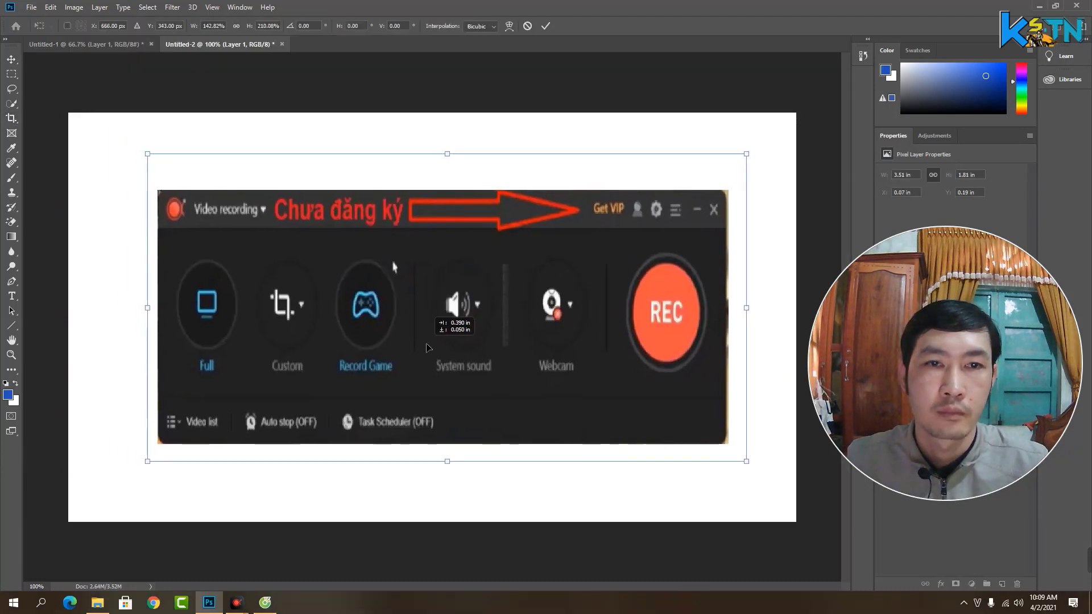
# Widen the recorder image to about 3.77 in and reposition it near the middle of the canvas
pyautogui.moveTo(428, 347); pyautogui.dragTo(434, 347)
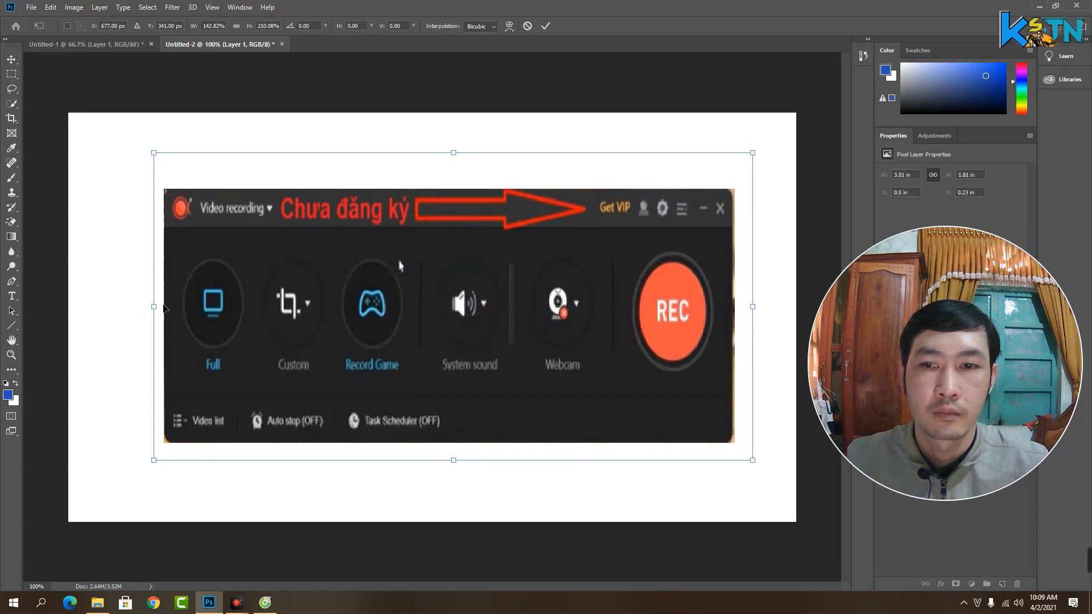
pyautogui.moveTo(160, 312); pyautogui.dragTo(116, 313)
pyautogui.moveTo(464, 312); pyautogui.dragTo(480, 316)
pyautogui.click(545, 26)
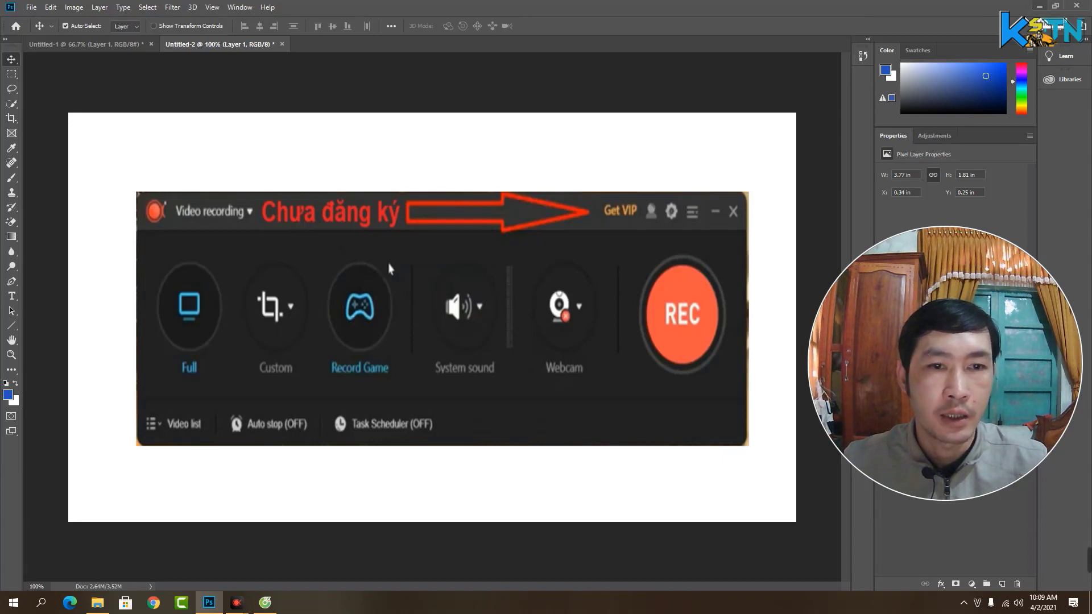
# Switch to File Explorer and copy Apowersoft.CommUtilities.dll from the Crack folder inside ApowerREC.1.4.2.11
pyautogui.click(1040, 7)
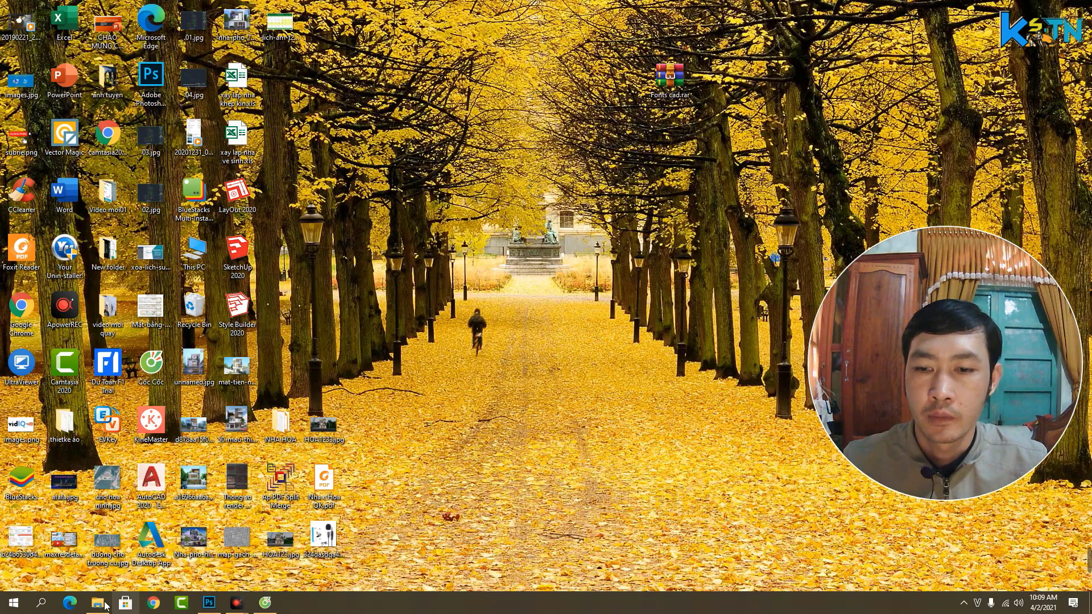
pyautogui.click(98, 602)
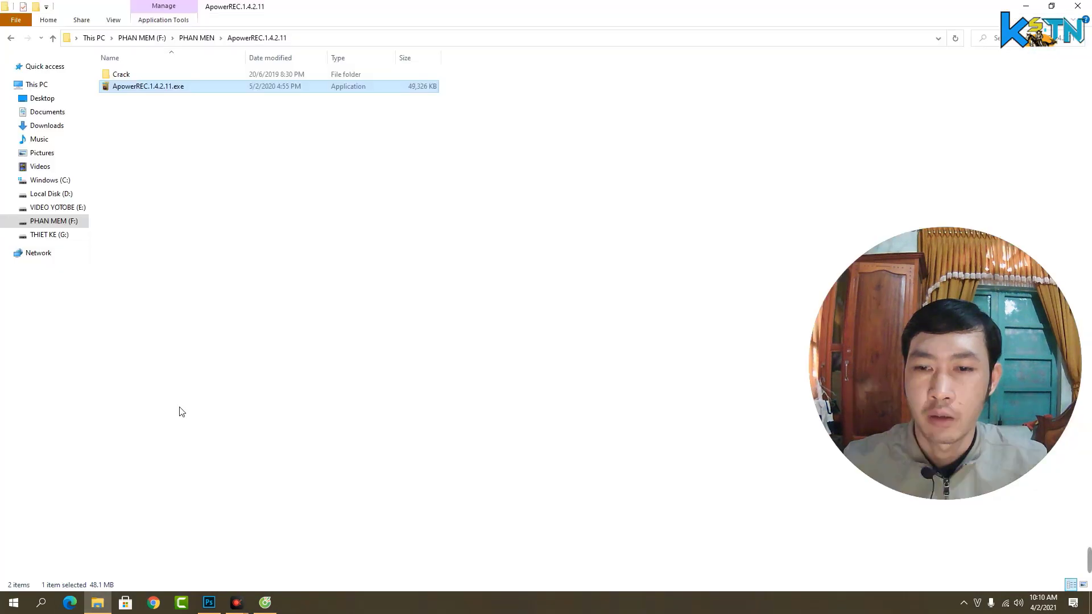
pyautogui.doubleClick(119, 75)
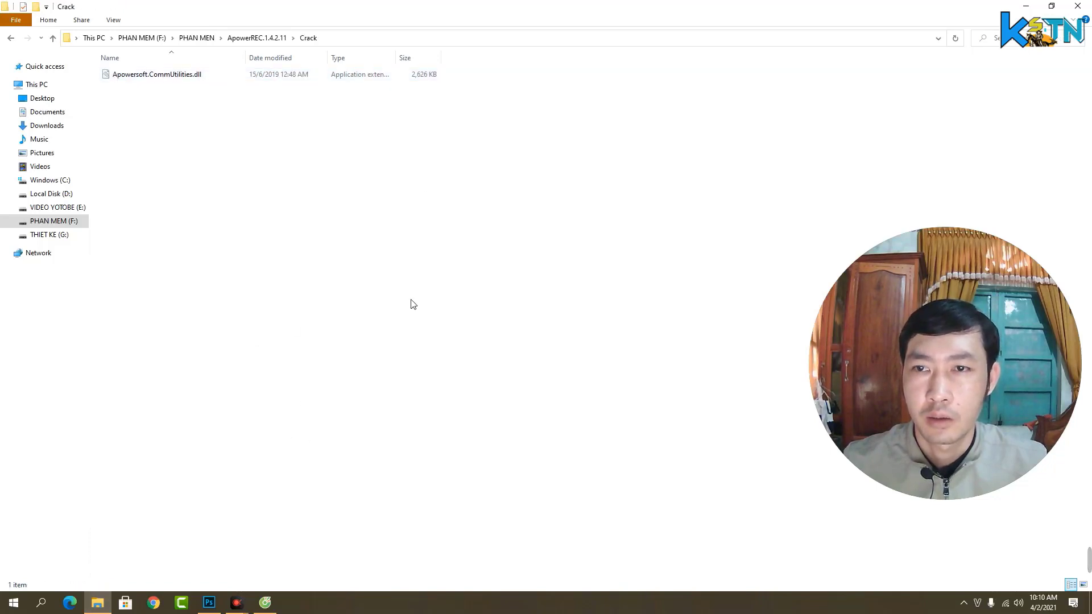
pyautogui.click(130, 79)
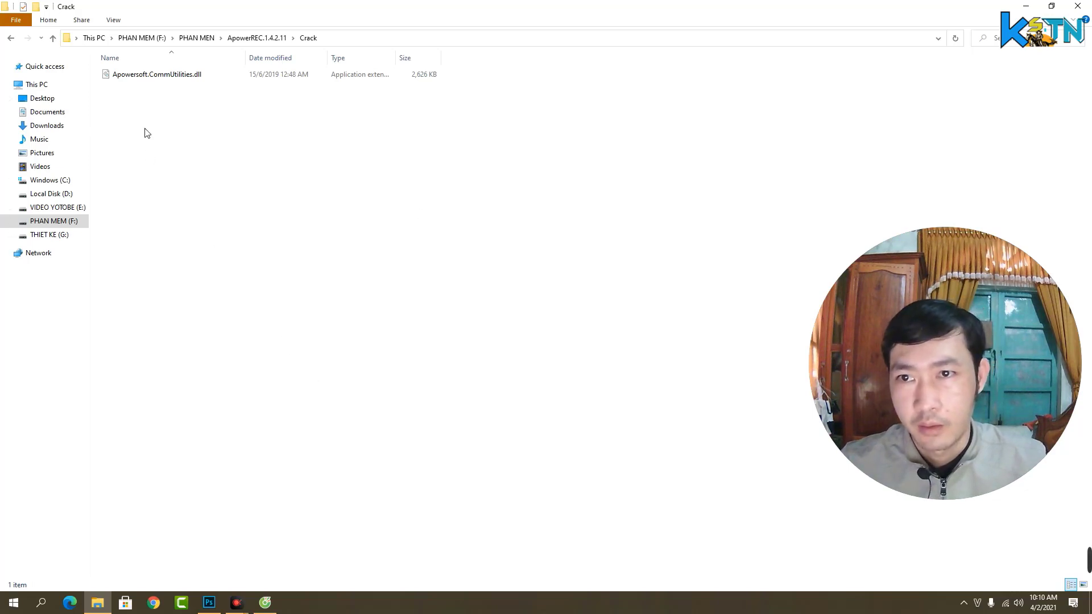
pyautogui.rightClick(163, 78)
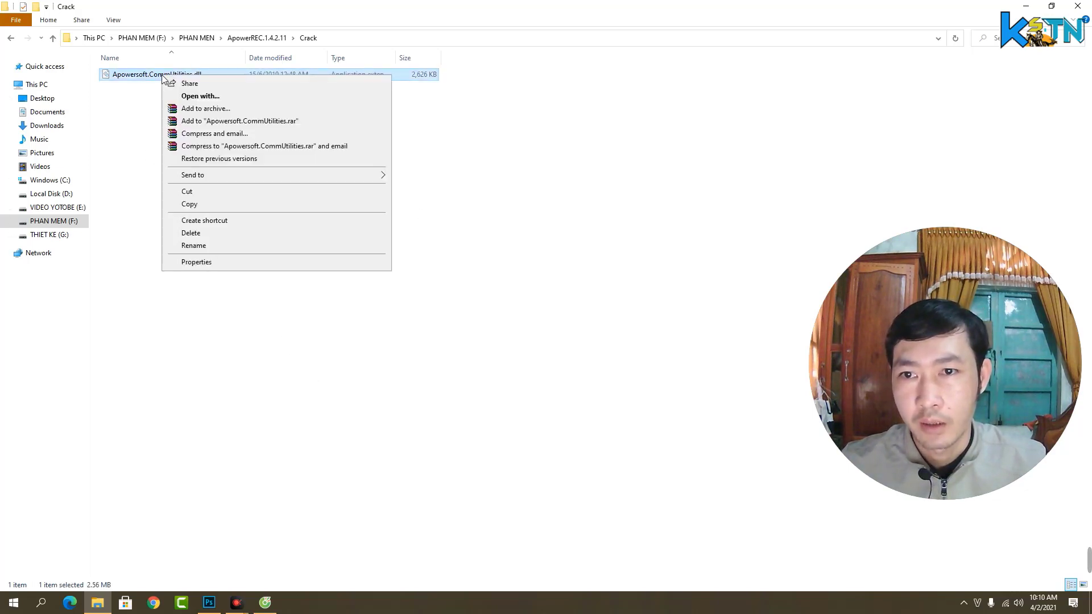
pyautogui.click(189, 204)
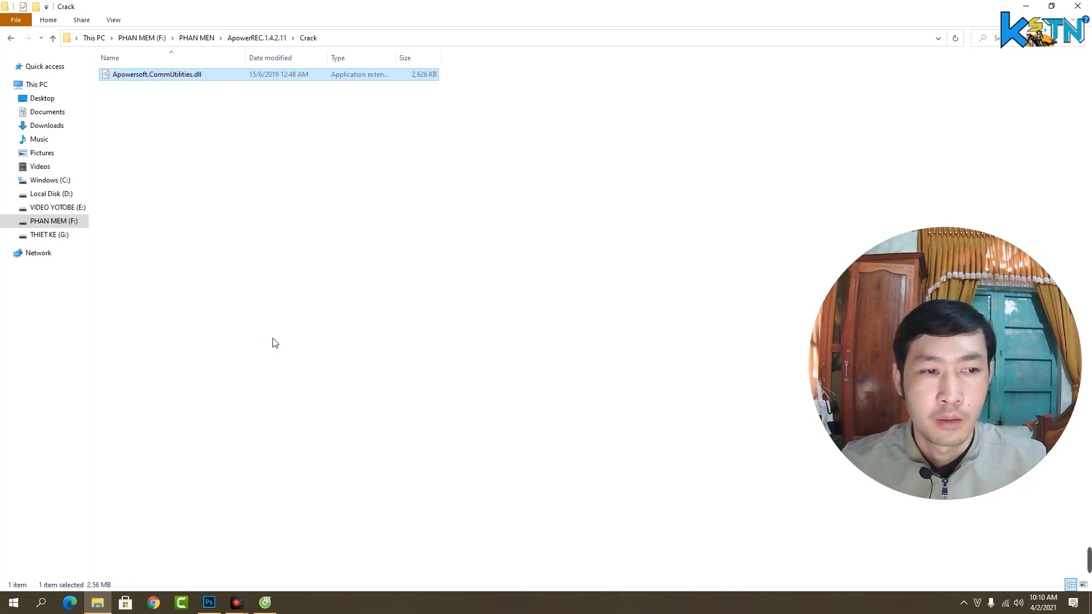
pyautogui.click(1024, 7)
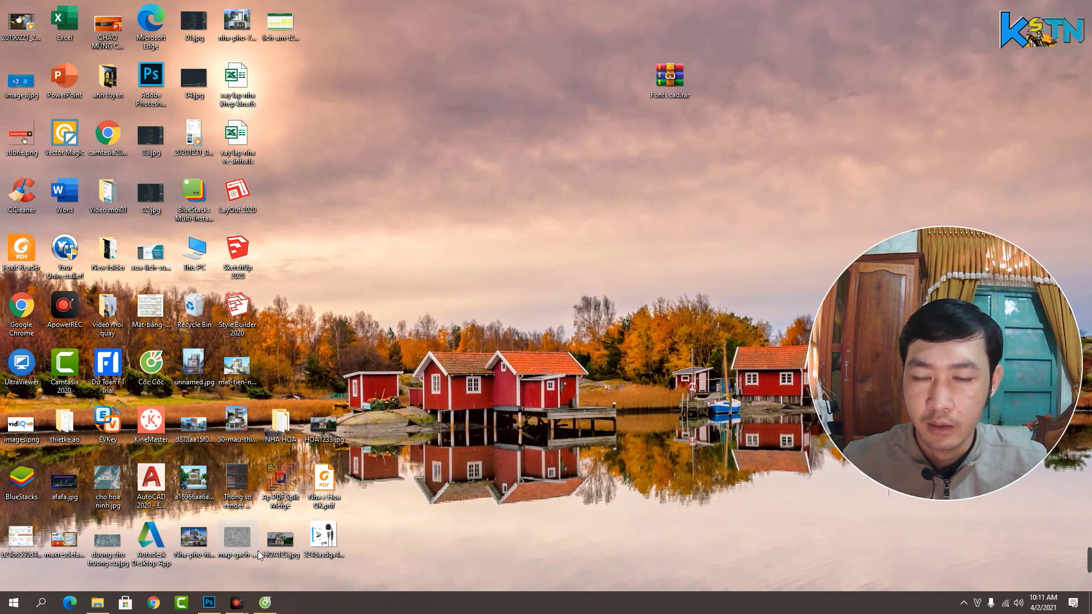
# Open the Windows Defender Firewall settings in Control Panel
pyautogui.click(13, 602)
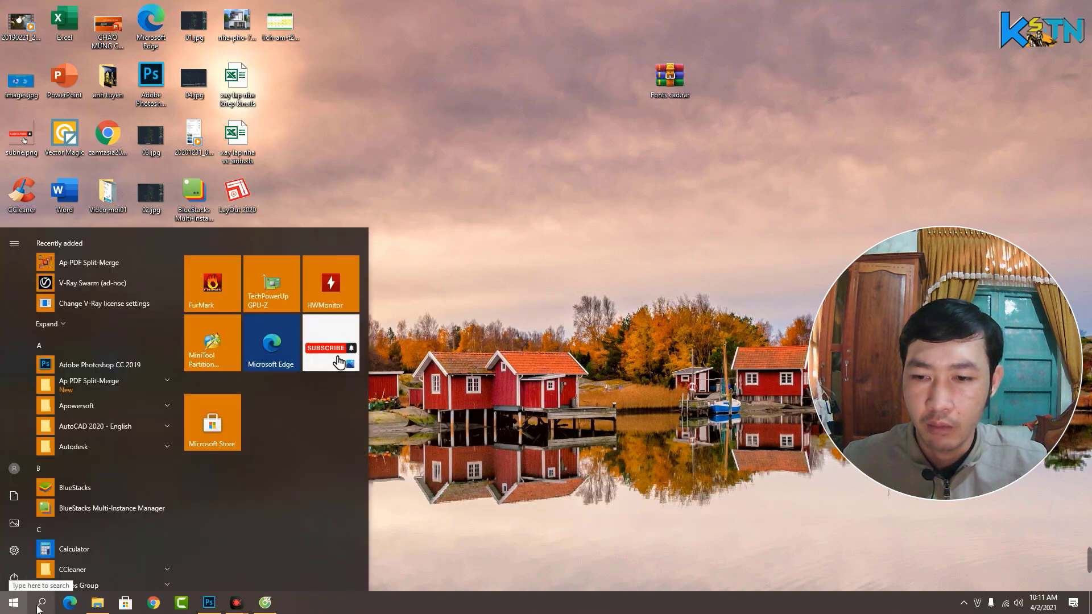
pyautogui.click(41, 602)
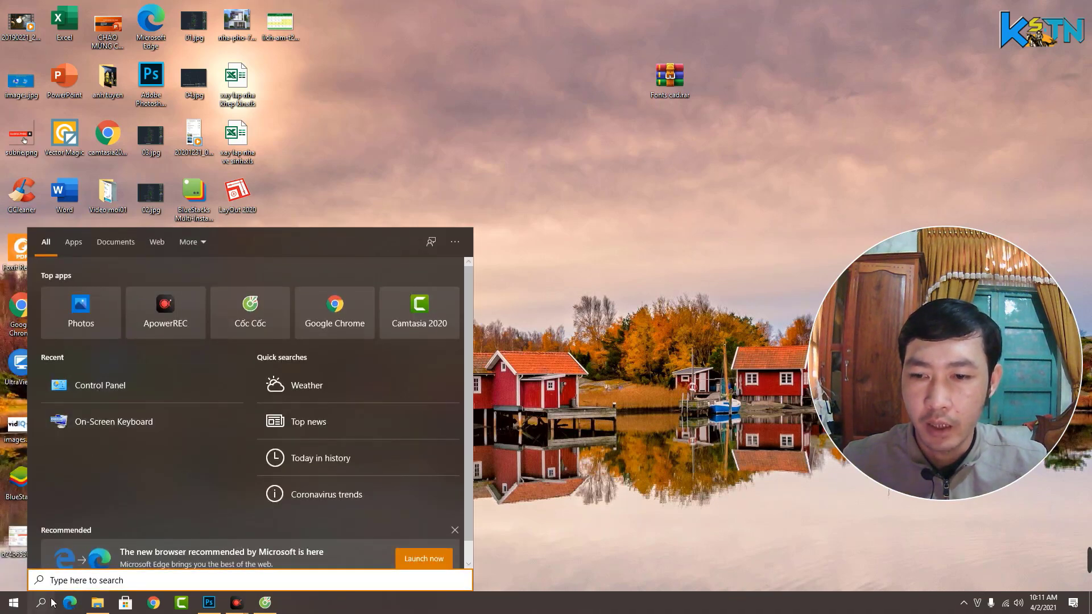
pyautogui.click(48, 606)
pyautogui.click(49, 607)
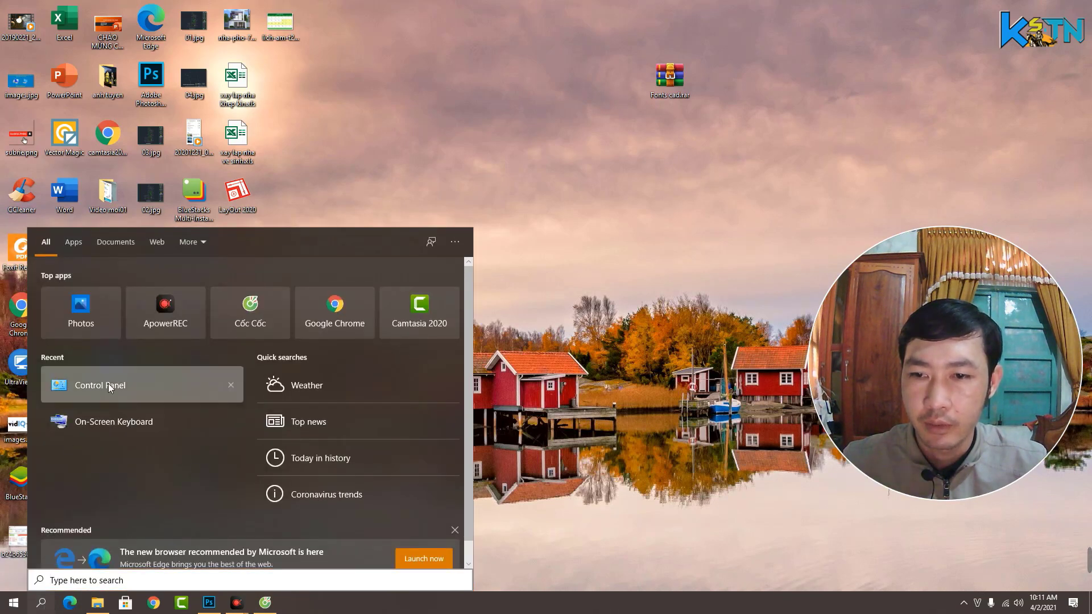
pyautogui.click(108, 384)
pyautogui.doubleClick(598, 129)
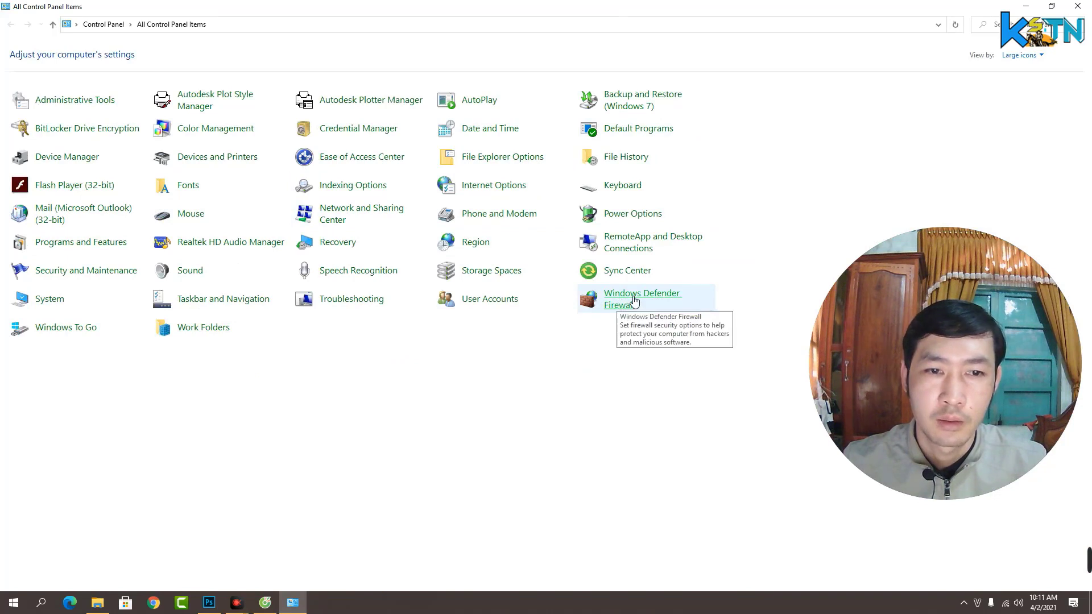
pyautogui.click(657, 300)
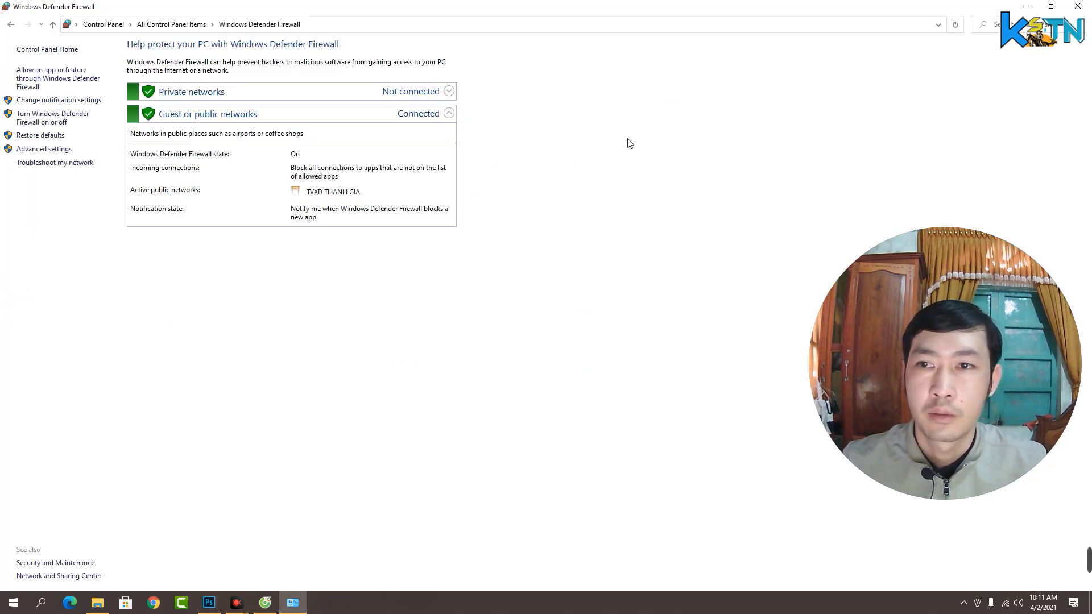
# Turn off Windows Defender Firewall for both private and public networks, and close the firewall window
pyautogui.click(64, 121)
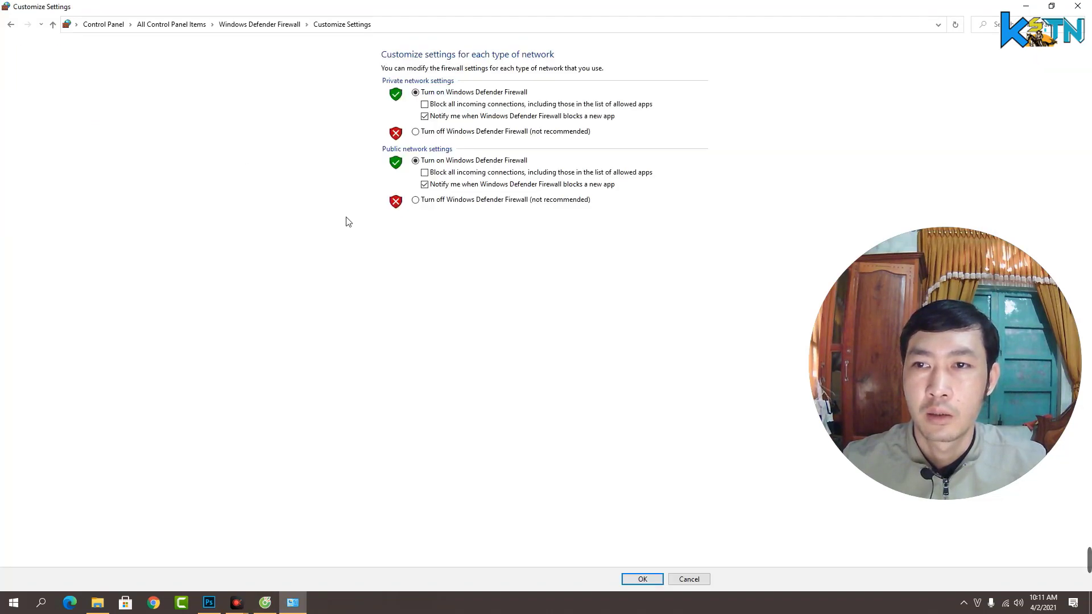
pyautogui.click(415, 133)
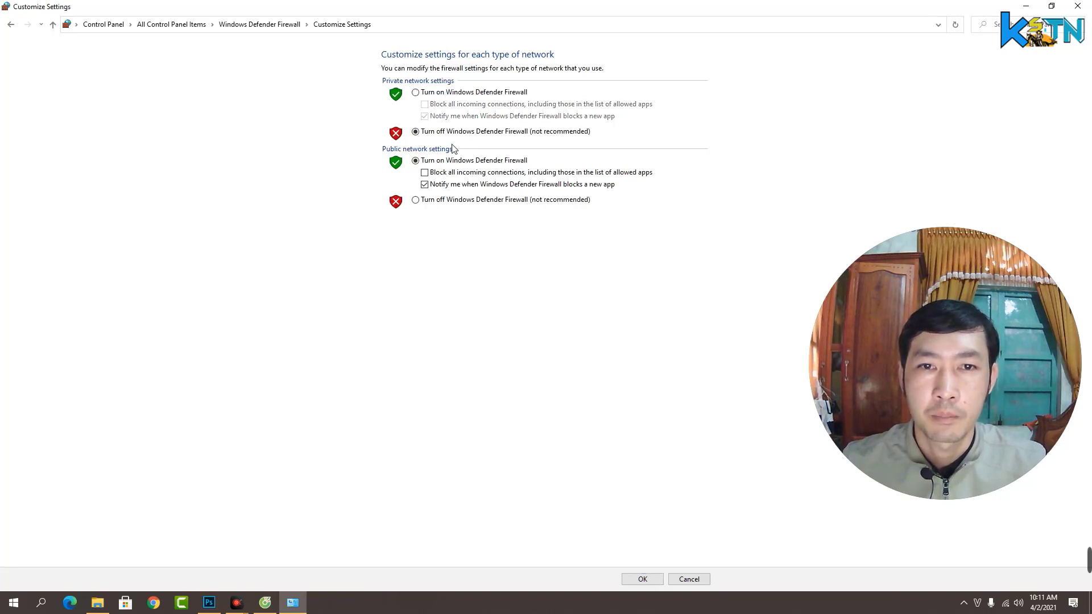
pyautogui.click(416, 201)
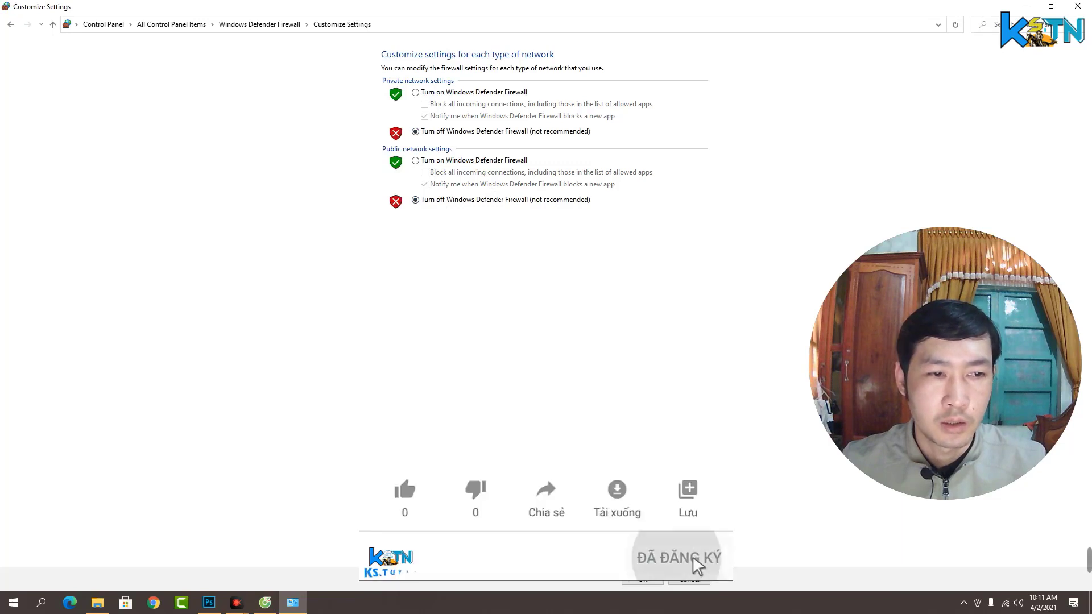
pyautogui.click(1050, 6)
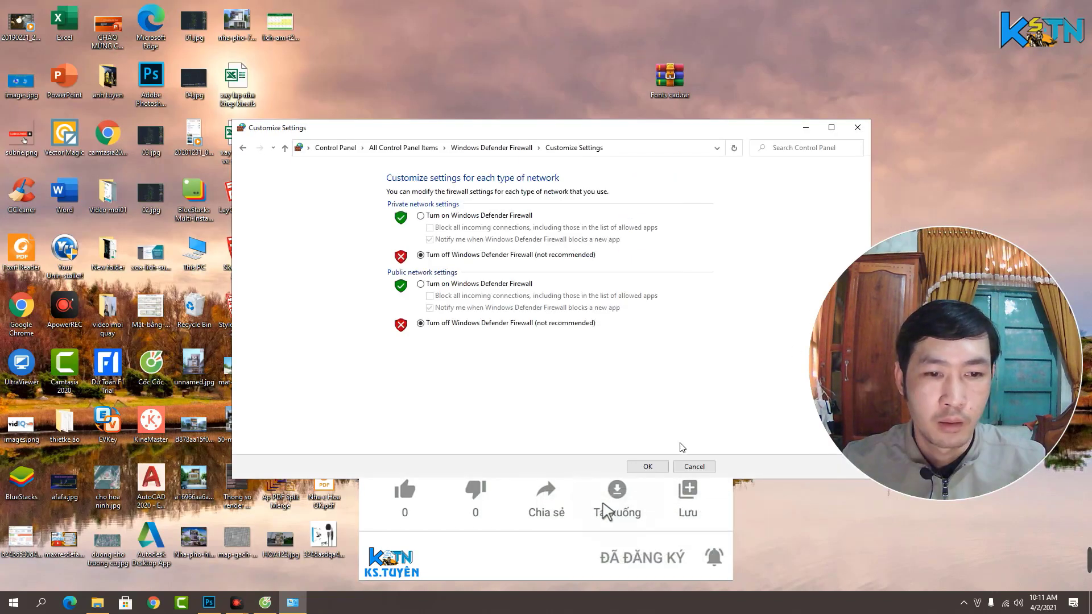
pyautogui.click(648, 466)
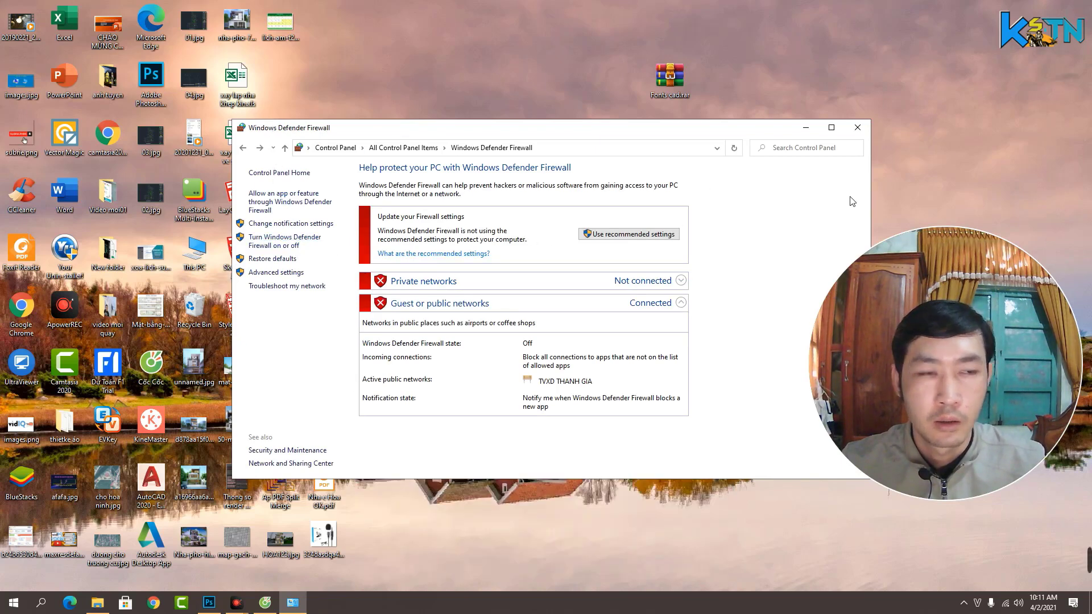
pyautogui.click(864, 129)
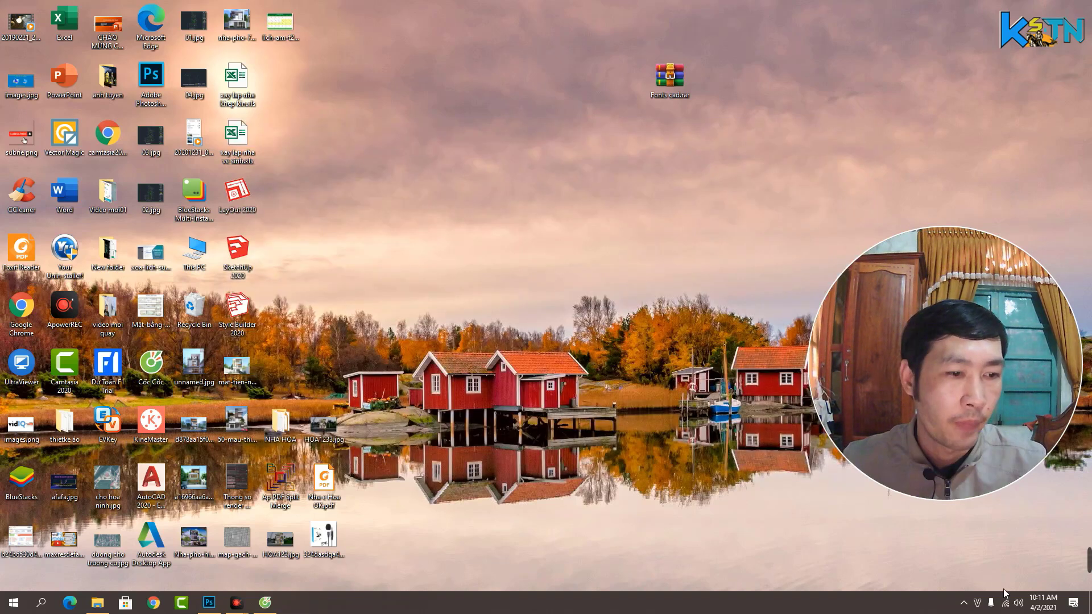
# Look through the hidden tray icons and the Windows security notifications
pyautogui.click(963, 607)
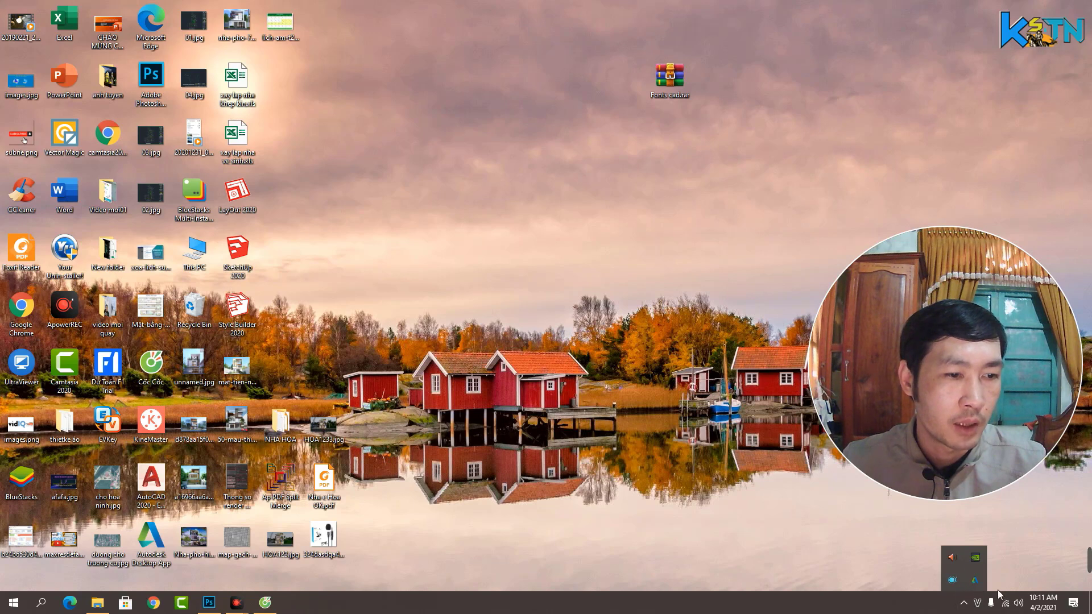
pyautogui.click(1072, 604)
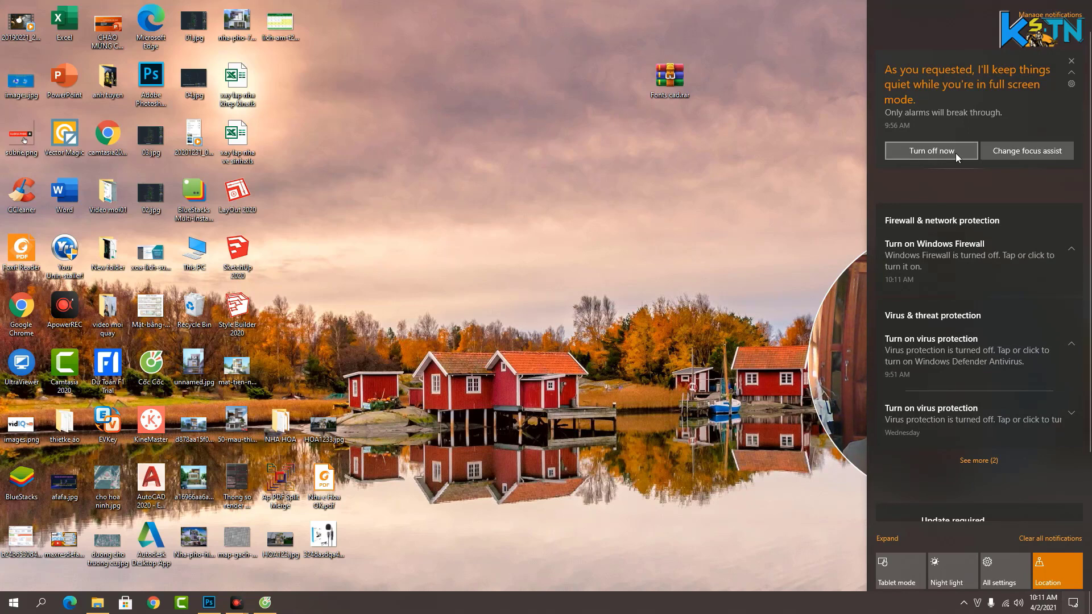
pyautogui.click(652, 340)
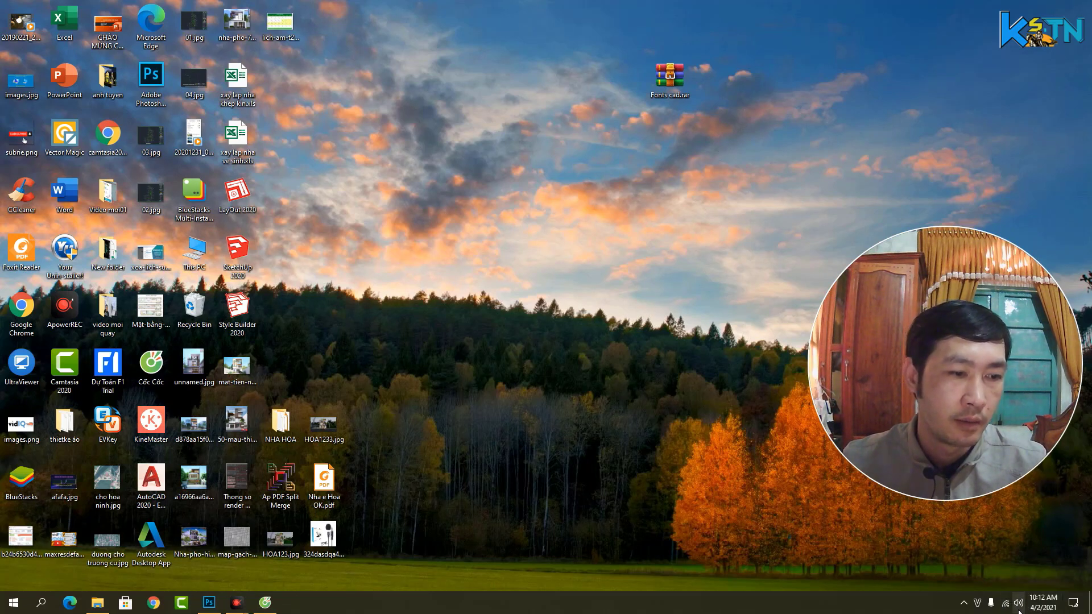
# Disconnect the computer from the internet by turning Wi-Fi off
pyautogui.click(1005, 602)
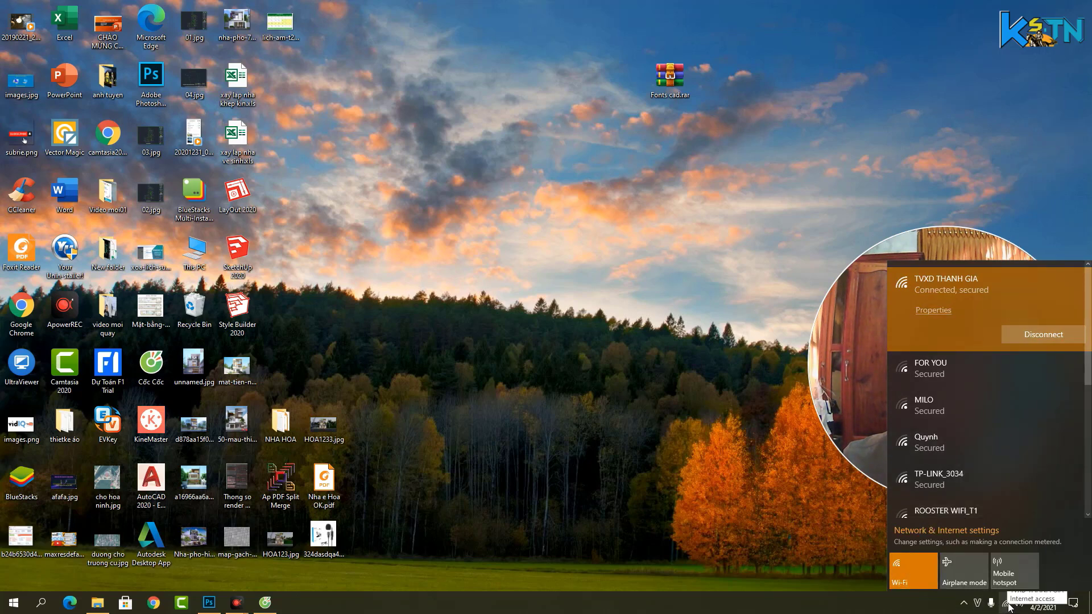
pyautogui.click(913, 574)
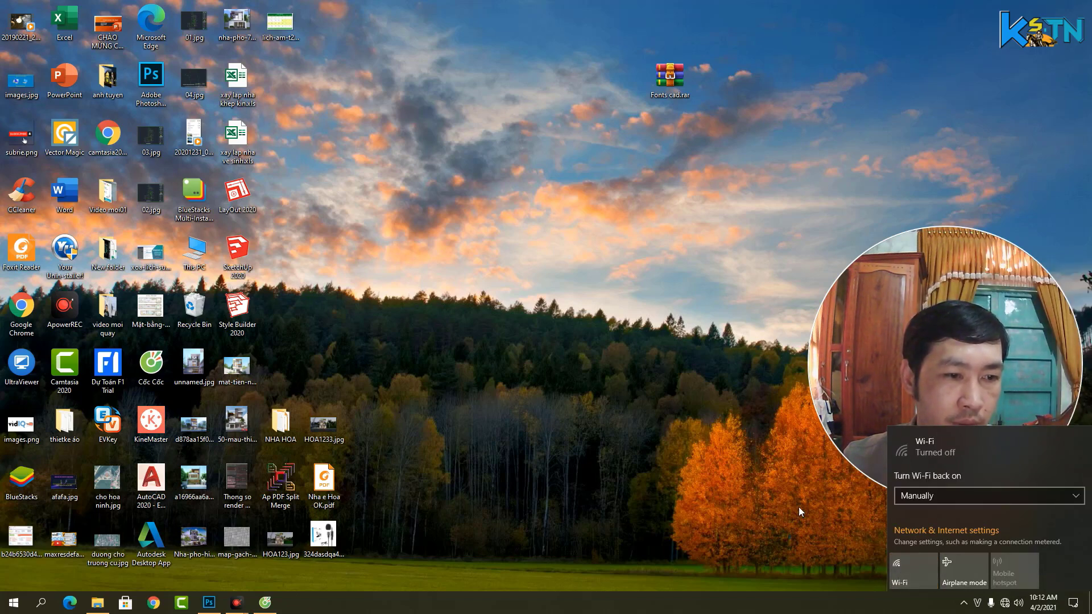
pyautogui.click(689, 480)
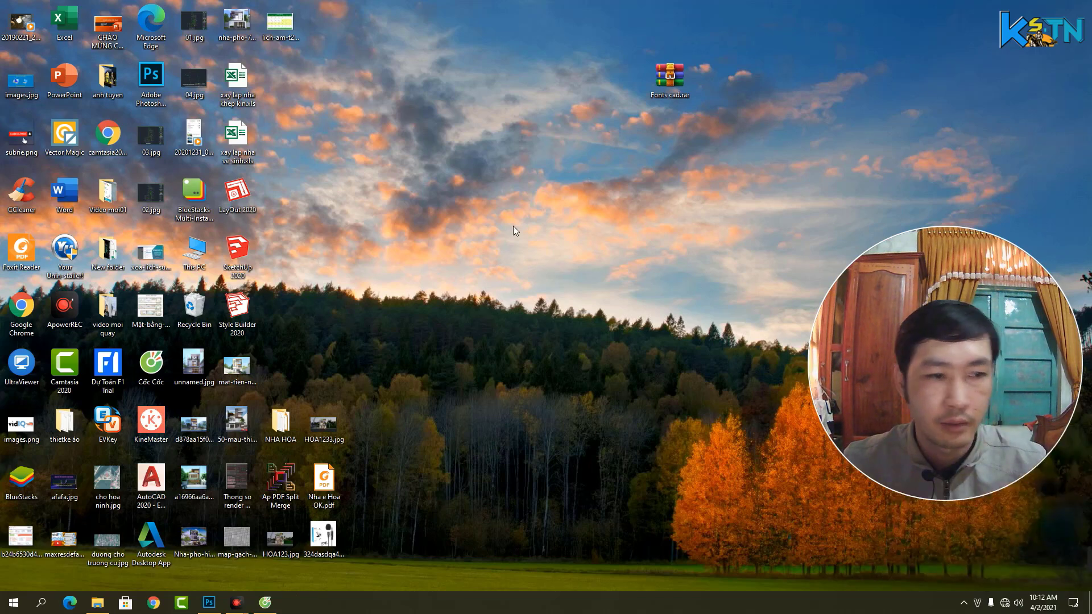
pyautogui.rightClick(448, 196)
pyautogui.click(481, 229)
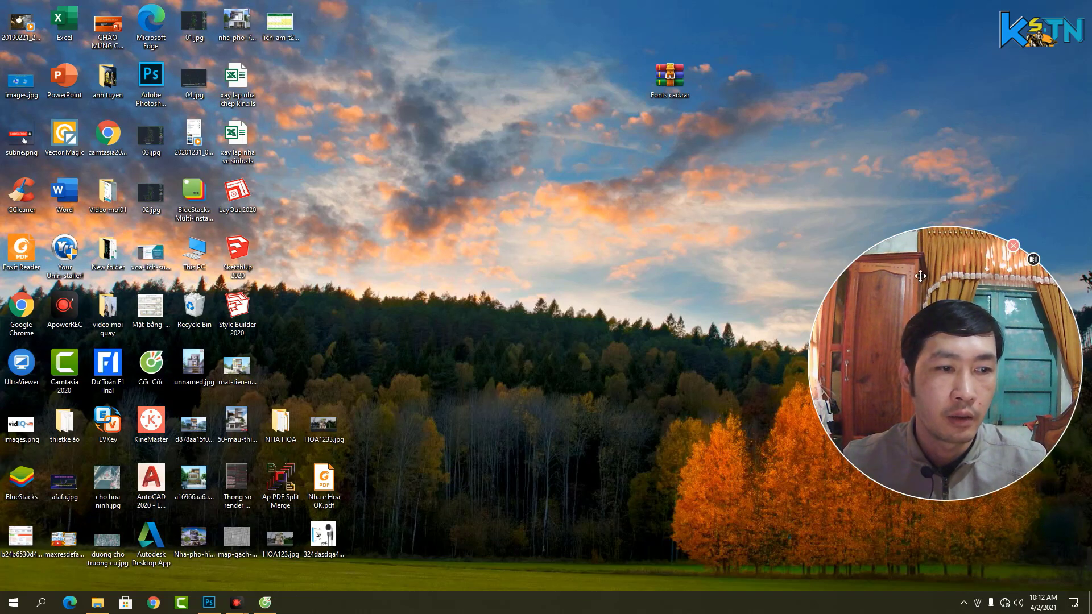
pyautogui.moveTo(925, 262); pyautogui.dragTo(941, 337)
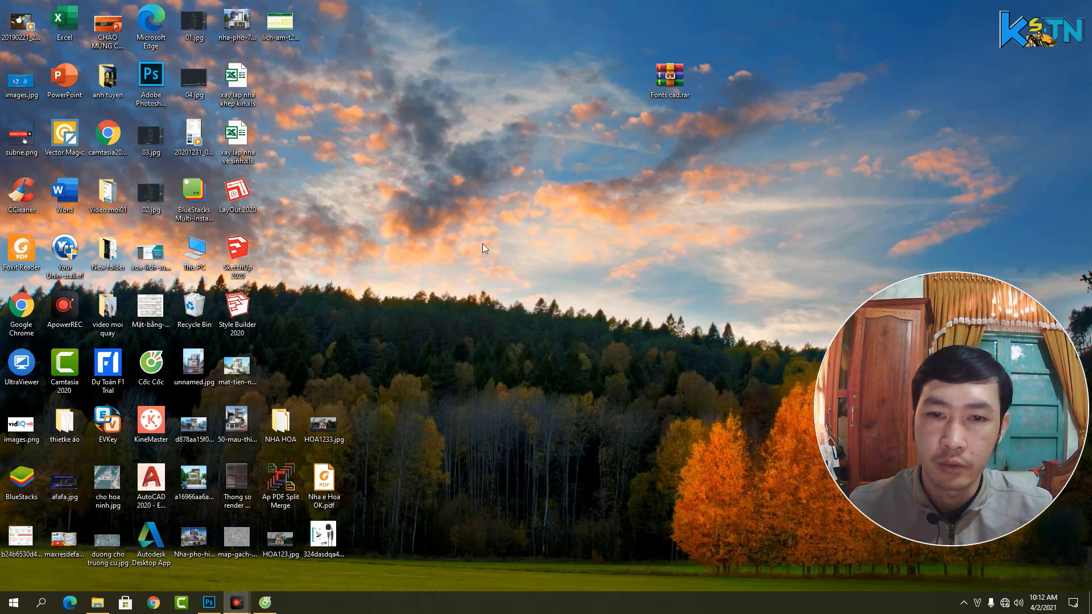
pyautogui.rightClick(430, 192)
pyautogui.click(455, 224)
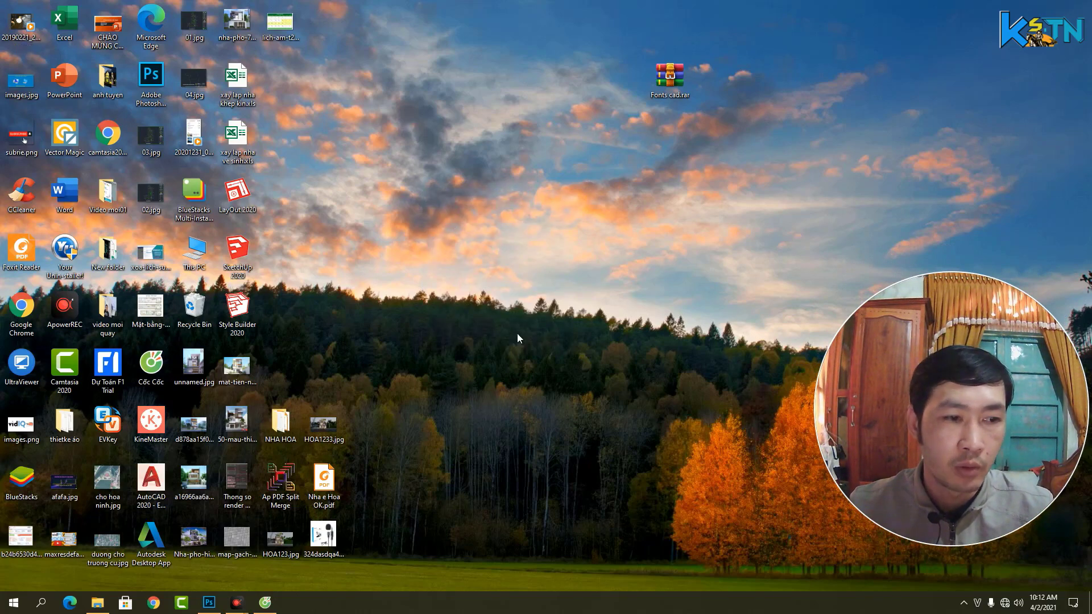
# Open the file location of the desktop's ApowerREC shortcut and maximise the installation folder window
pyautogui.rightClick(73, 309)
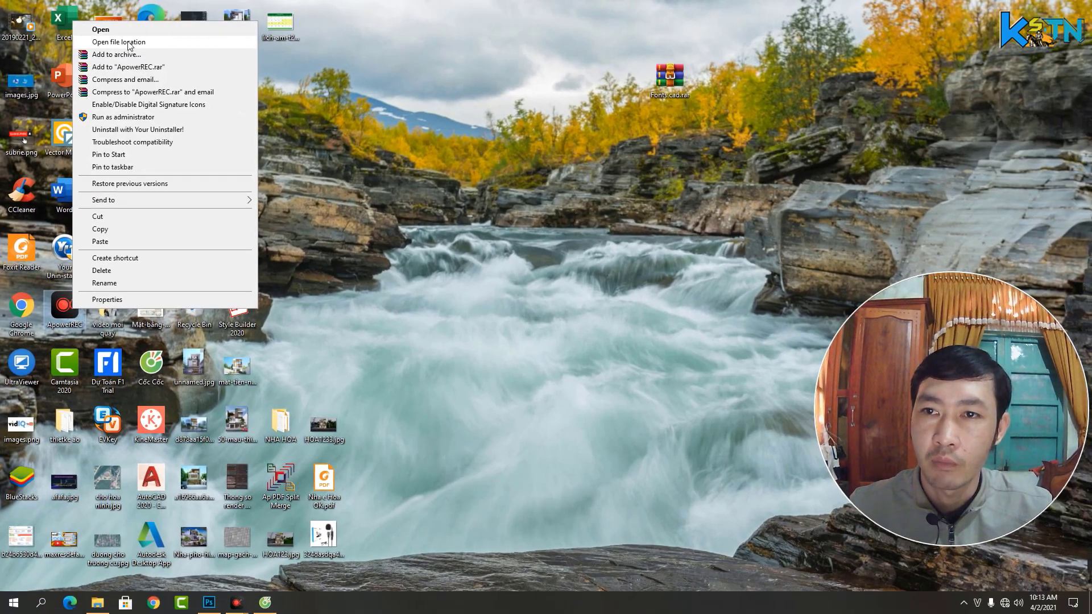
pyautogui.click(129, 47)
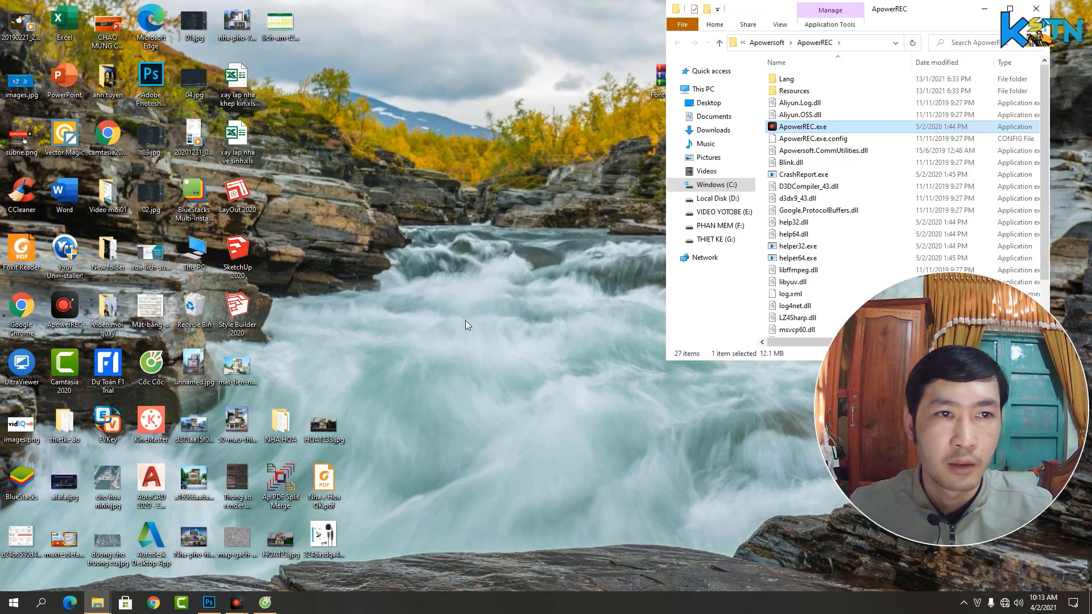
pyautogui.click(1009, 9)
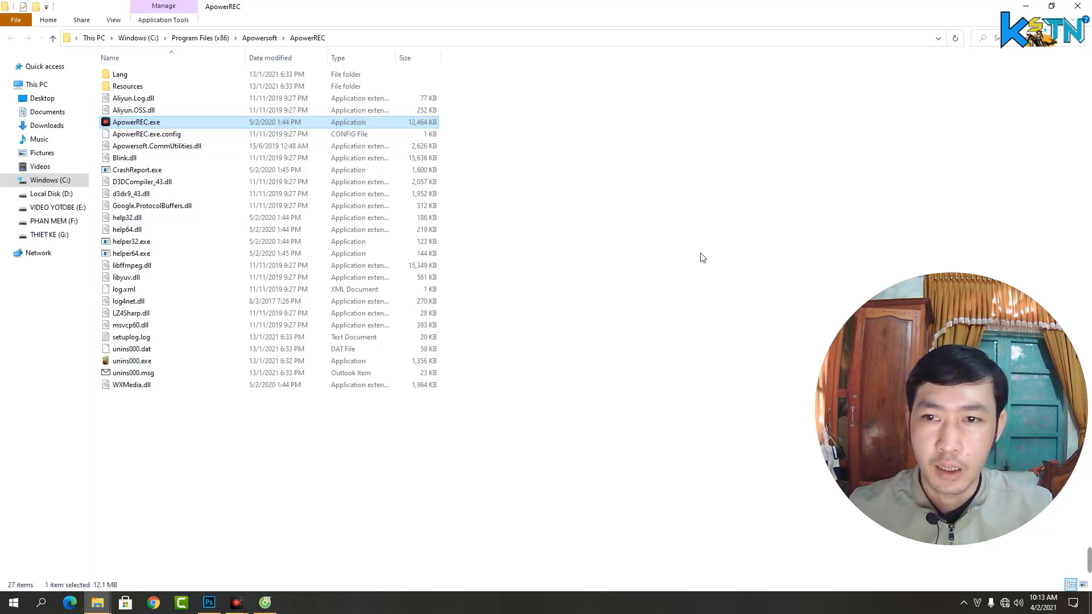
# Try to paste the copied Apowersoft.CommUtilities.dll into the ApowerREC installation folder
pyautogui.click(653, 256)
pyautogui.rightClick(639, 220)
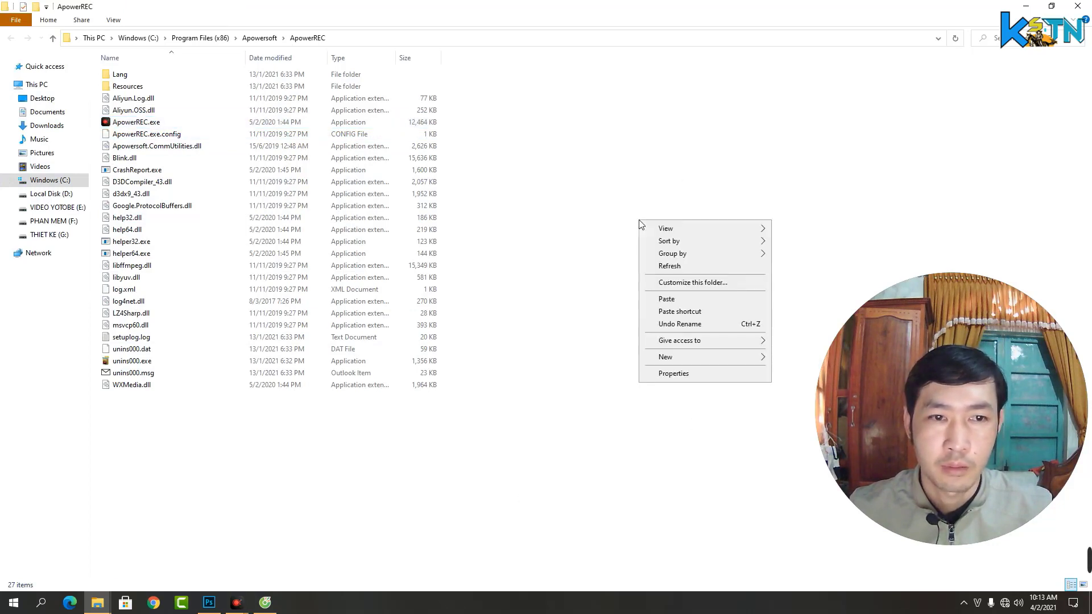
pyautogui.click(671, 300)
# Switch to the Crack folder window and copy Apowersoft.CommUtilities.dll
pyautogui.moveTo(97, 602)
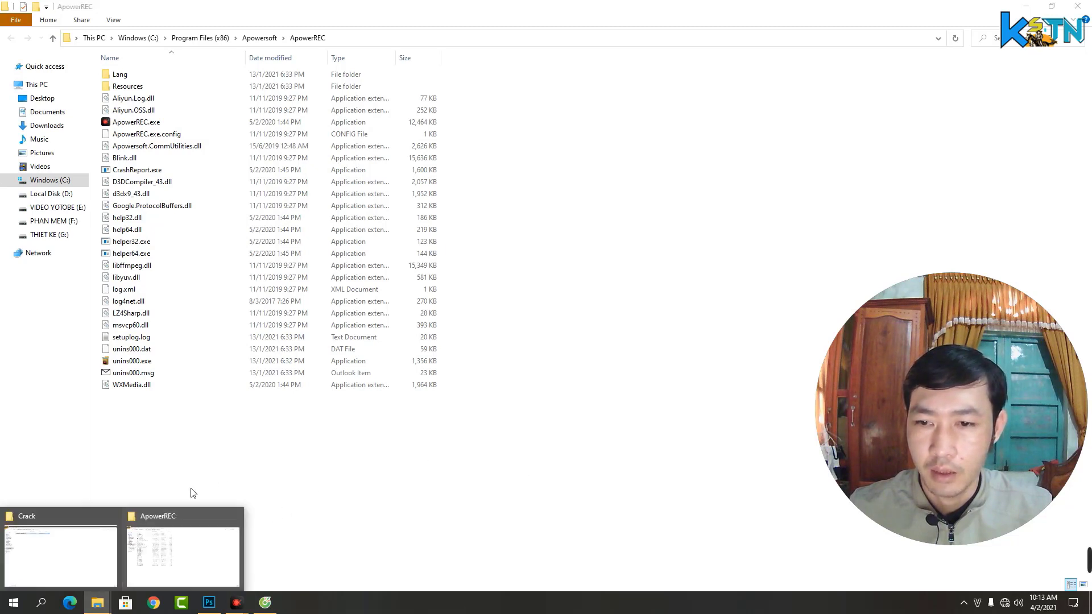
pyautogui.click(72, 551)
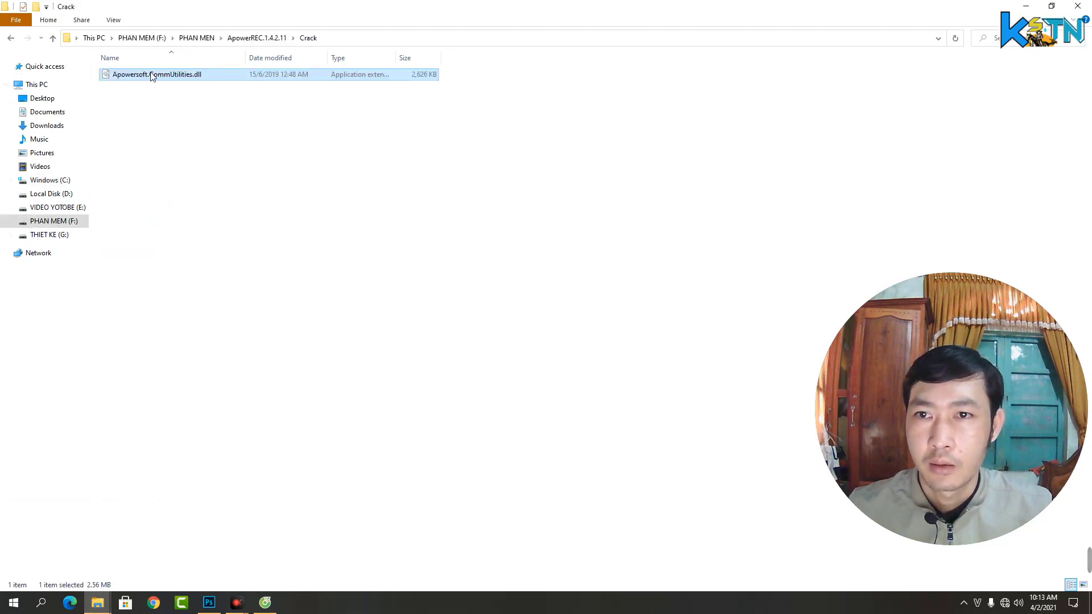
pyautogui.rightClick(180, 78)
pyautogui.click(204, 206)
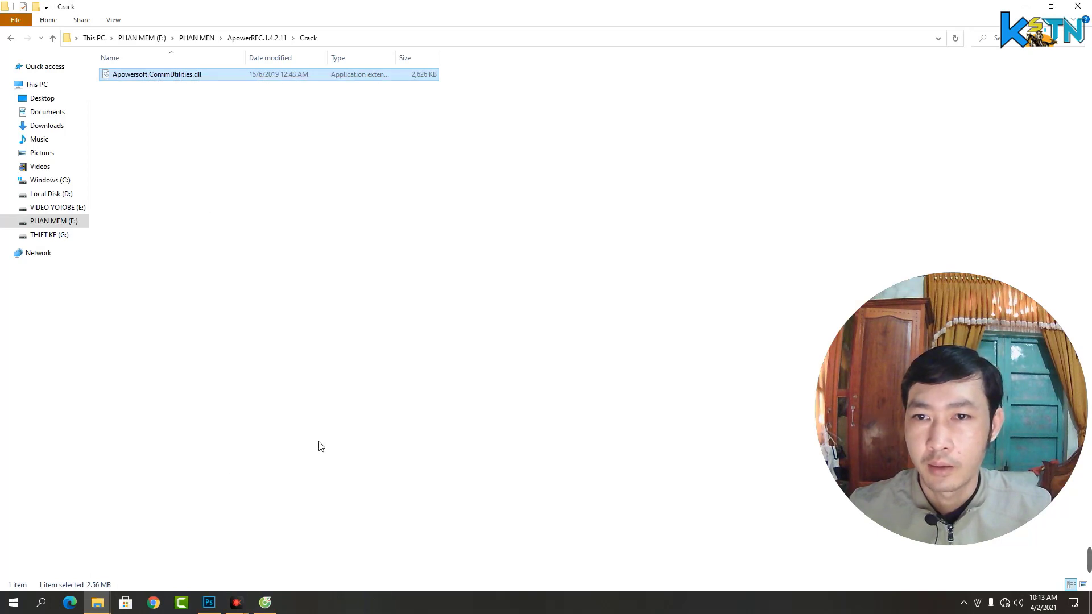
# Try to replace Apowersoft.CommUtilities.dll in the ApowerREC installation folder with the copied file, granting administrator permission
pyautogui.moveTo(98, 603)
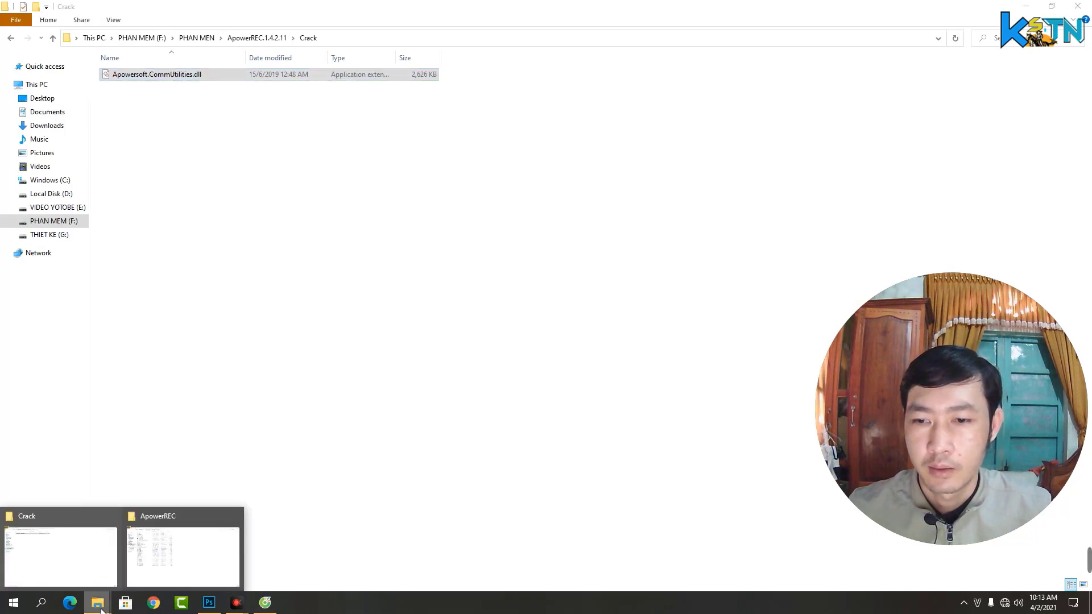
pyautogui.click(158, 544)
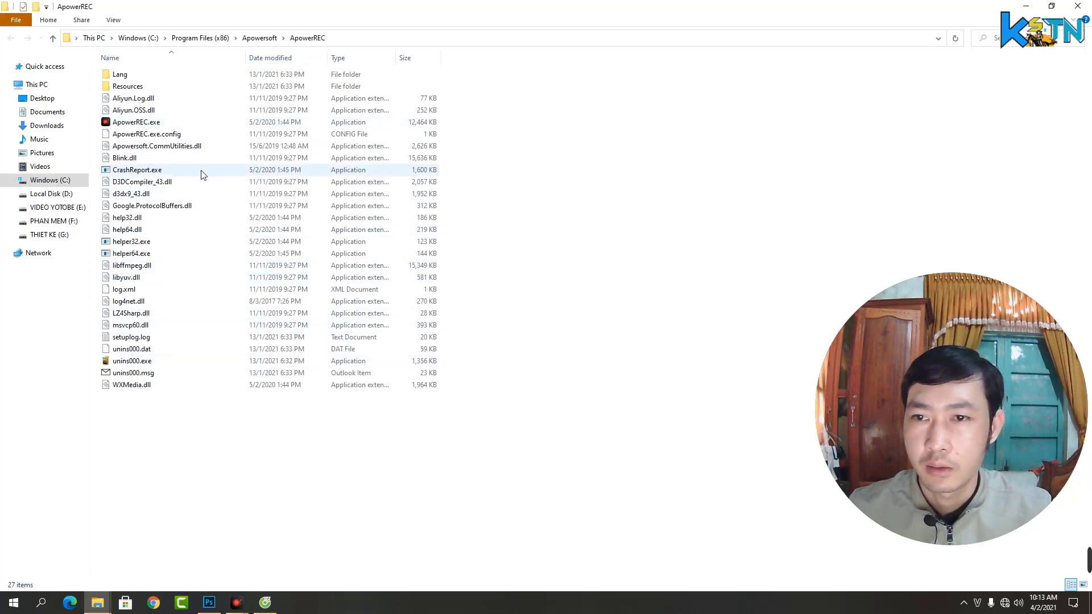
pyautogui.rightClick(622, 231)
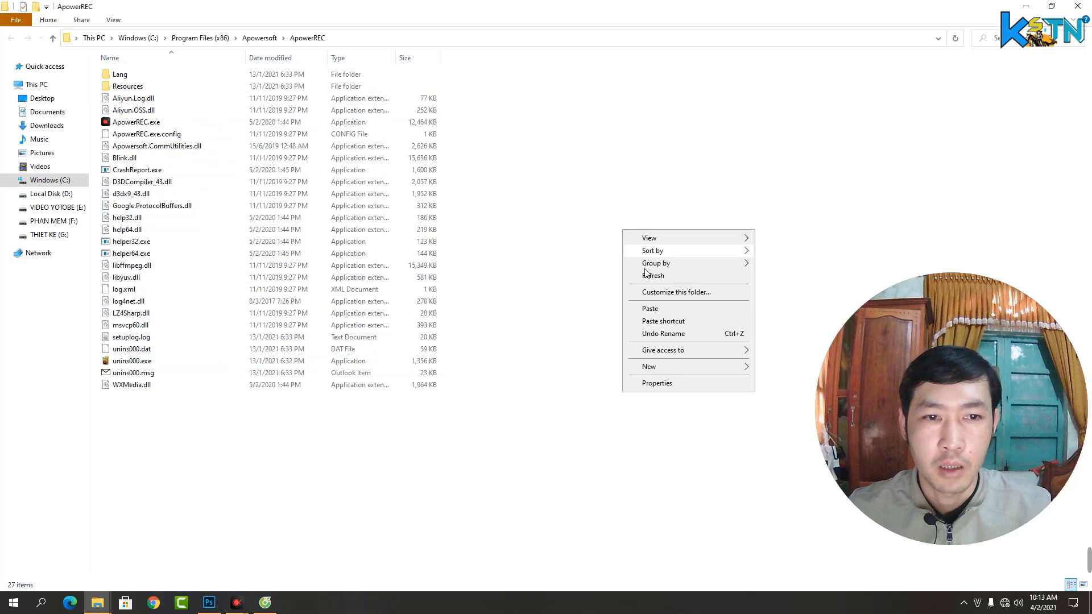
pyautogui.click(648, 308)
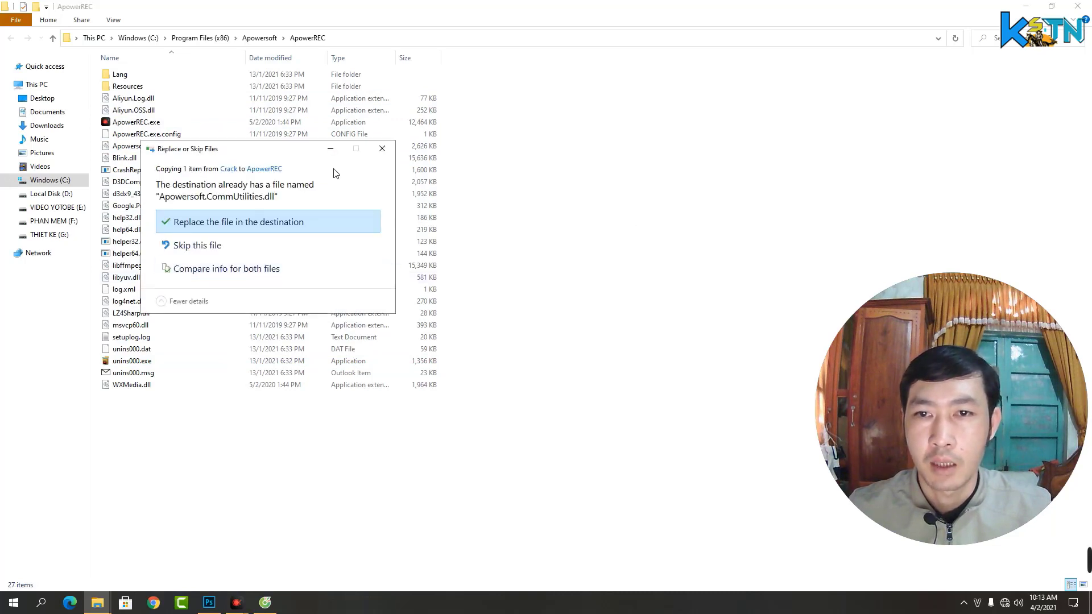
pyautogui.moveTo(280, 153); pyautogui.dragTo(550, 84)
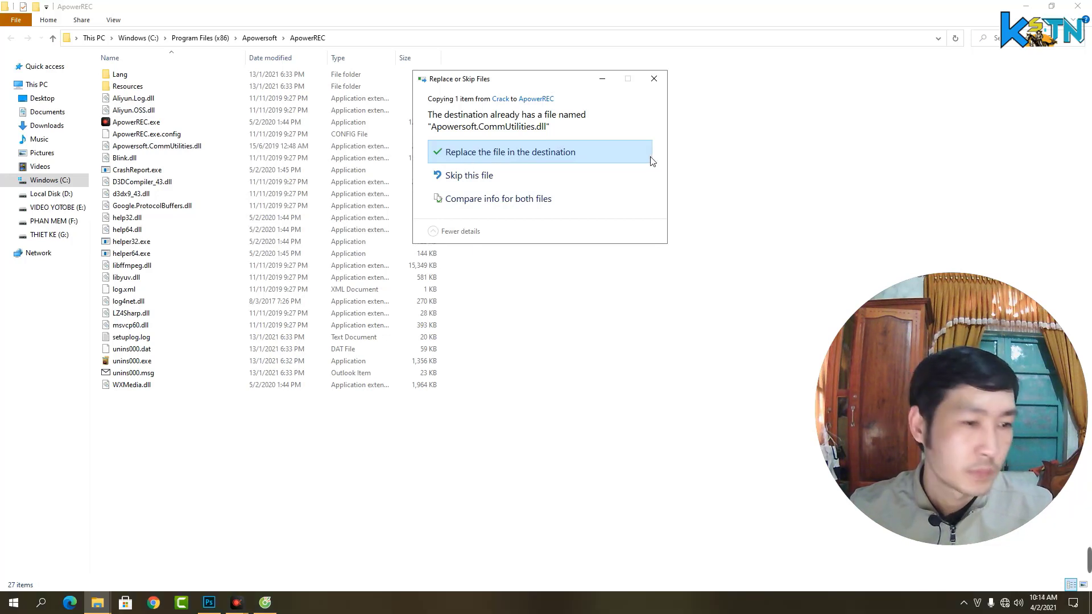
pyautogui.click(533, 153)
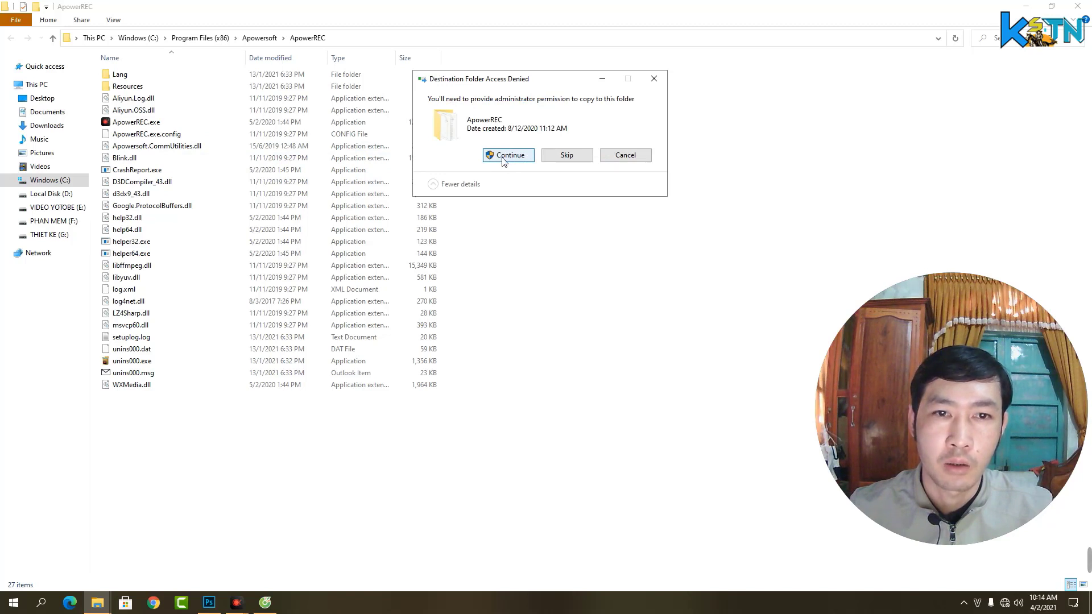
pyautogui.click(503, 157)
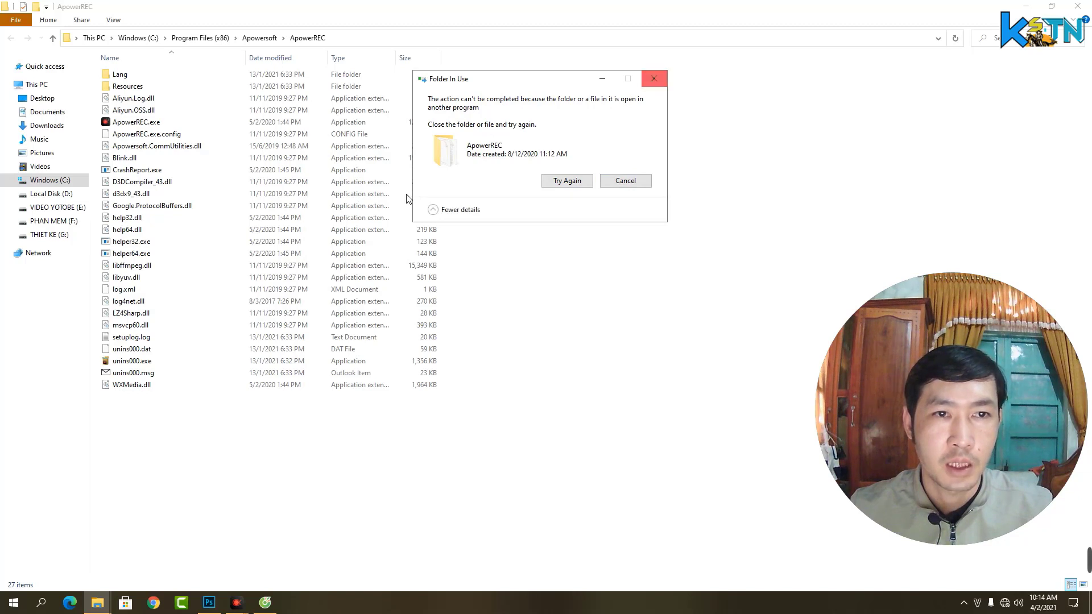
pyautogui.click(653, 78)
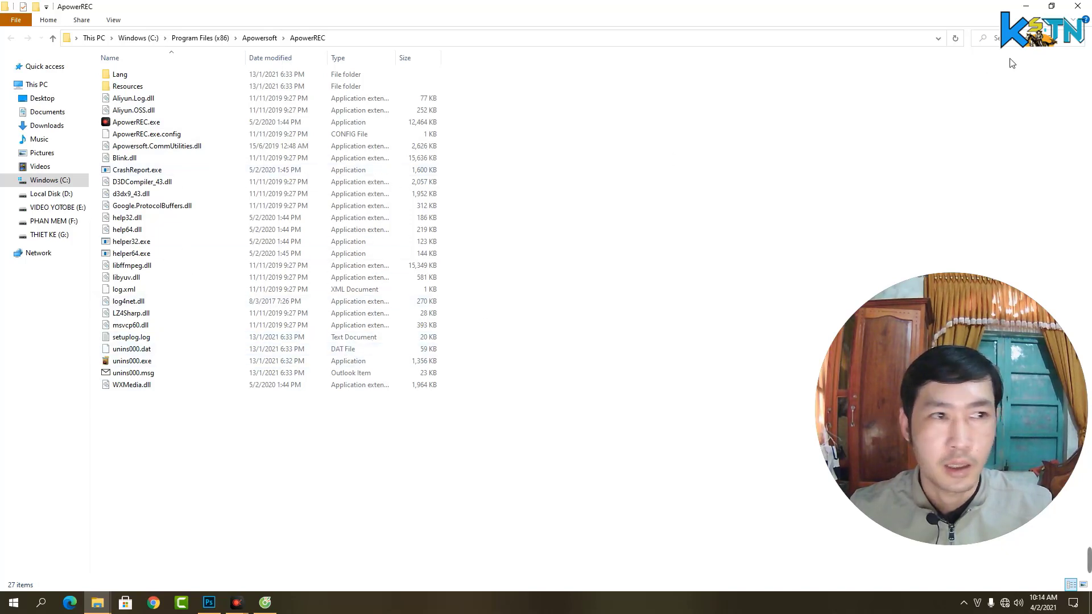
# Restore the ApowerREC folder window to its smaller size and minimise it to get back to the Crack folder
pyautogui.click(1051, 6)
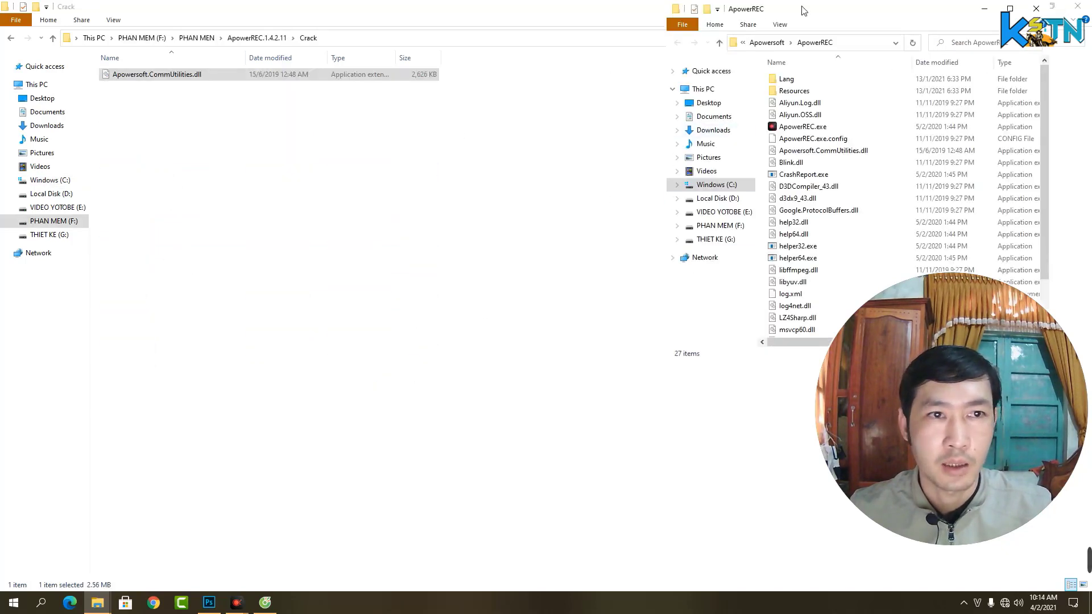
pyautogui.moveTo(826, 15); pyautogui.dragTo(216, 125)
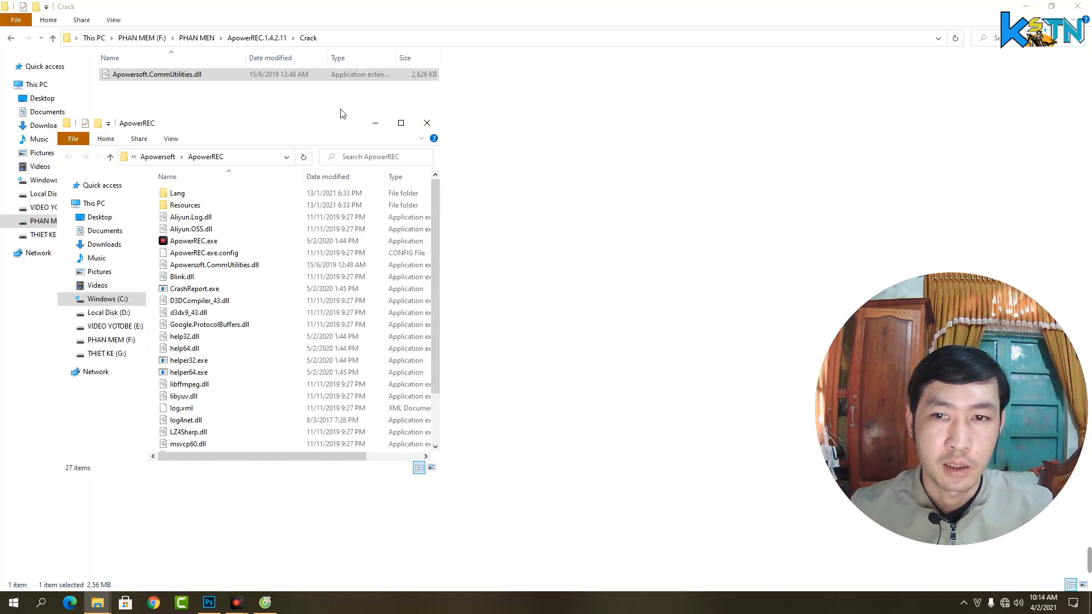
pyautogui.moveTo(437, 207); pyautogui.dragTo(440, 256)
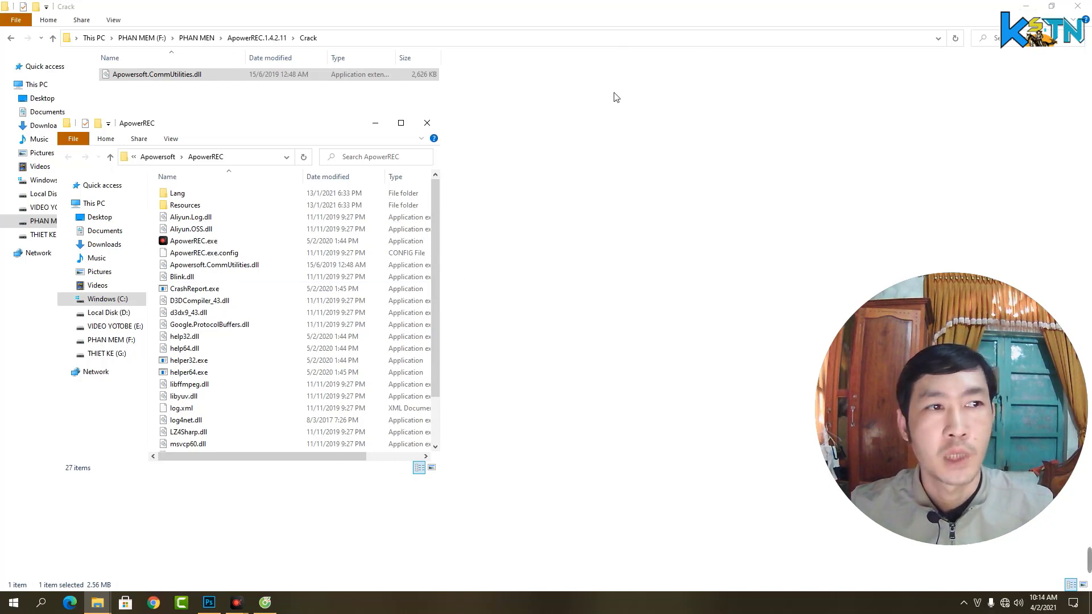
pyautogui.click(375, 126)
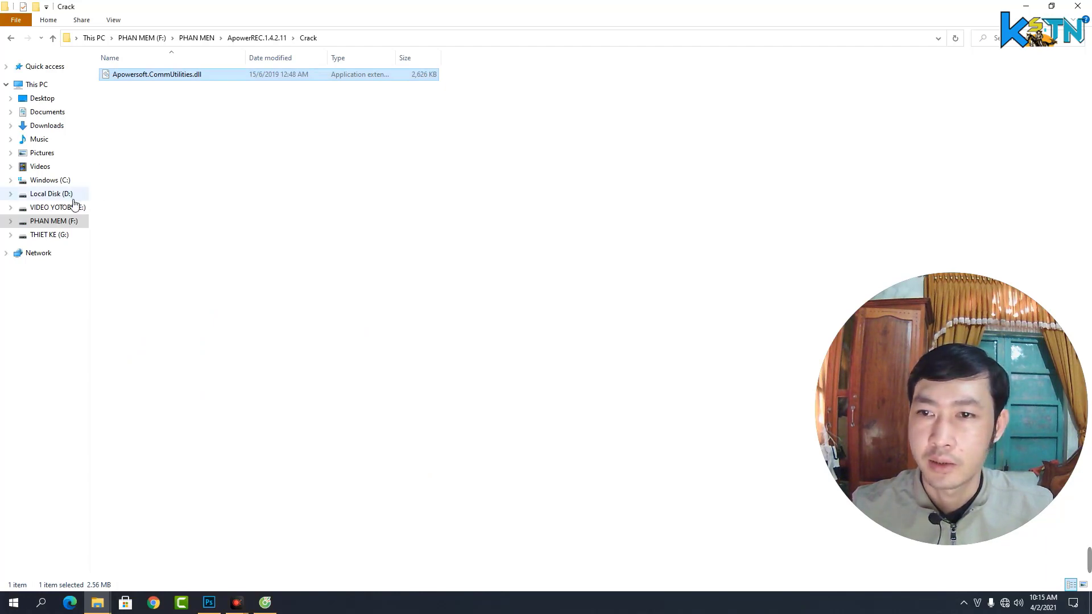
# Look for the firewall blocking tool across the drives and open the PHAN MEN folder on PHAN MEM (F:)
pyautogui.click(53, 194)
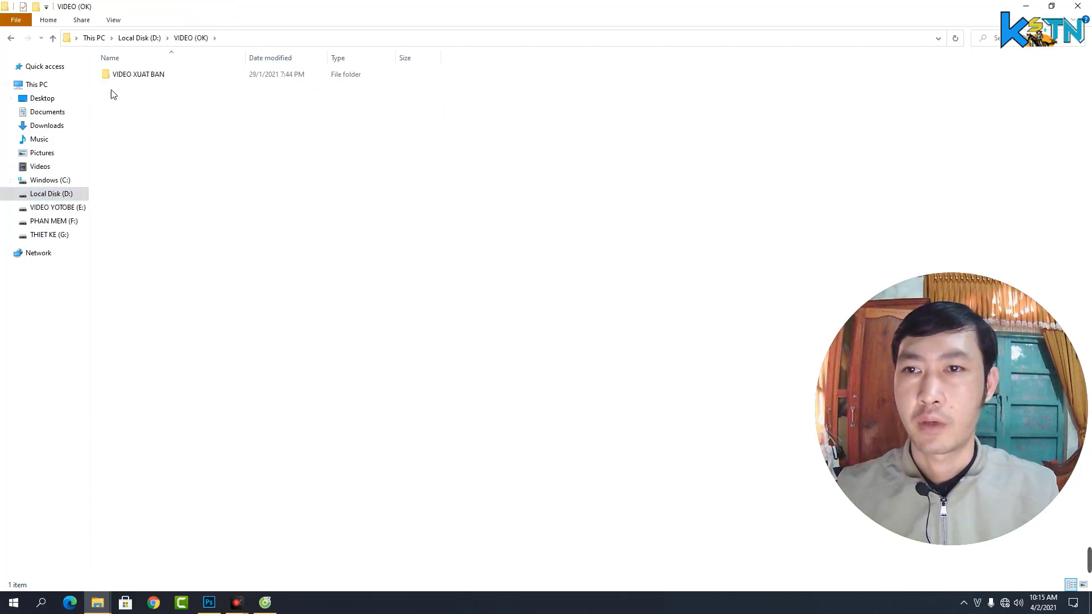
pyautogui.click(53, 38)
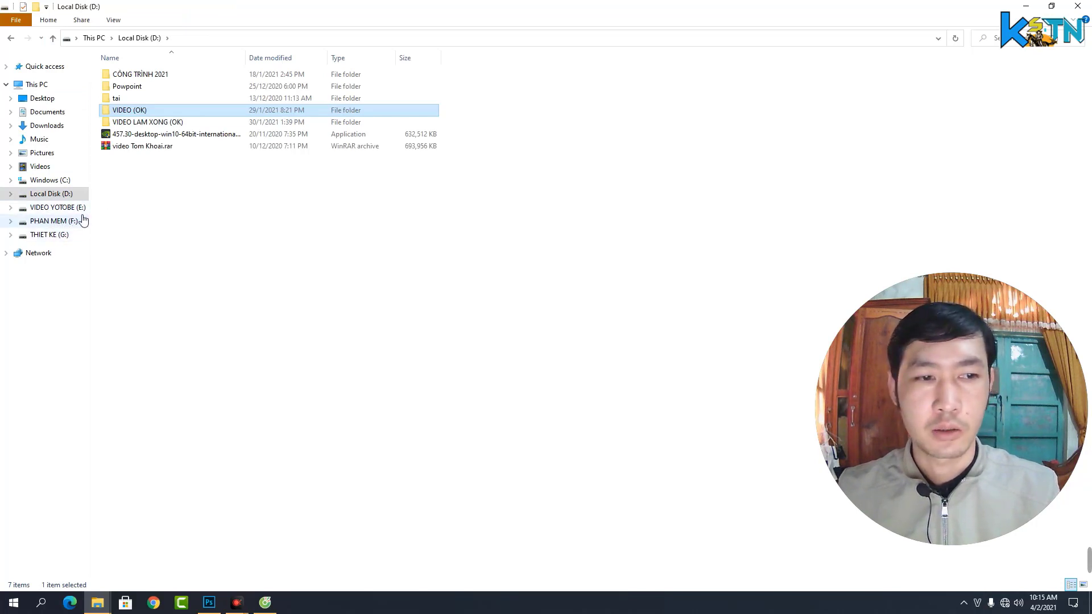
pyautogui.click(62, 235)
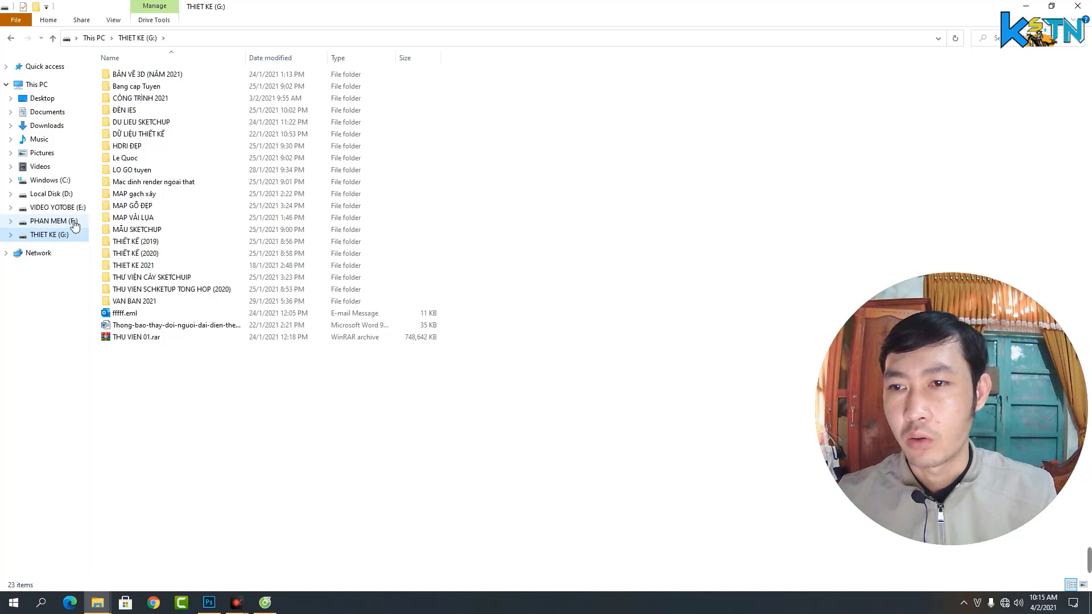
pyautogui.click(74, 222)
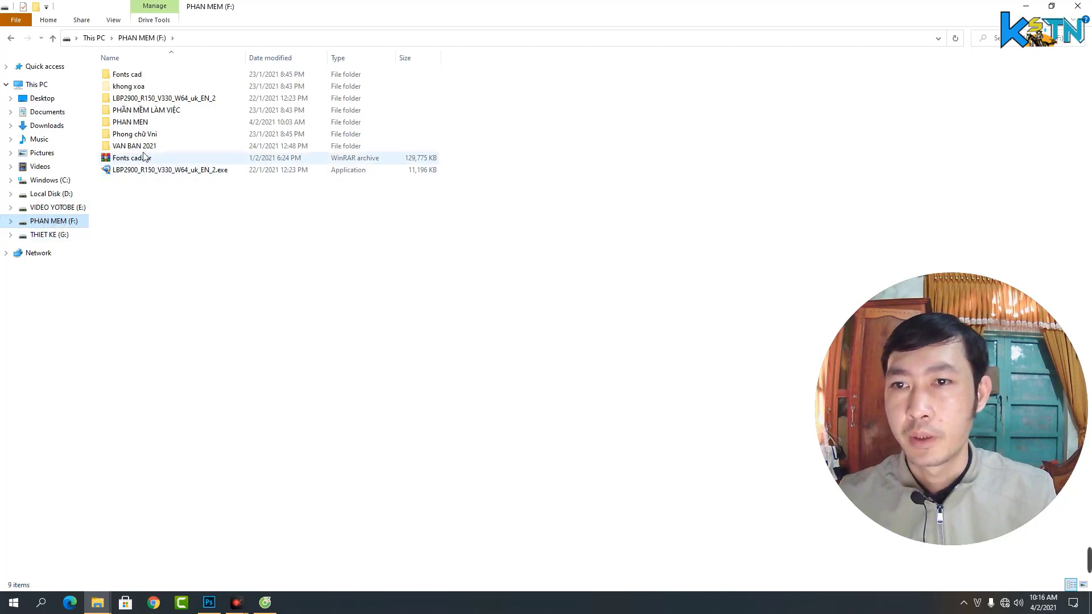
pyautogui.doubleClick(129, 122)
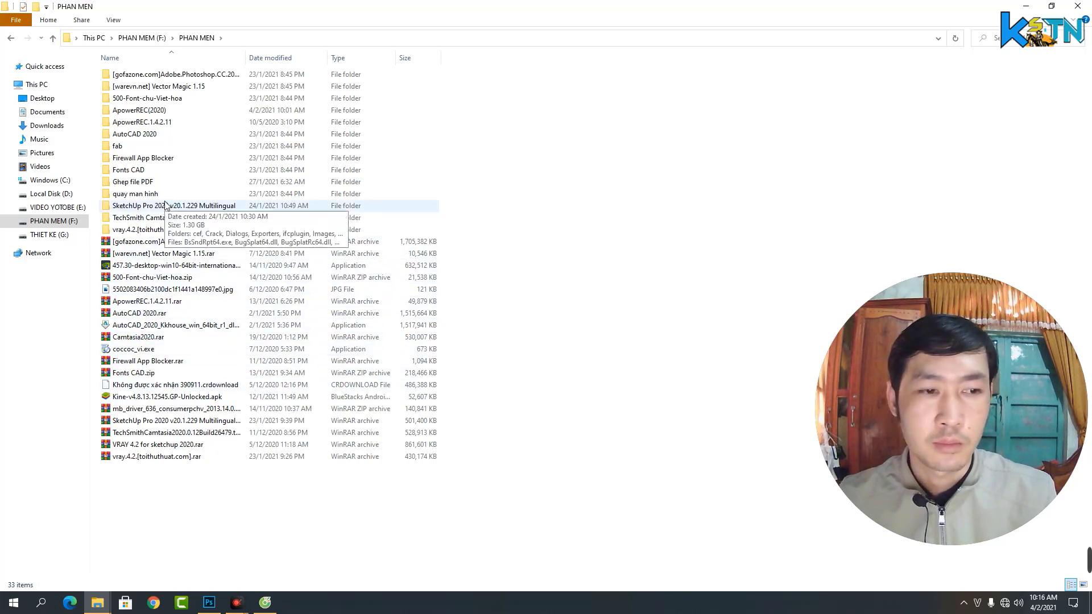
# Check the contents of the Firewall App Blocker folder and try to extract Firewall App Blocker.rar in place
pyautogui.doubleClick(163, 161)
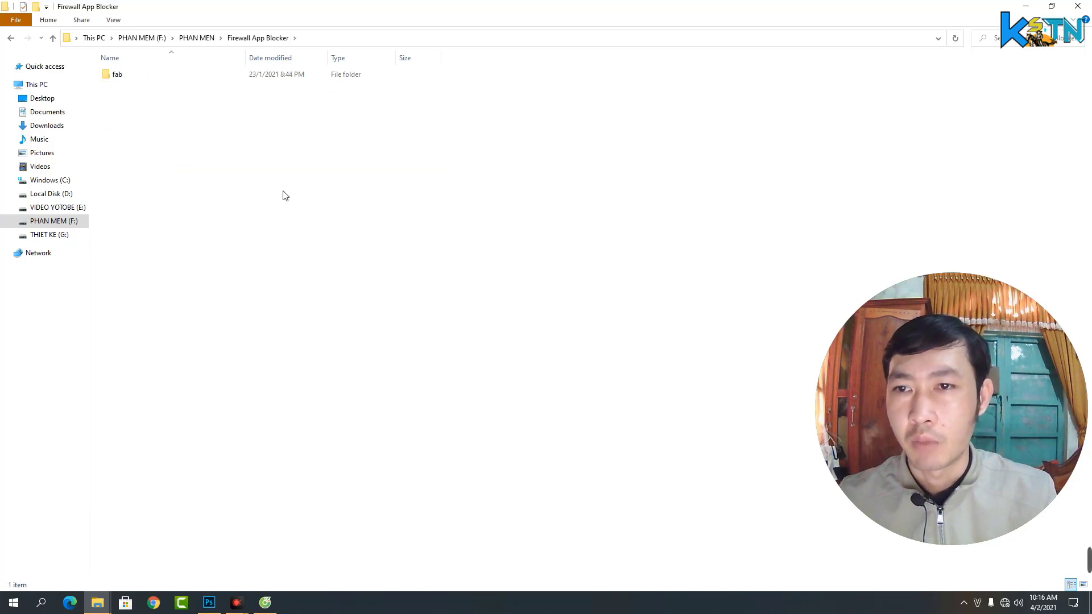
pyautogui.click(54, 40)
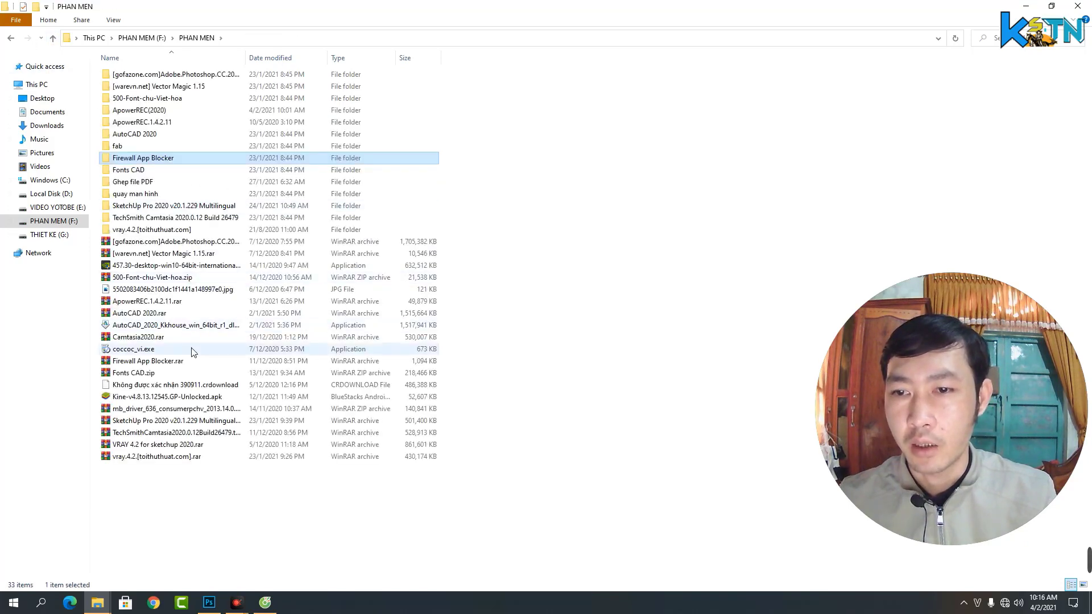
pyautogui.rightClick(162, 361)
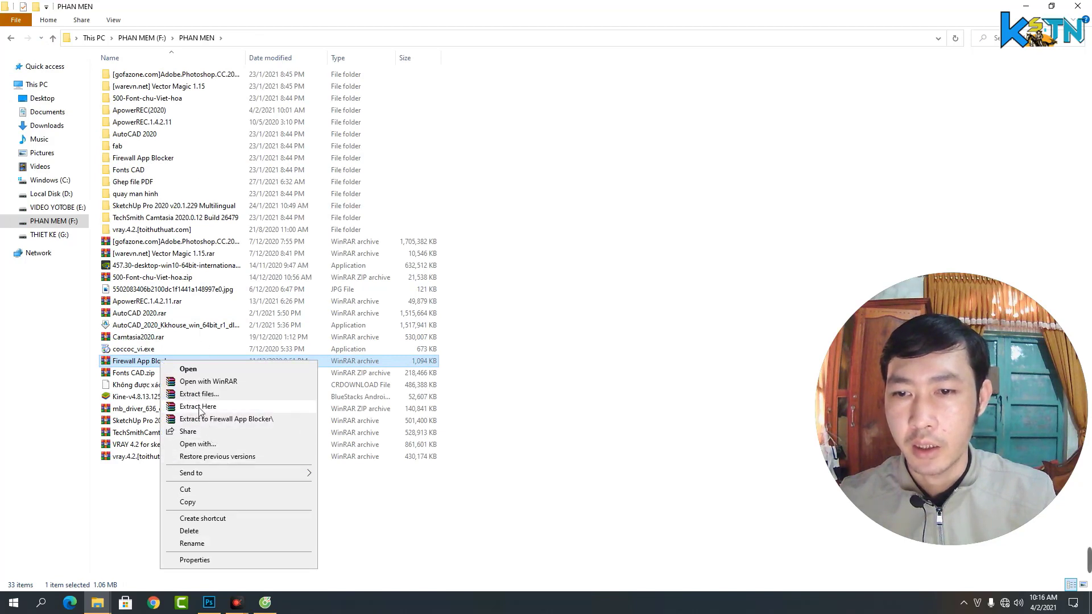
pyautogui.click(199, 407)
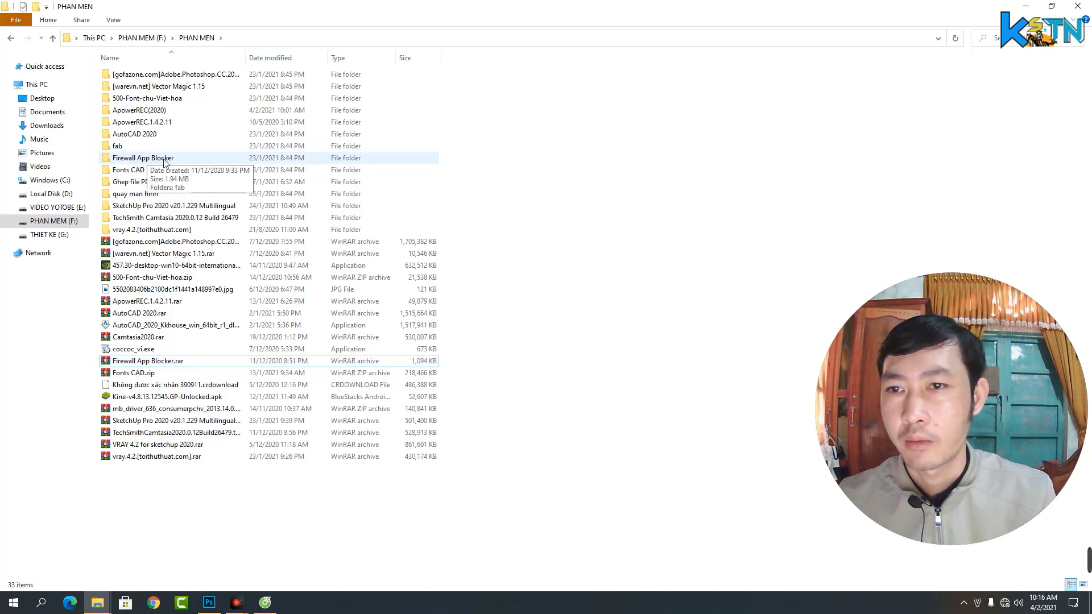
# Run Fab_x64.exe from the Firewall App Blocker's fab folder and minimise the folder window so only the blocker shows over the desktop
pyautogui.doubleClick(164, 160)
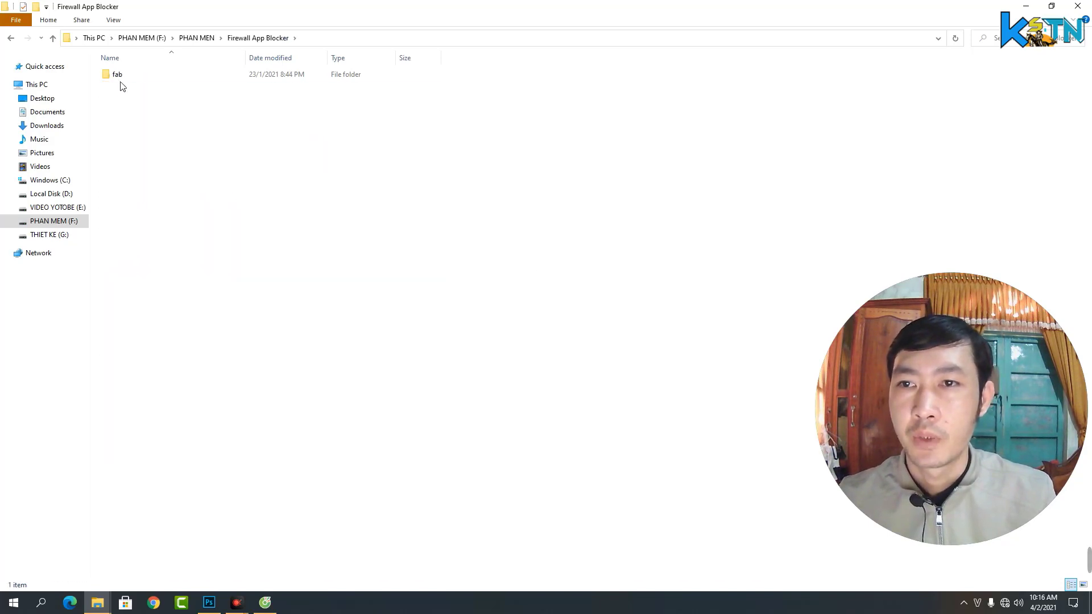
pyautogui.doubleClick(120, 79)
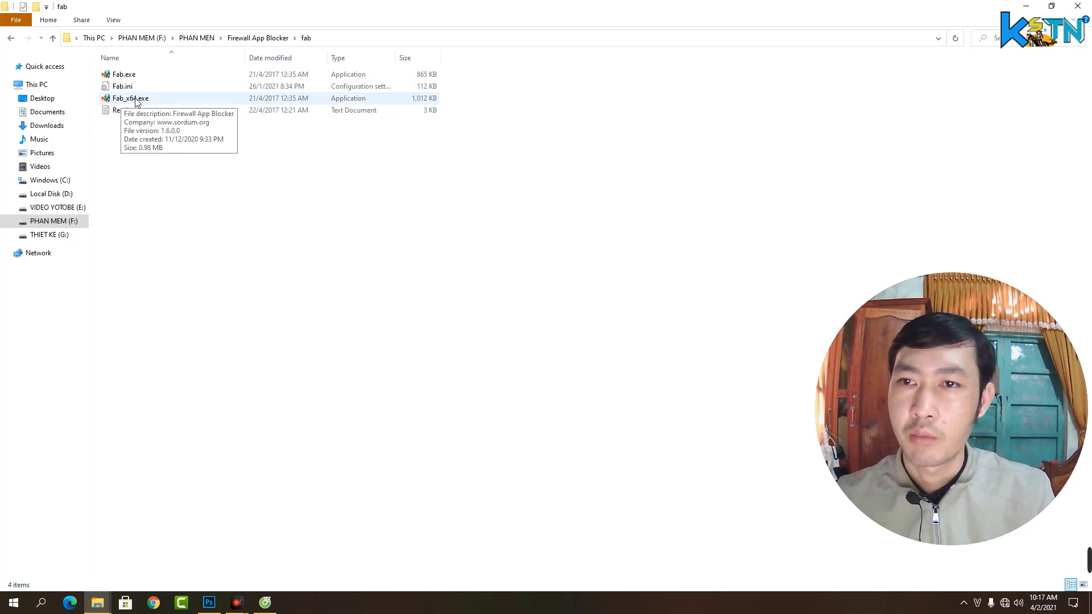
pyautogui.doubleClick(126, 100)
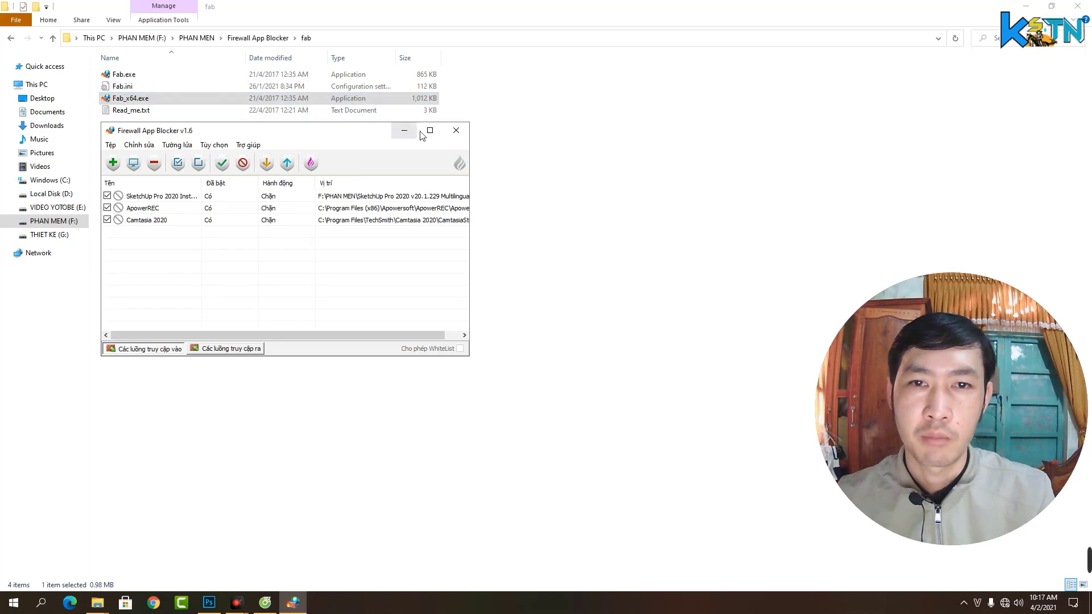
pyautogui.moveTo(312, 137); pyautogui.dragTo(580, 133)
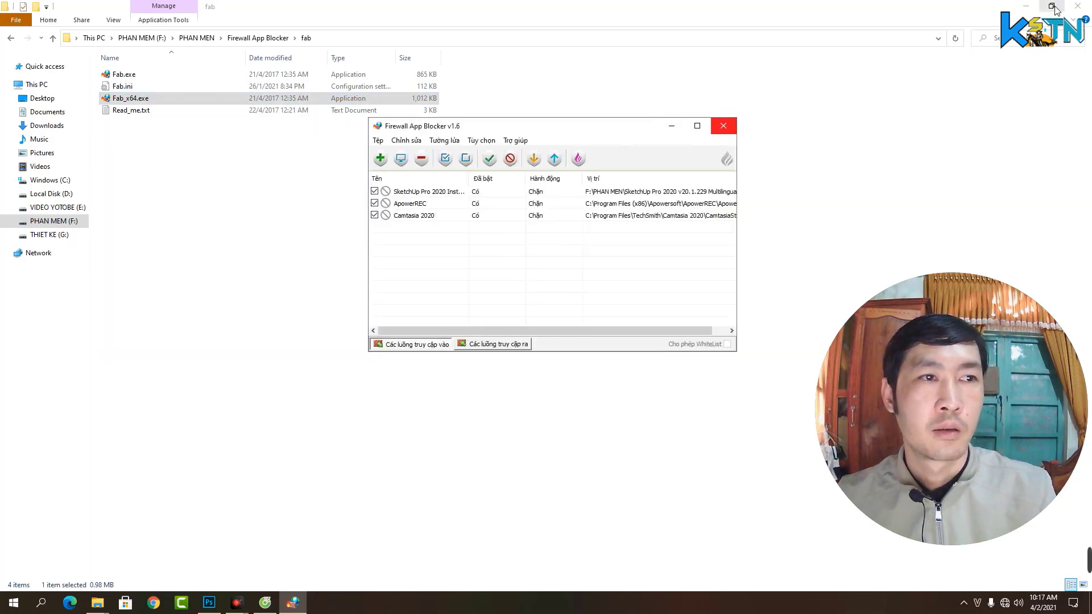
pyautogui.click(1026, 7)
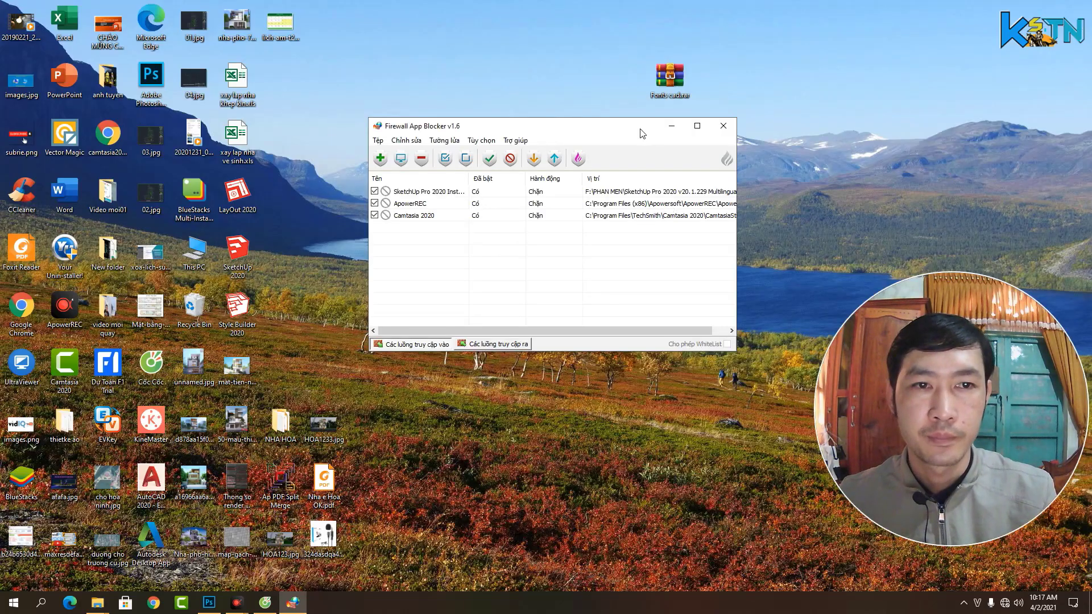
pyautogui.moveTo(641, 133); pyautogui.dragTo(519, 111)
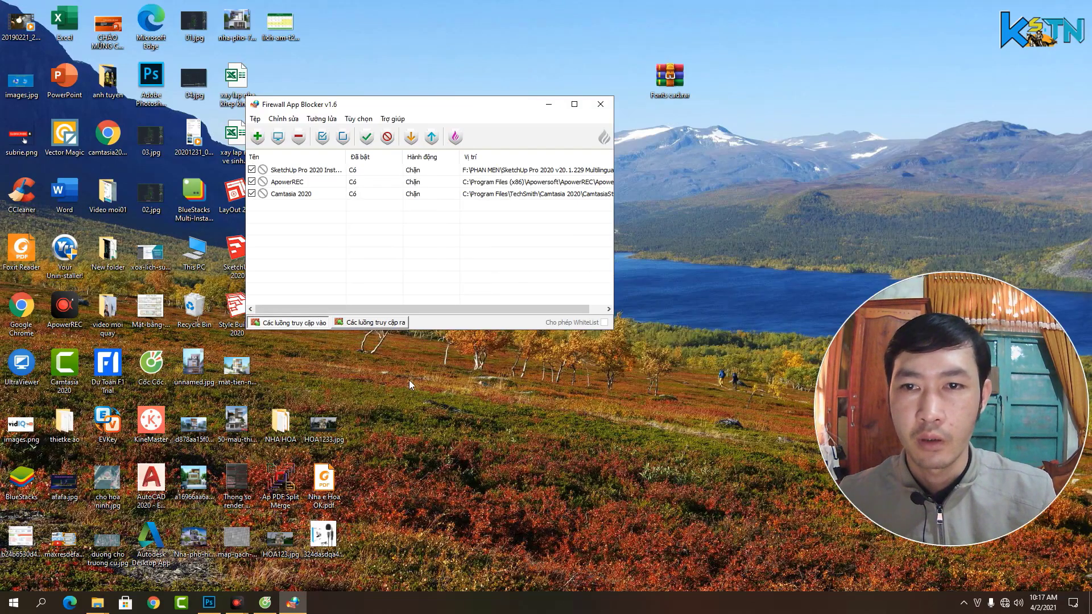
# Open the file location of the desktop's ApowerREC shortcut and arrange its window beside the Firewall App Blocker window
pyautogui.click(97, 603)
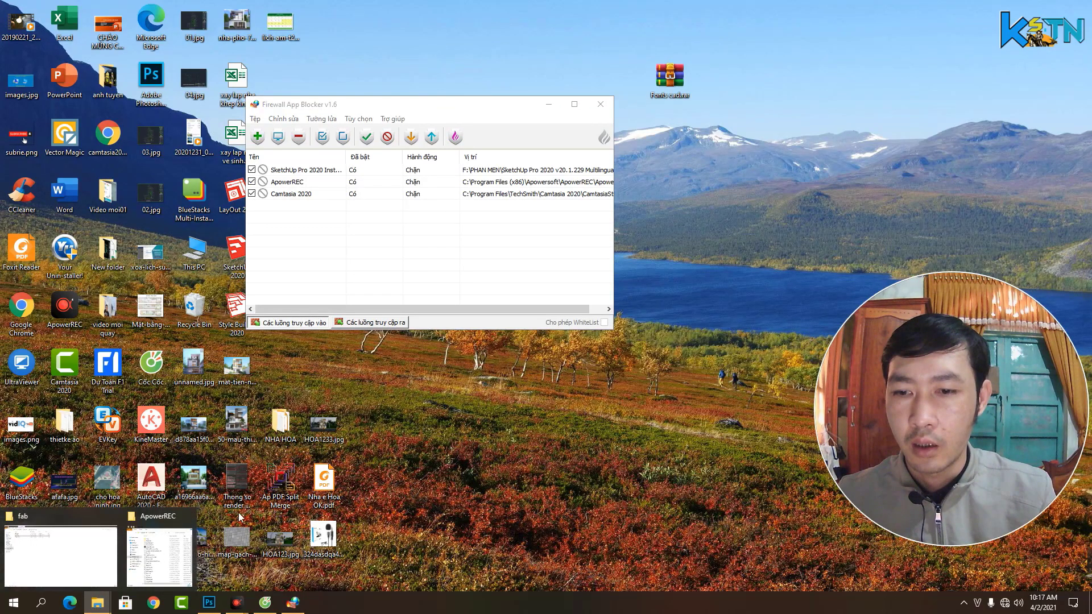
pyautogui.rightClick(76, 298)
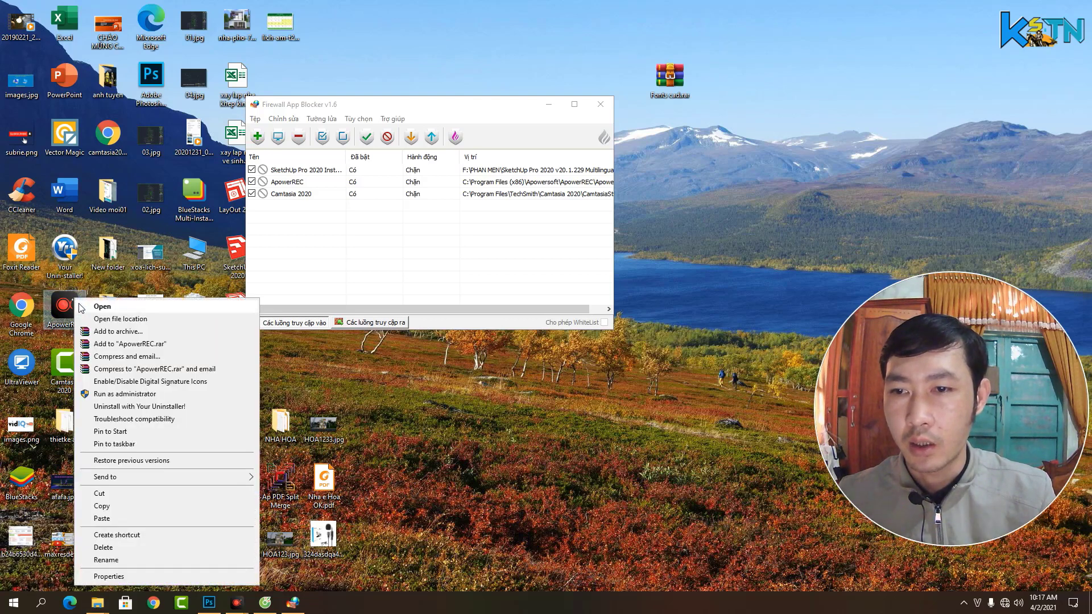
pyautogui.click(135, 320)
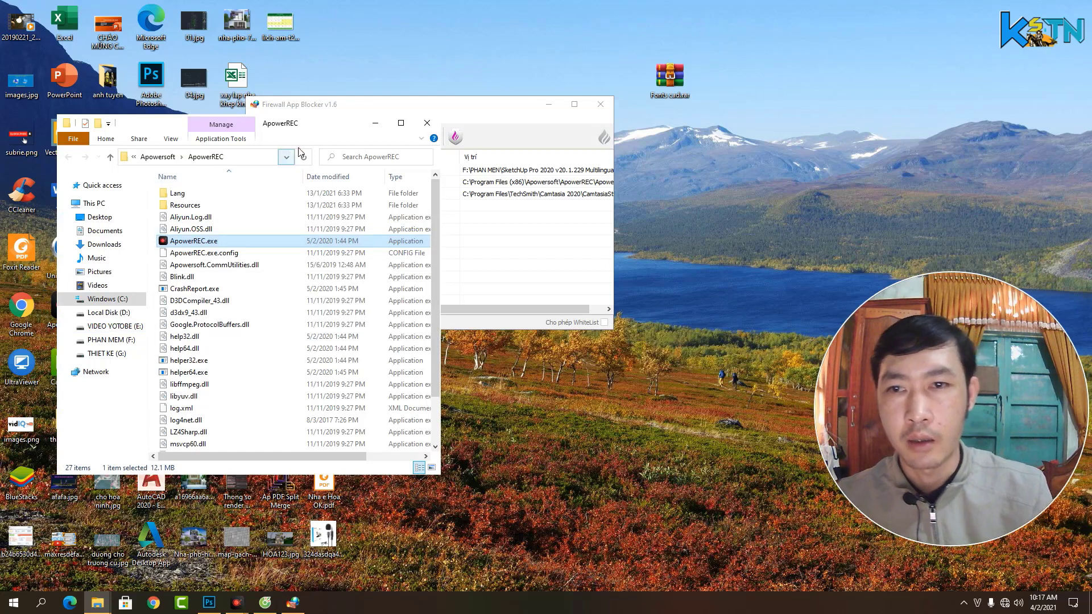
pyautogui.moveTo(334, 132); pyautogui.dragTo(818, 76)
pyautogui.click(445, 107)
pyautogui.moveTo(445, 107); pyautogui.dragTo(312, 93)
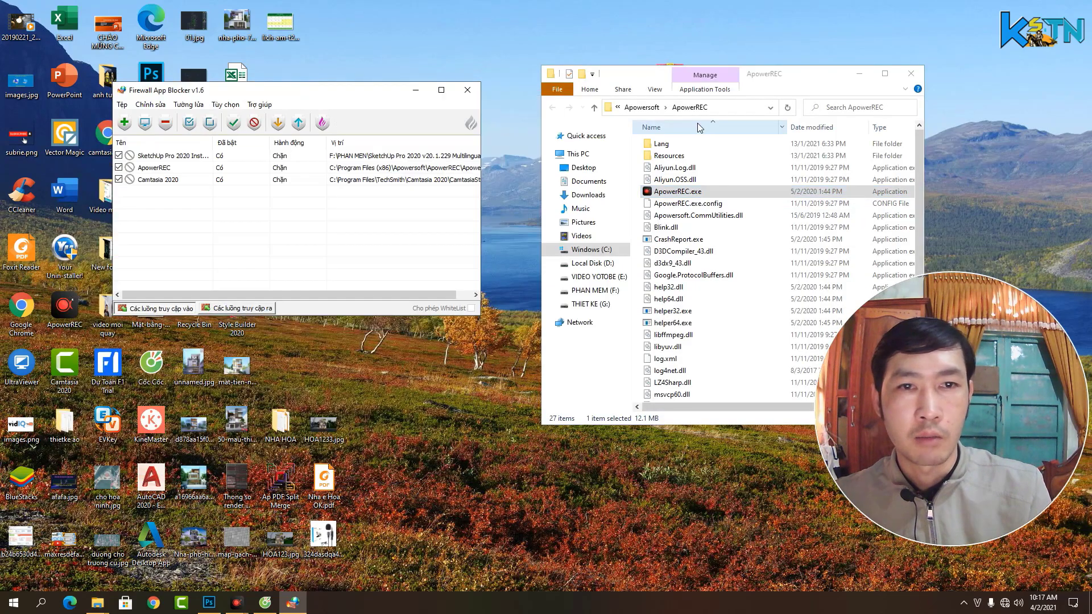
pyautogui.moveTo(818, 80); pyautogui.dragTo(763, 67)
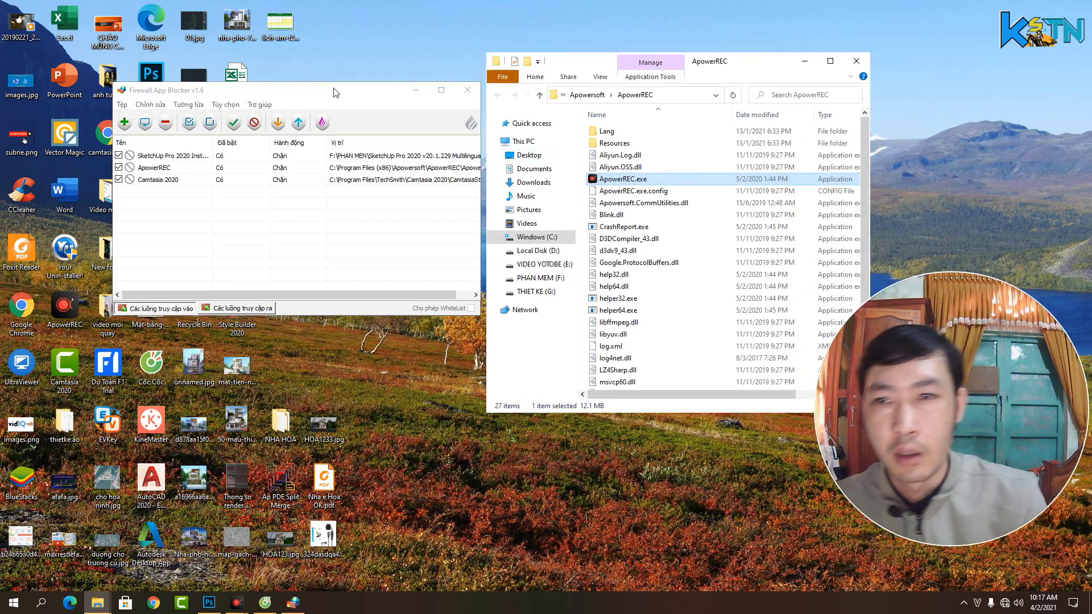
# Shift the blocker and folder windows and add ApowerREC.exe to Firewall App Blocker's inbound and outbound block lists
pyautogui.moveTo(398, 90); pyautogui.dragTo(346, 82)
pyautogui.moveTo(572, 63); pyautogui.dragTo(525, 63)
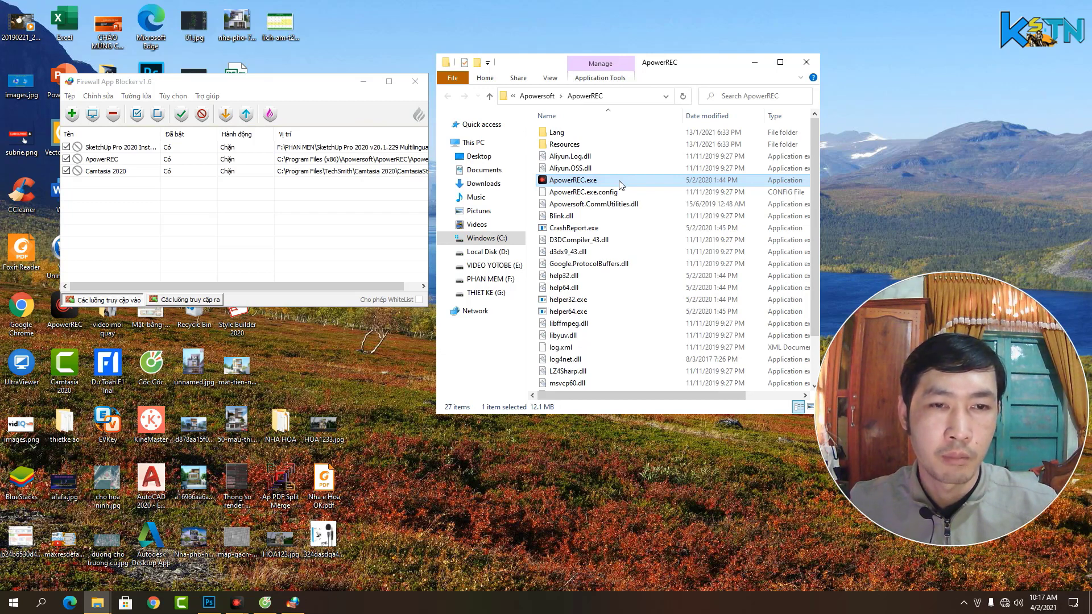
pyautogui.moveTo(616, 186); pyautogui.dragTo(191, 239)
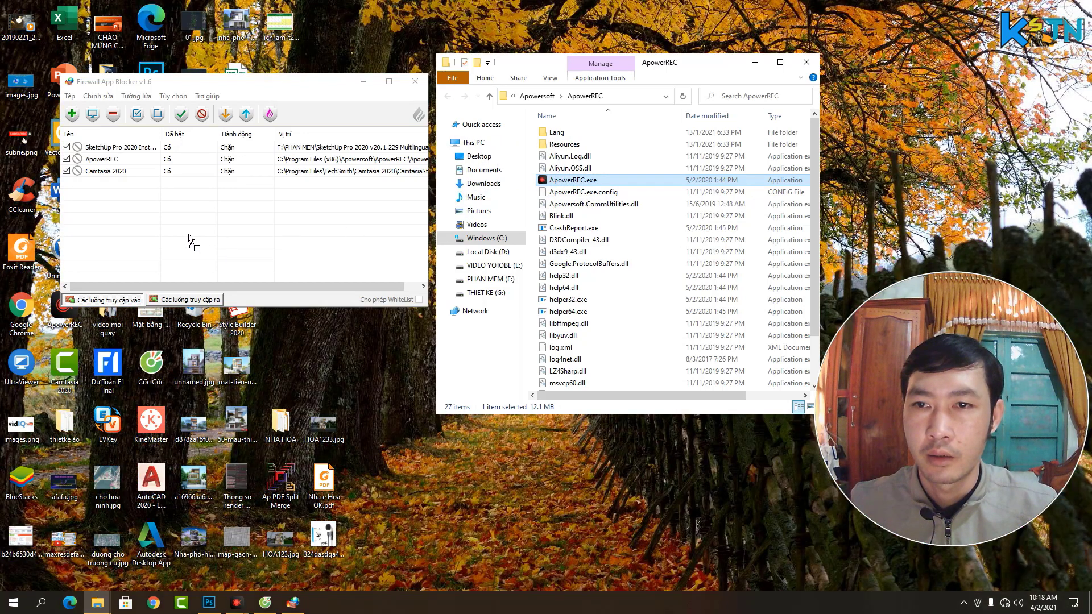
pyautogui.moveTo(189, 239); pyautogui.dragTo(181, 231)
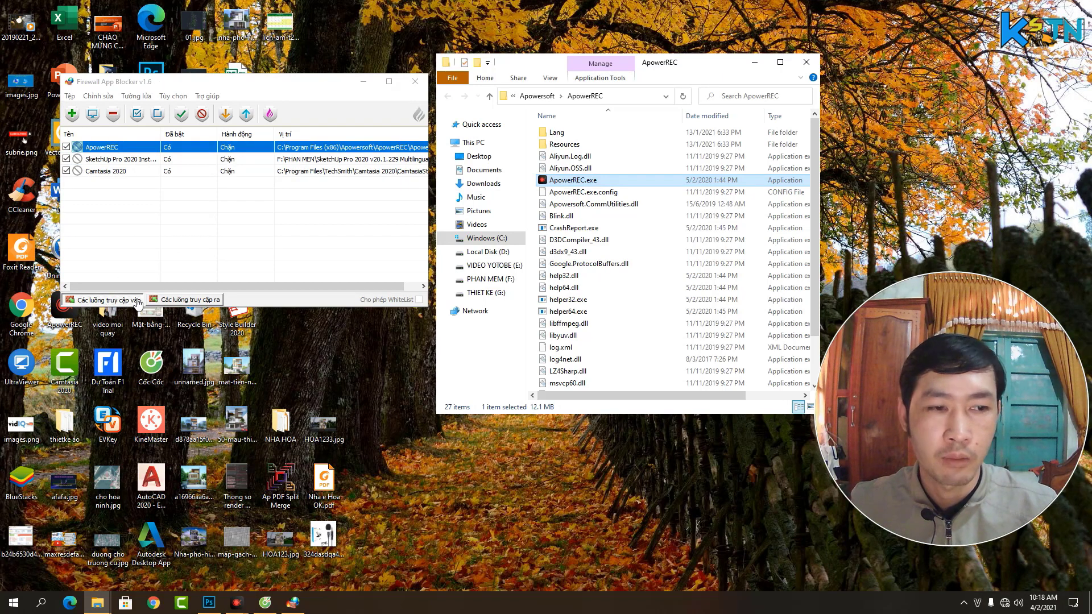
pyautogui.click(200, 300)
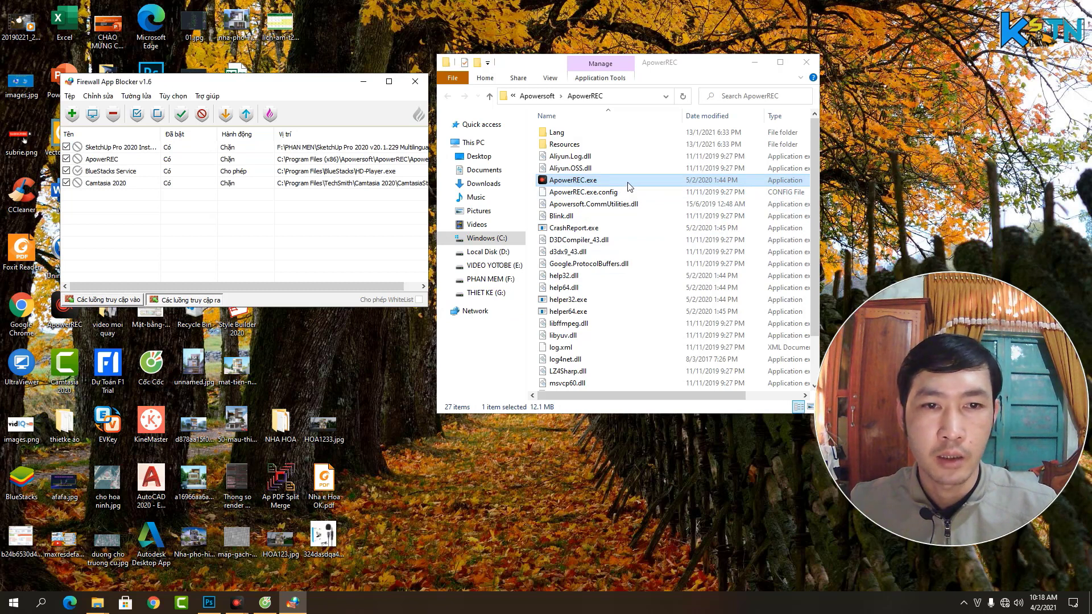
pyautogui.moveTo(632, 183); pyautogui.dragTo(317, 225)
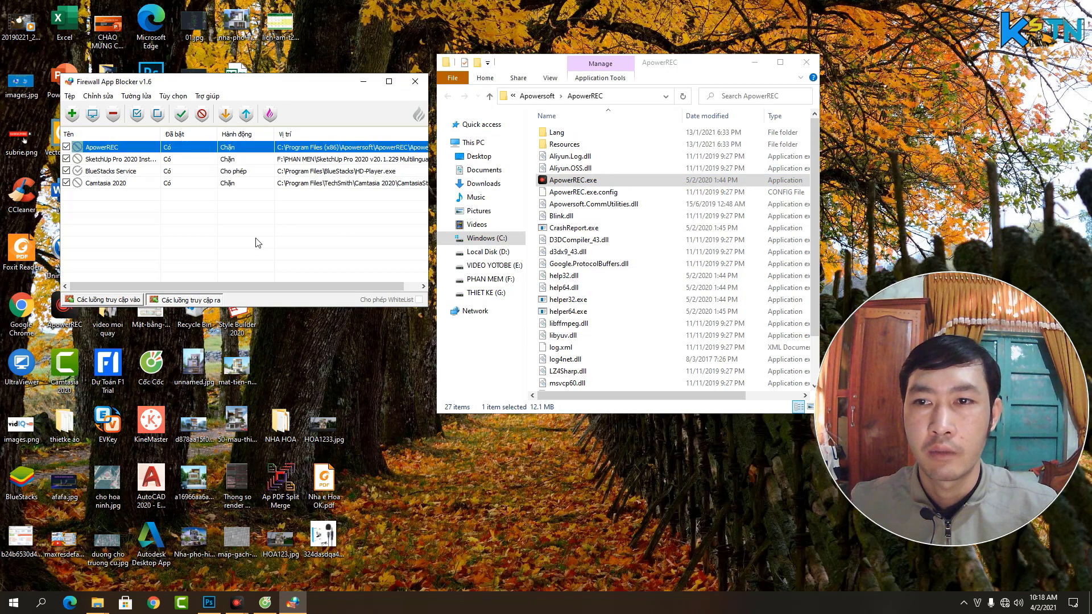
# Close Firewall App Blocker and the ApowerREC folder window and refresh the desktop
pyautogui.click(69, 98)
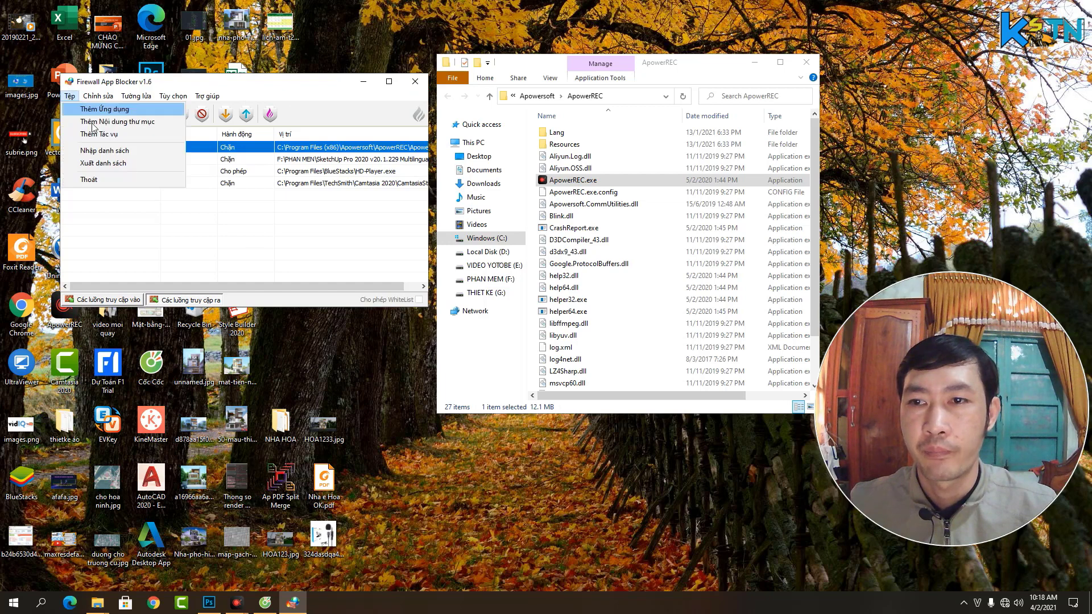
pyautogui.click(114, 180)
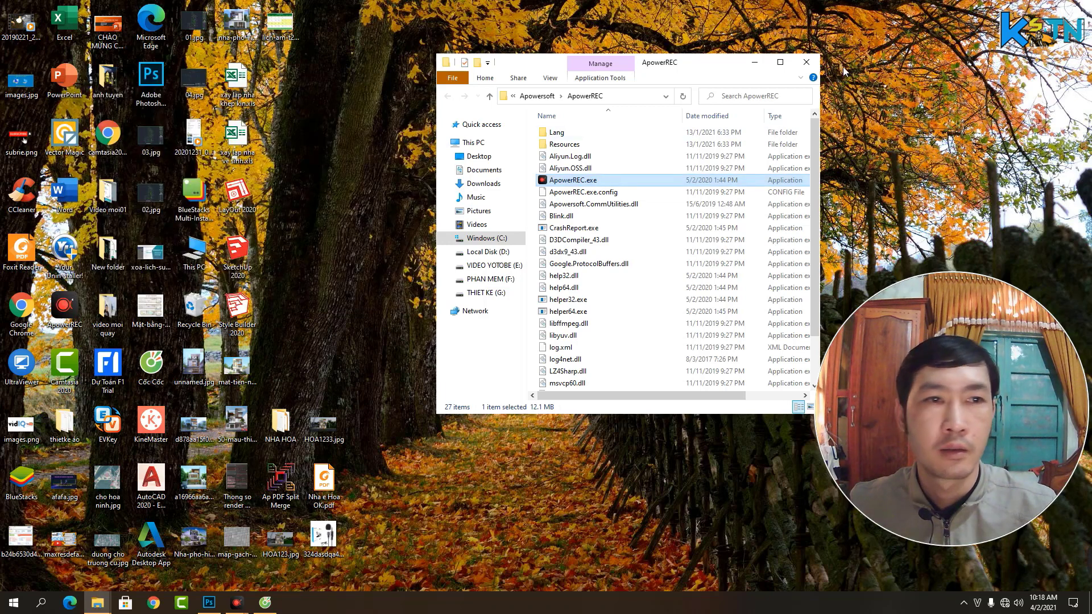
pyautogui.click(806, 62)
pyautogui.rightClick(545, 258)
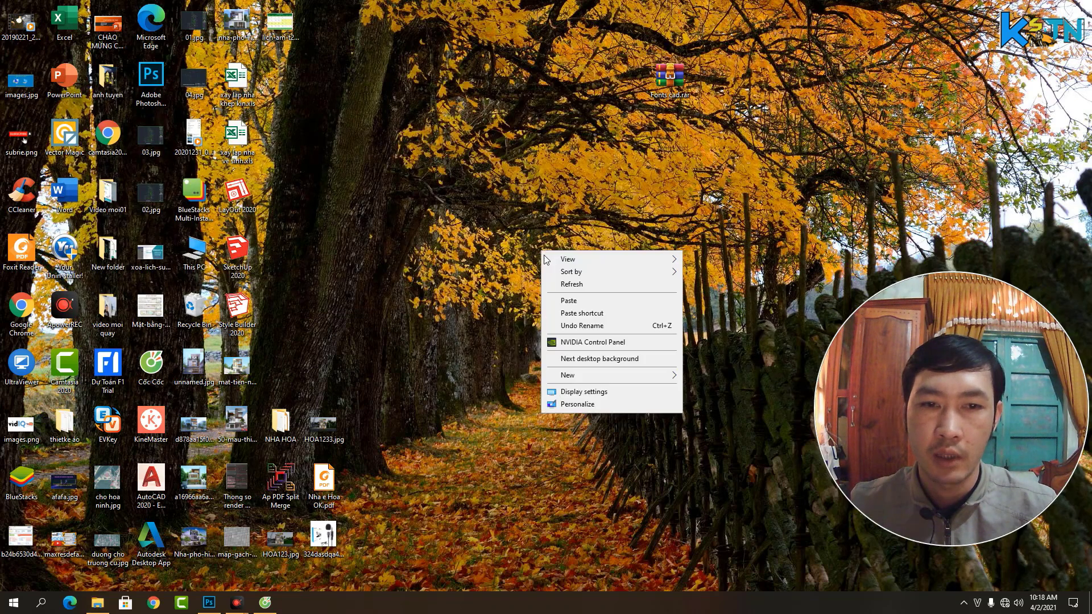
pyautogui.click(572, 283)
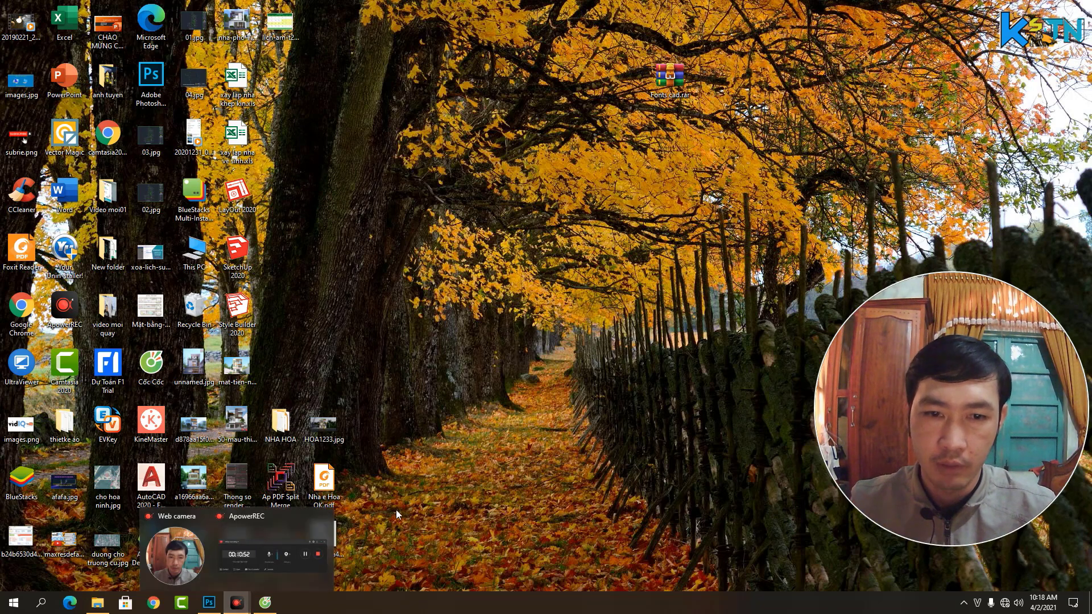
# Bring up the ApowerREC recording window and arrange it directly beneath the round webcam overlay at the upper middle of the desktop
pyautogui.click(236, 603)
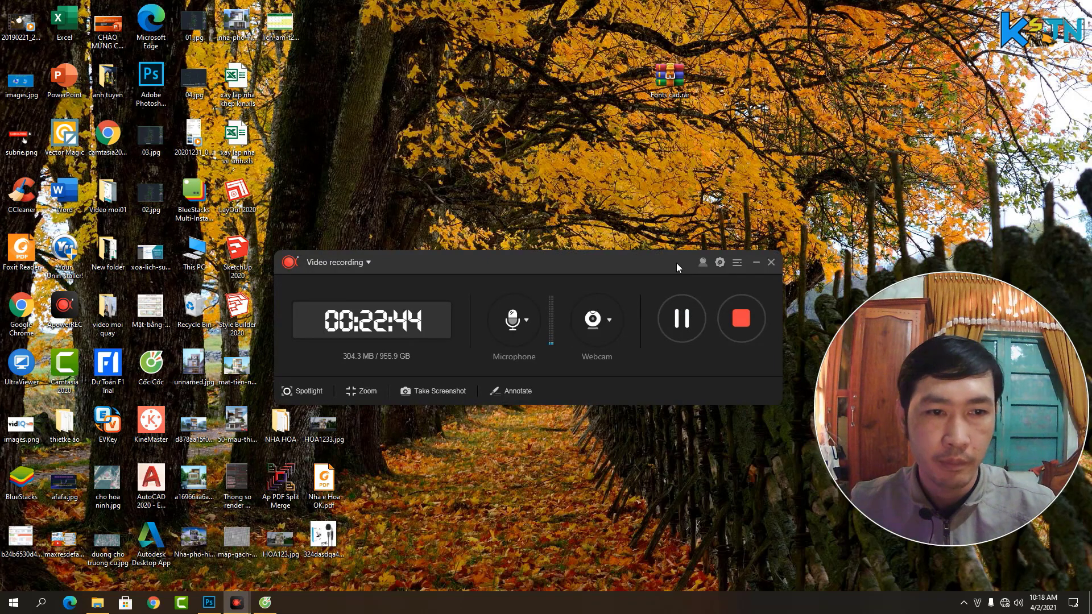
pyautogui.click(757, 263)
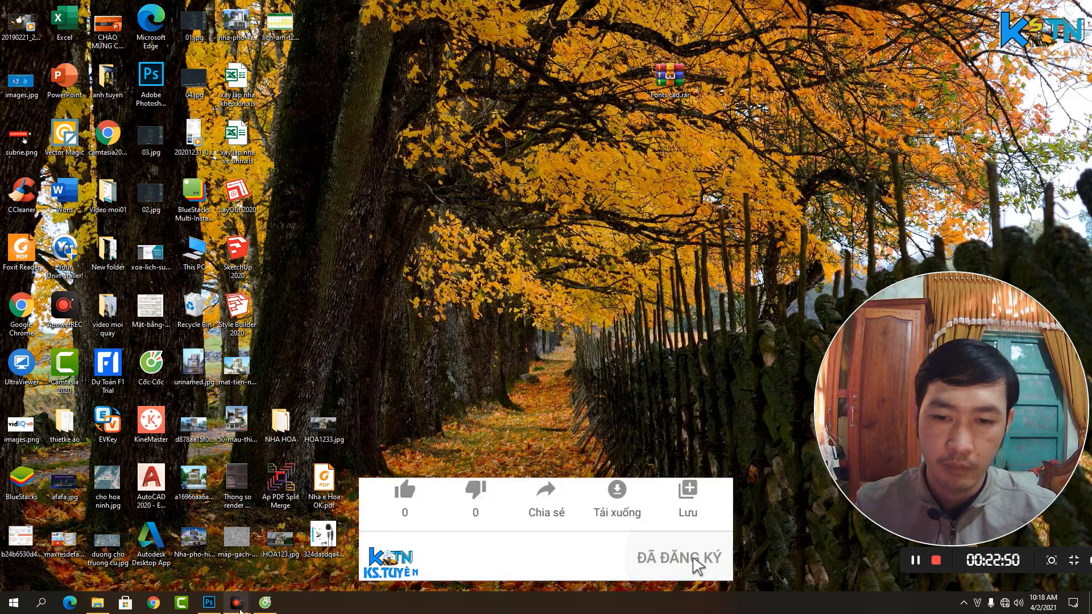
pyautogui.moveTo(239, 609)
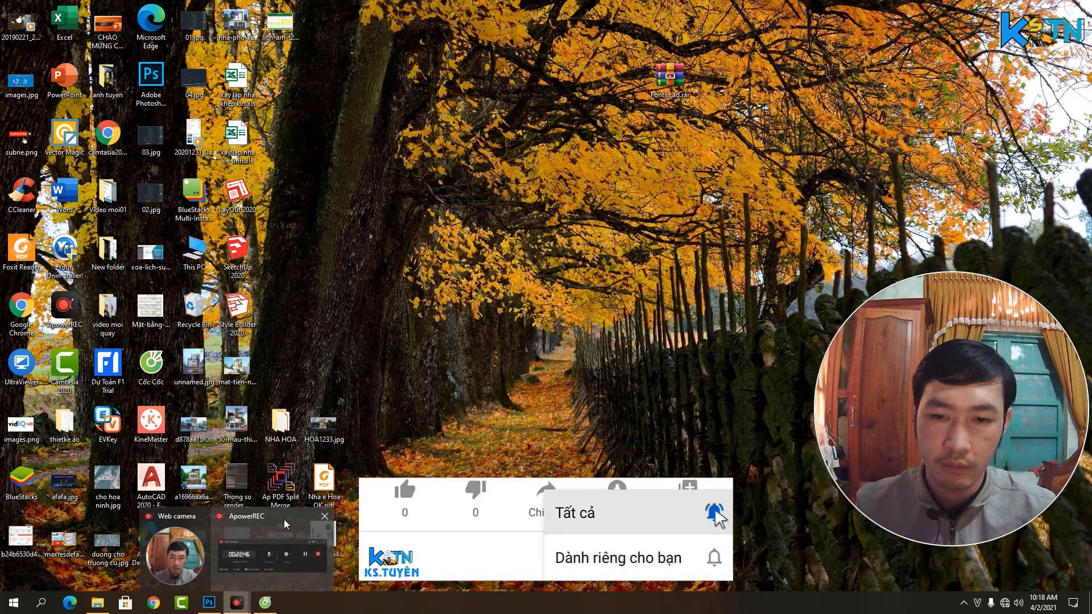
pyautogui.click(285, 520)
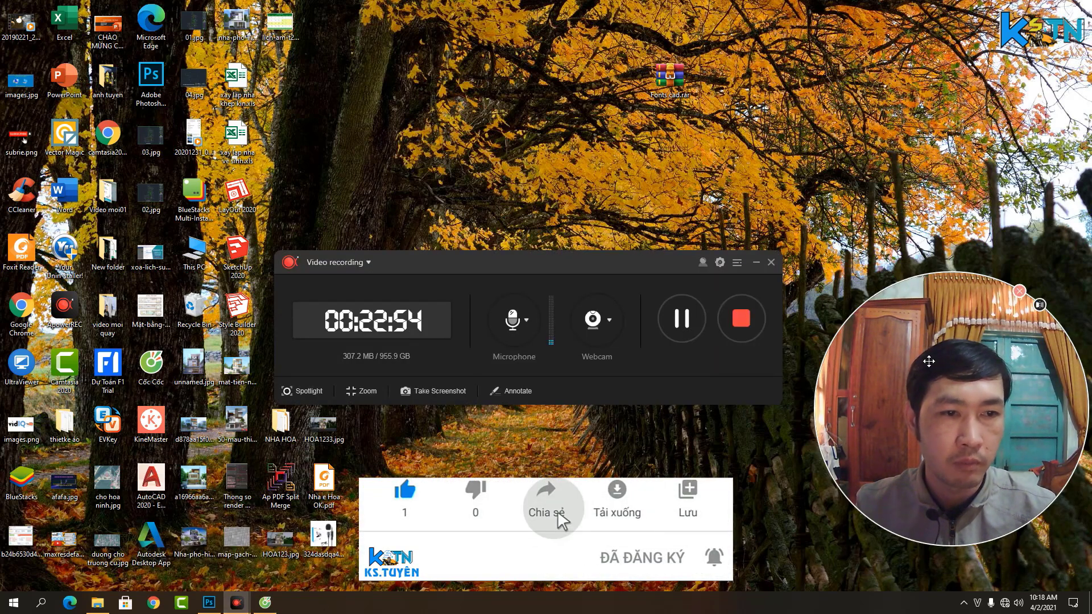
pyautogui.moveTo(929, 362); pyautogui.dragTo(527, 94)
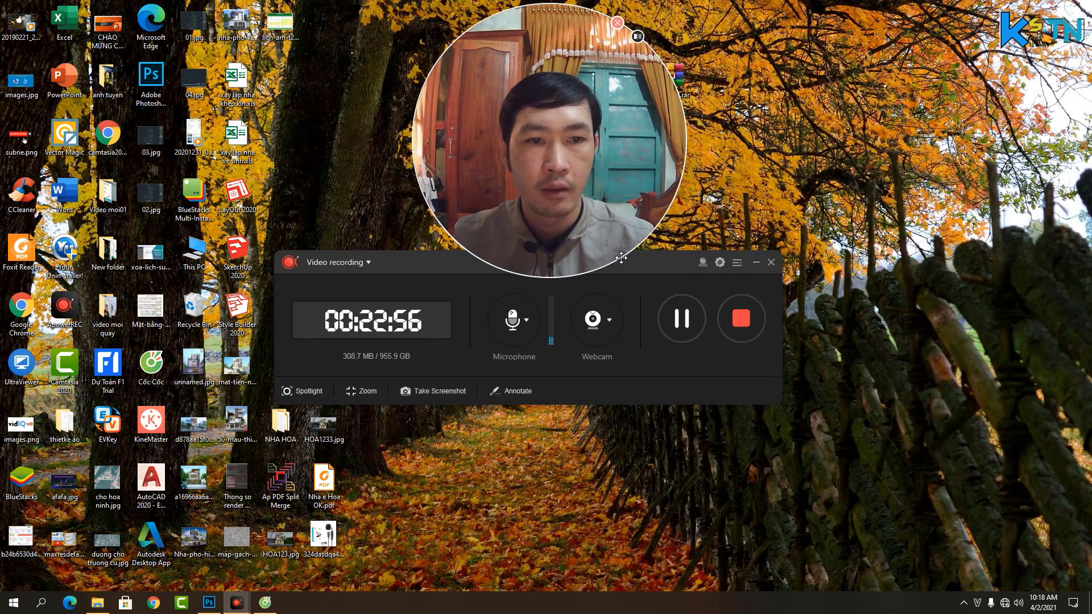
pyautogui.click(434, 261)
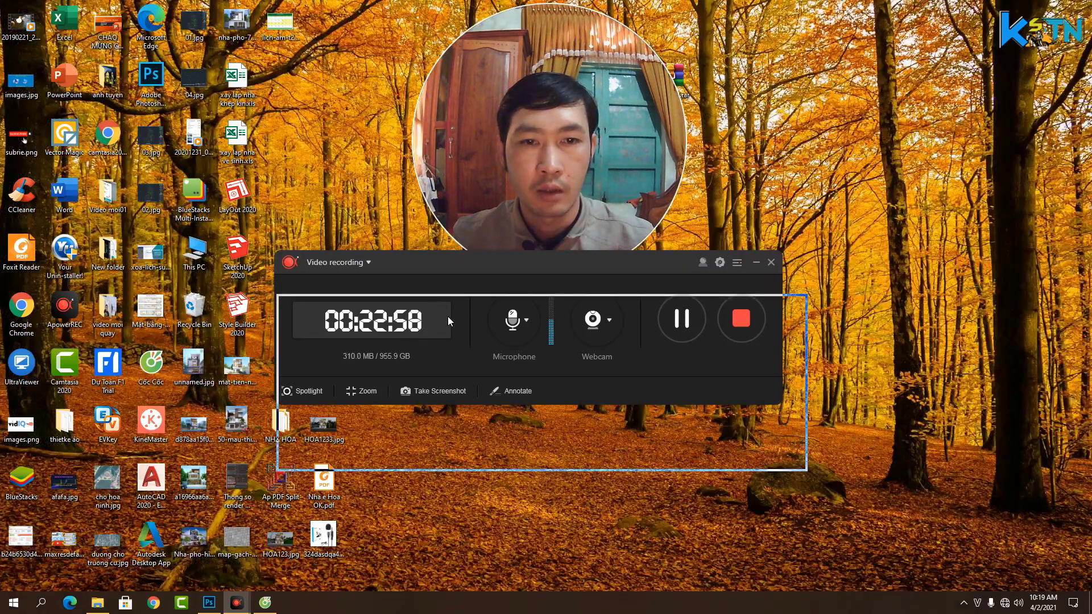
pyautogui.moveTo(448, 316); pyautogui.dragTo(448, 316)
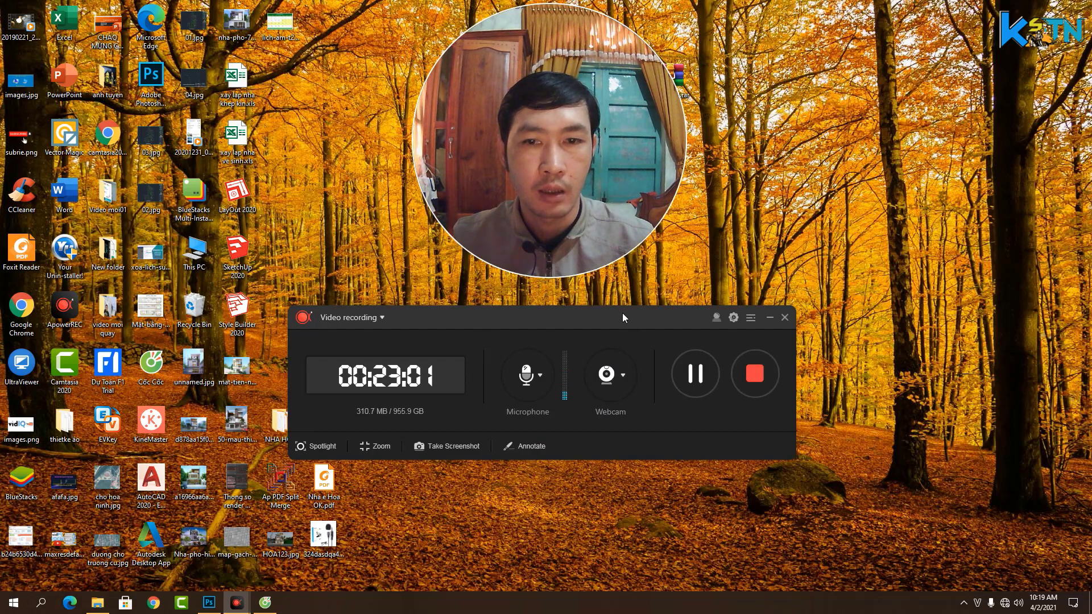